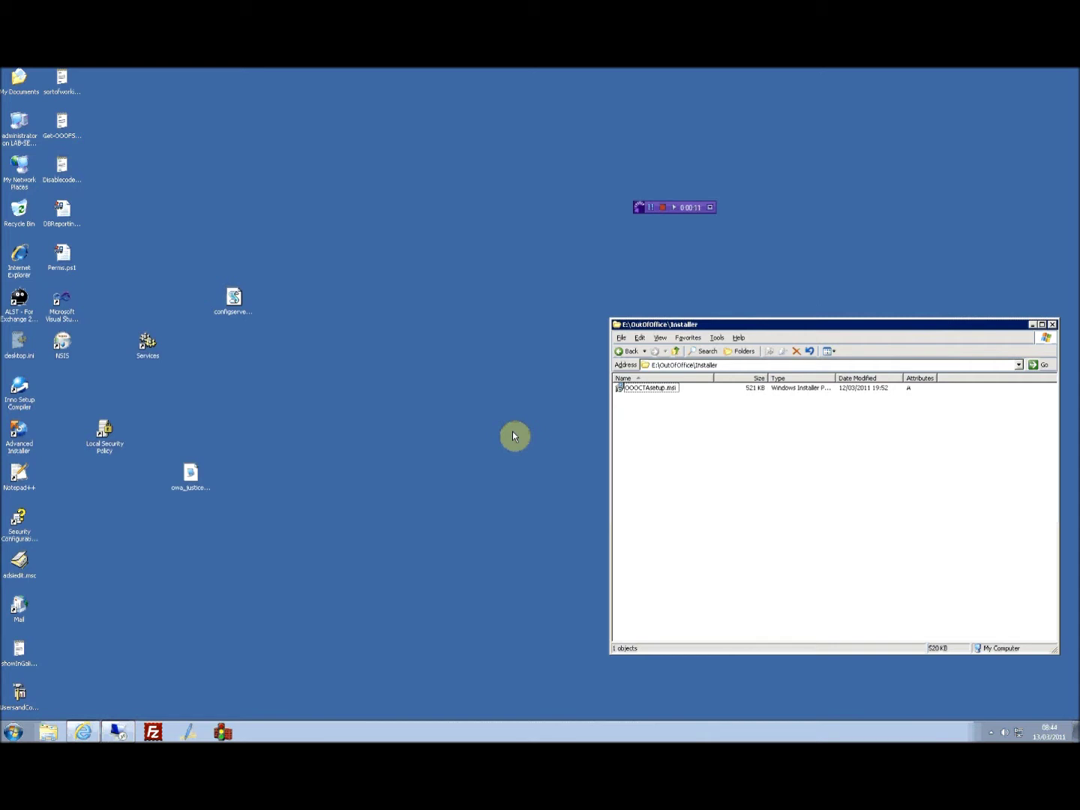
# View the server's general system properties to check its Windows edition, service pack and hardware, and dismiss them unchanged
pyautogui.click(30, 139)
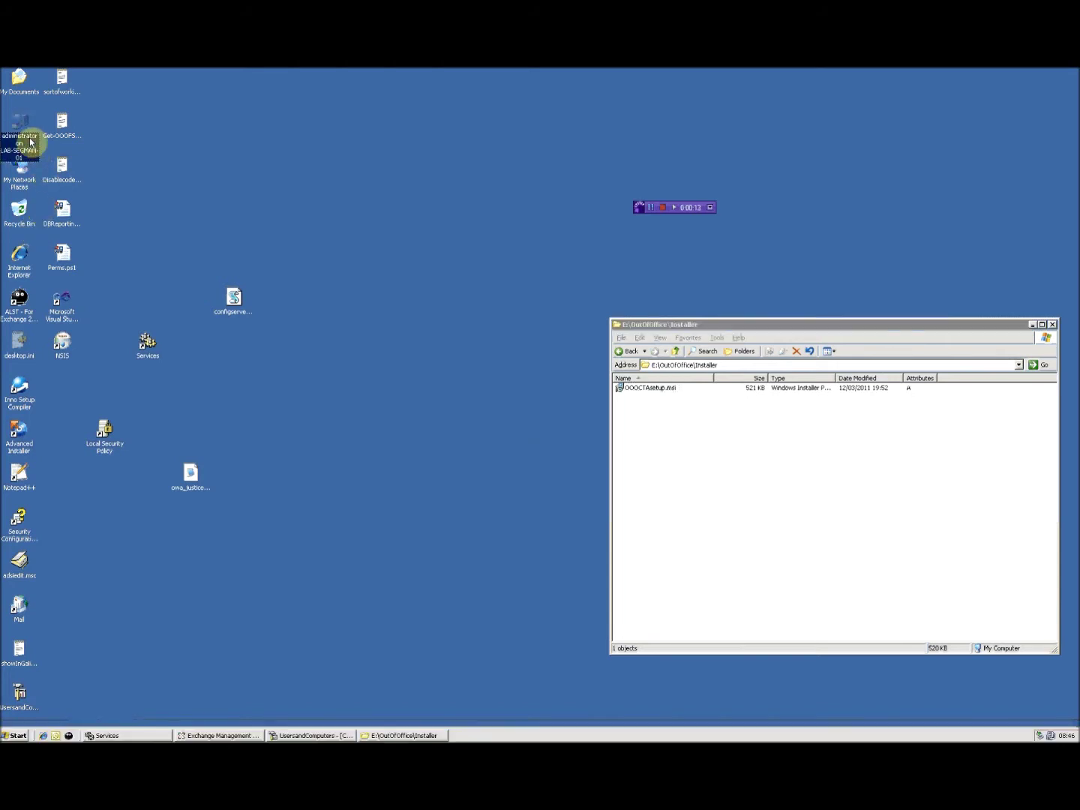
pyautogui.rightClick(30, 140)
pyautogui.click(192, 156)
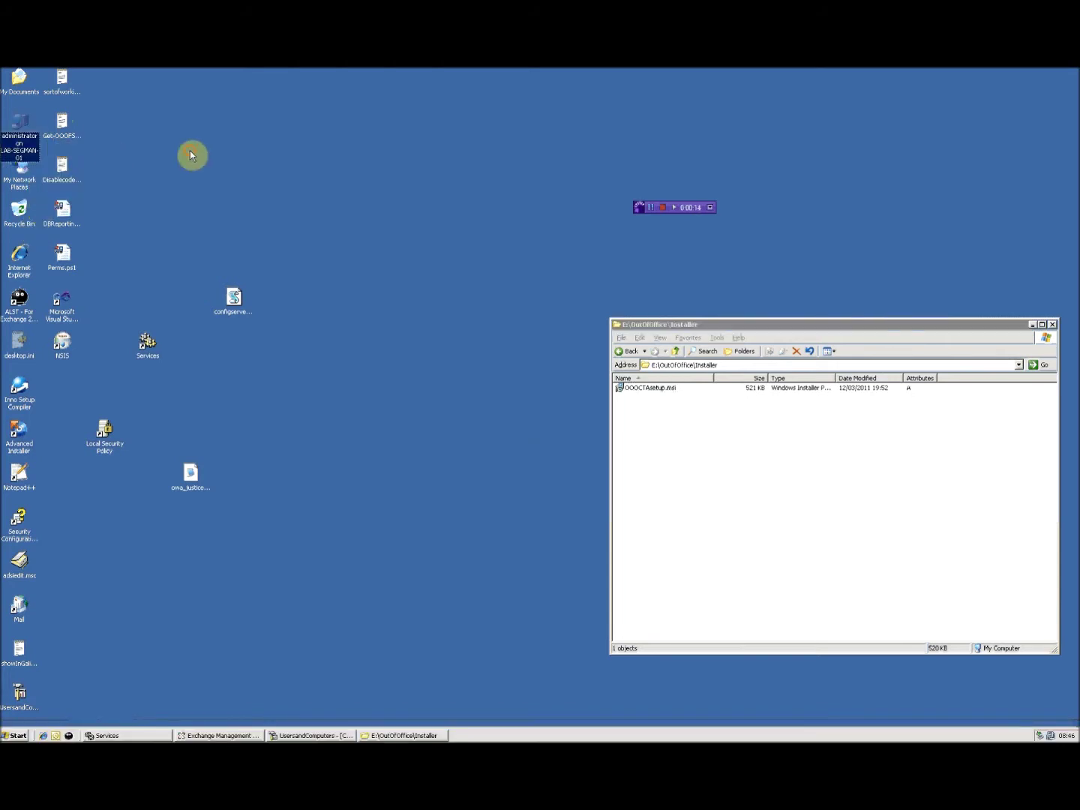
pyautogui.rightClick(29, 135)
pyautogui.click(93, 245)
pyautogui.moveTo(90, 107); pyautogui.dragTo(167, 146)
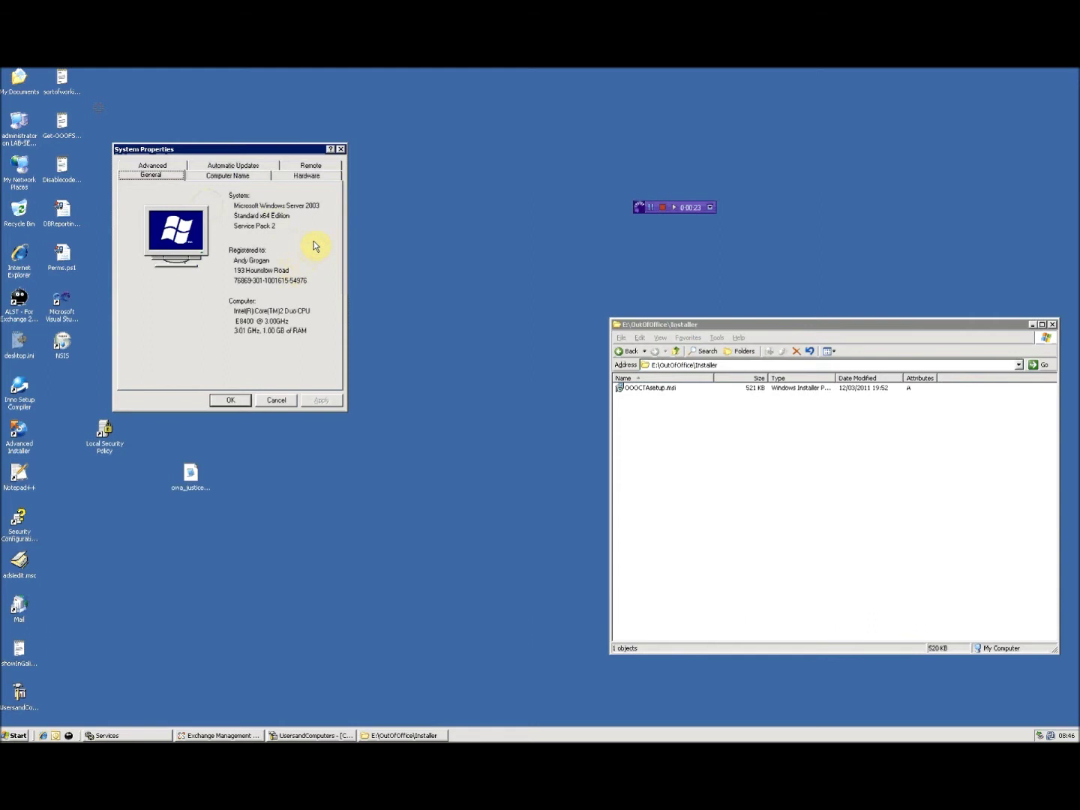
pyautogui.click(280, 402)
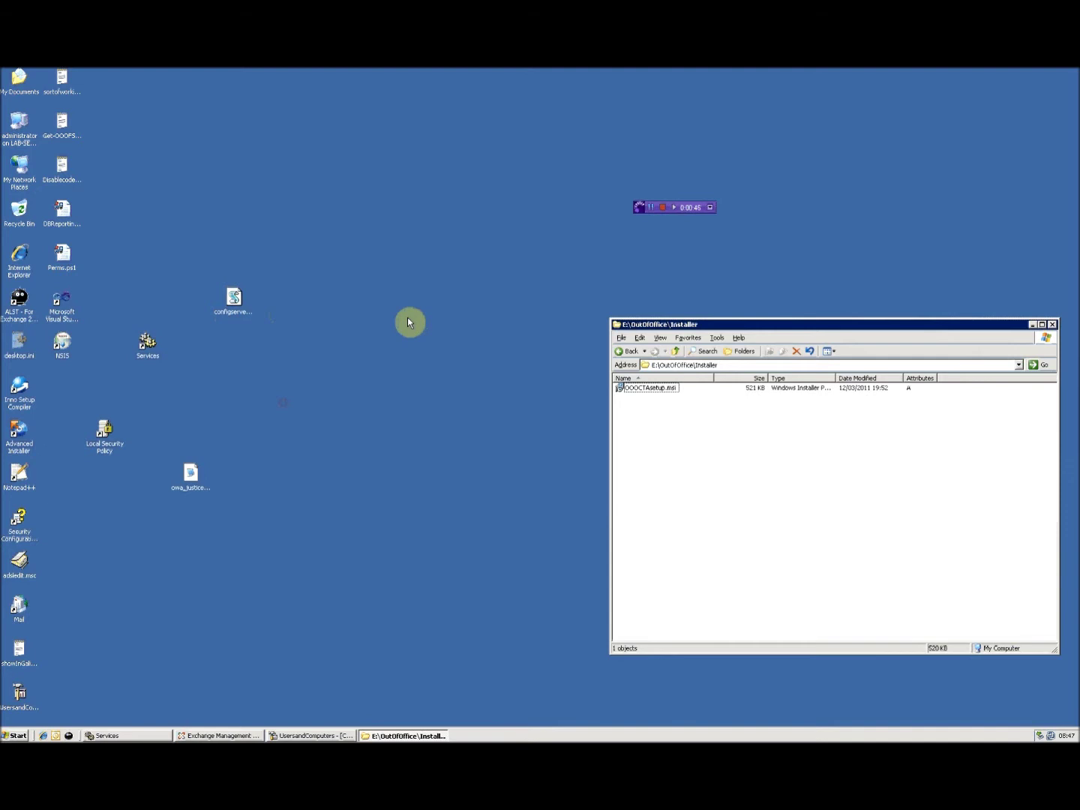
# Install the Out of Office Configuration Tool from OOOCTAsetup.msi into the default folder C:\Program Files\OOOCTA35\
pyautogui.click(654, 389)
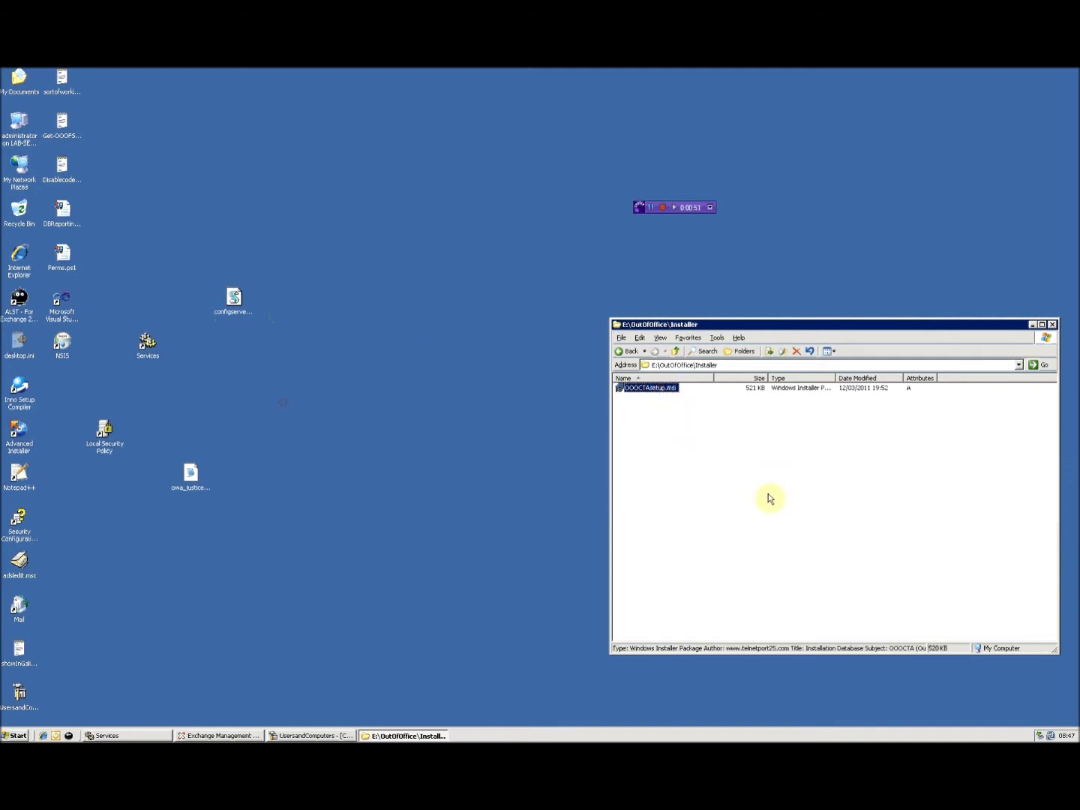
pyautogui.click(672, 451)
pyautogui.doubleClick(669, 389)
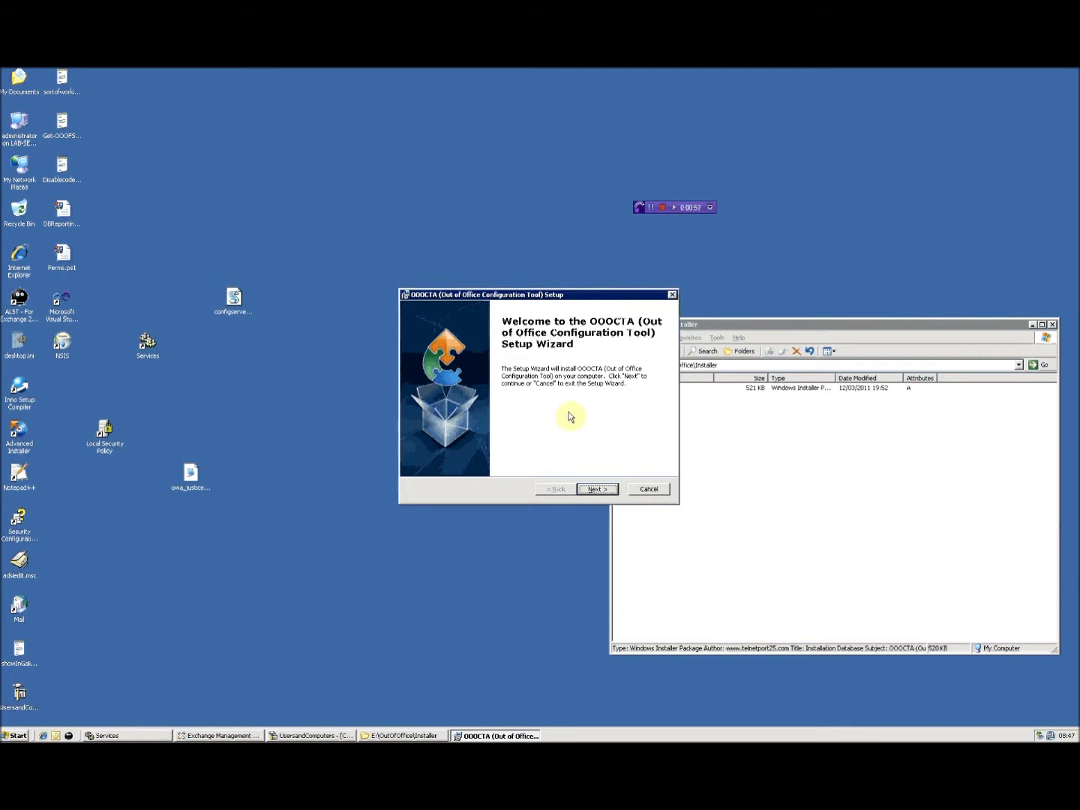
pyautogui.click(606, 490)
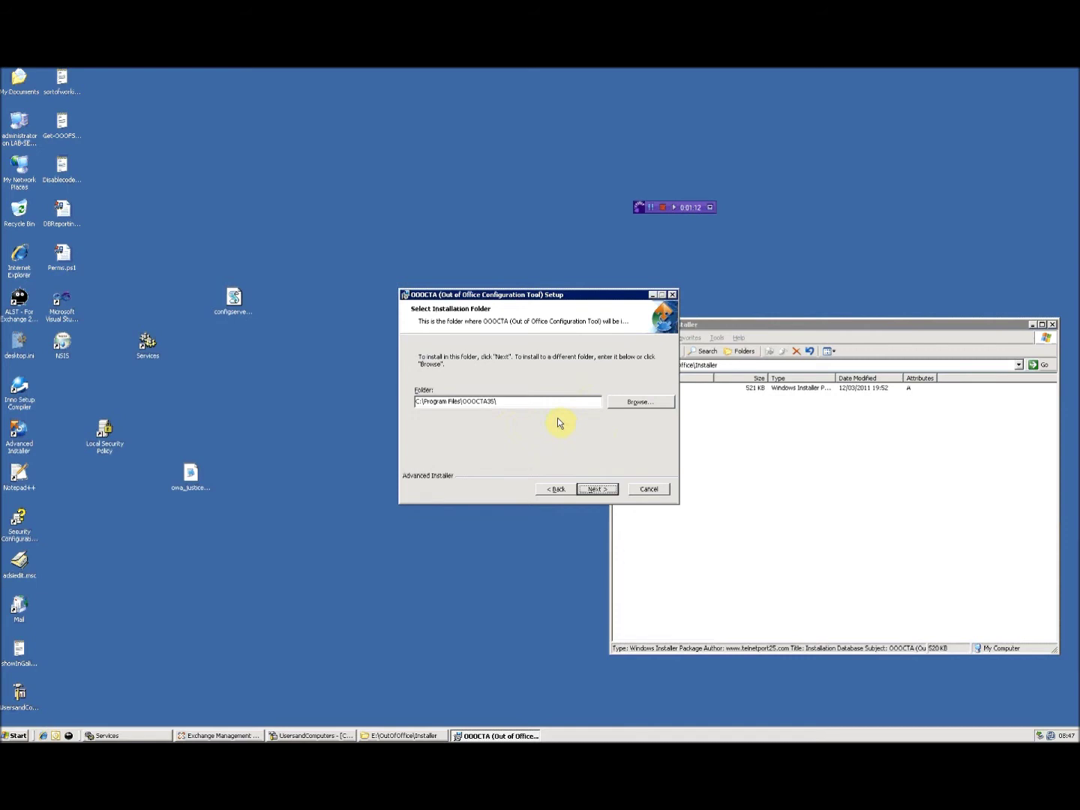
pyautogui.click(601, 494)
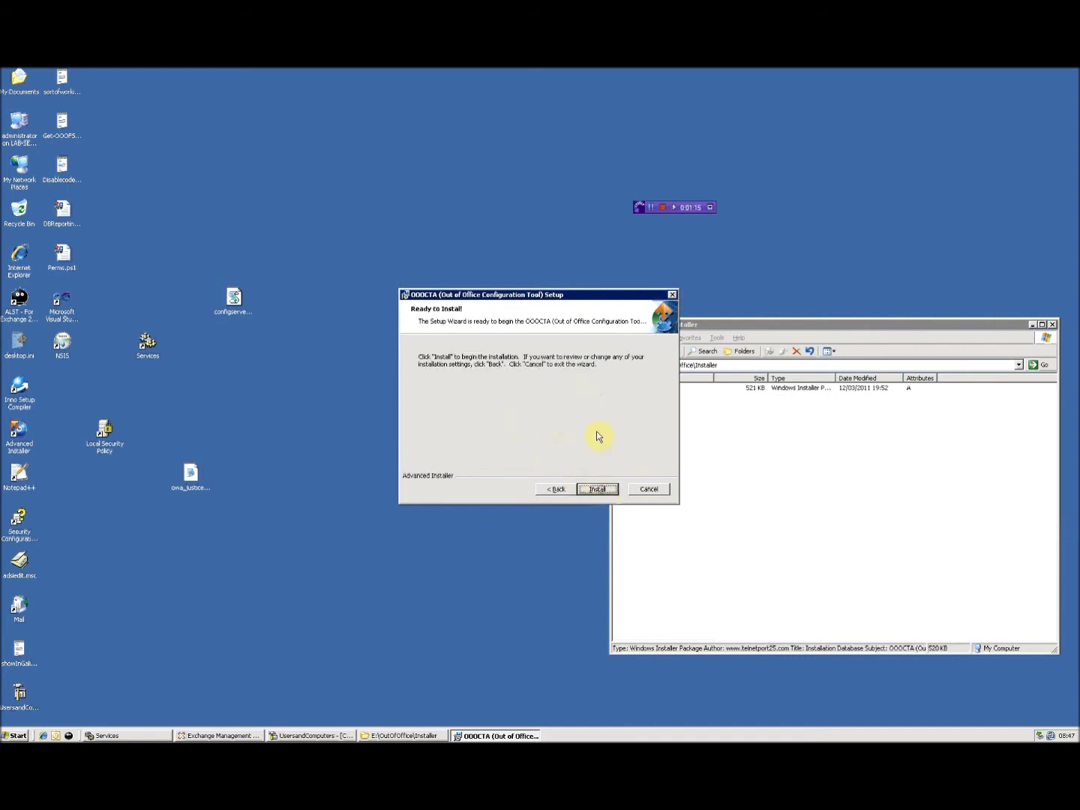
pyautogui.click(613, 490)
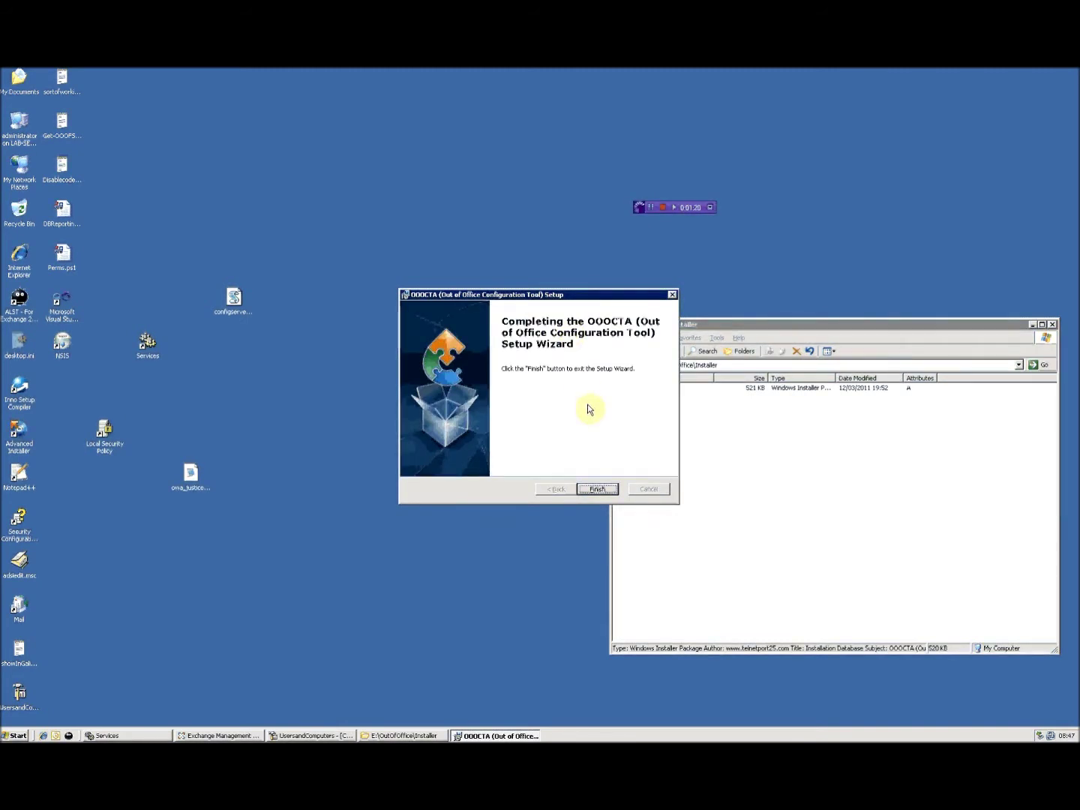
pyautogui.click(609, 488)
pyautogui.click(517, 514)
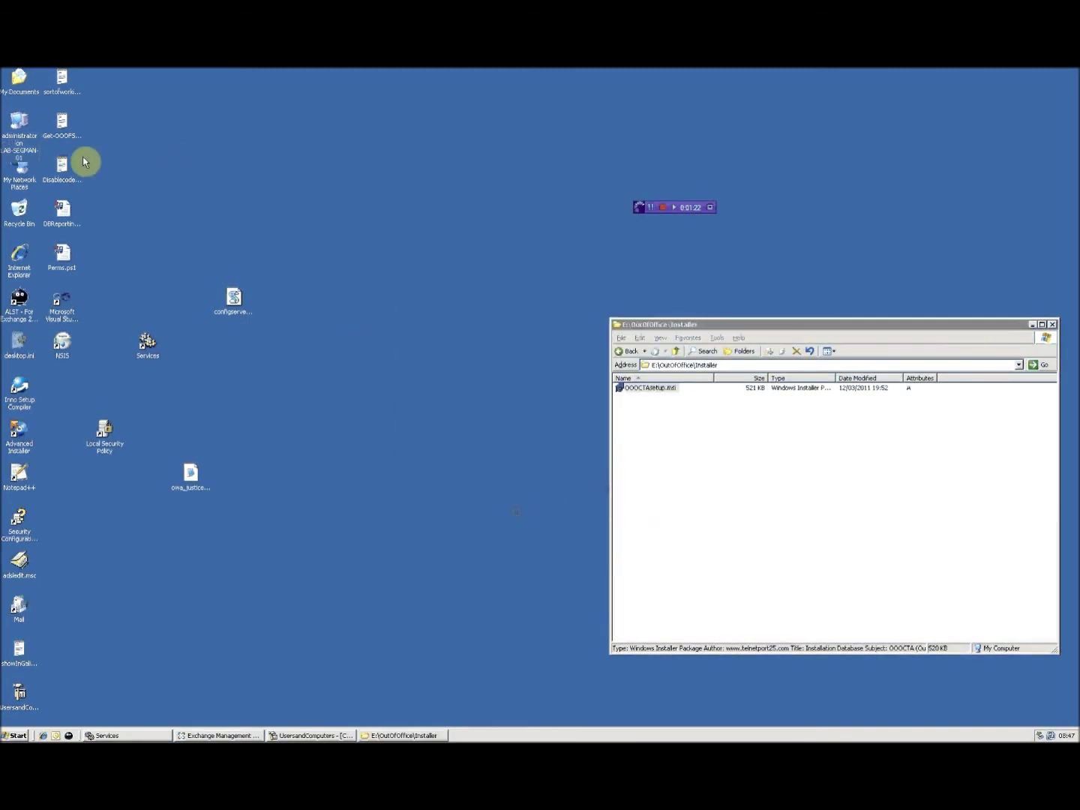
# Browse to the Configuration folder inside C:\Program Files\OOOCTA35
pyautogui.doubleClick(19, 129)
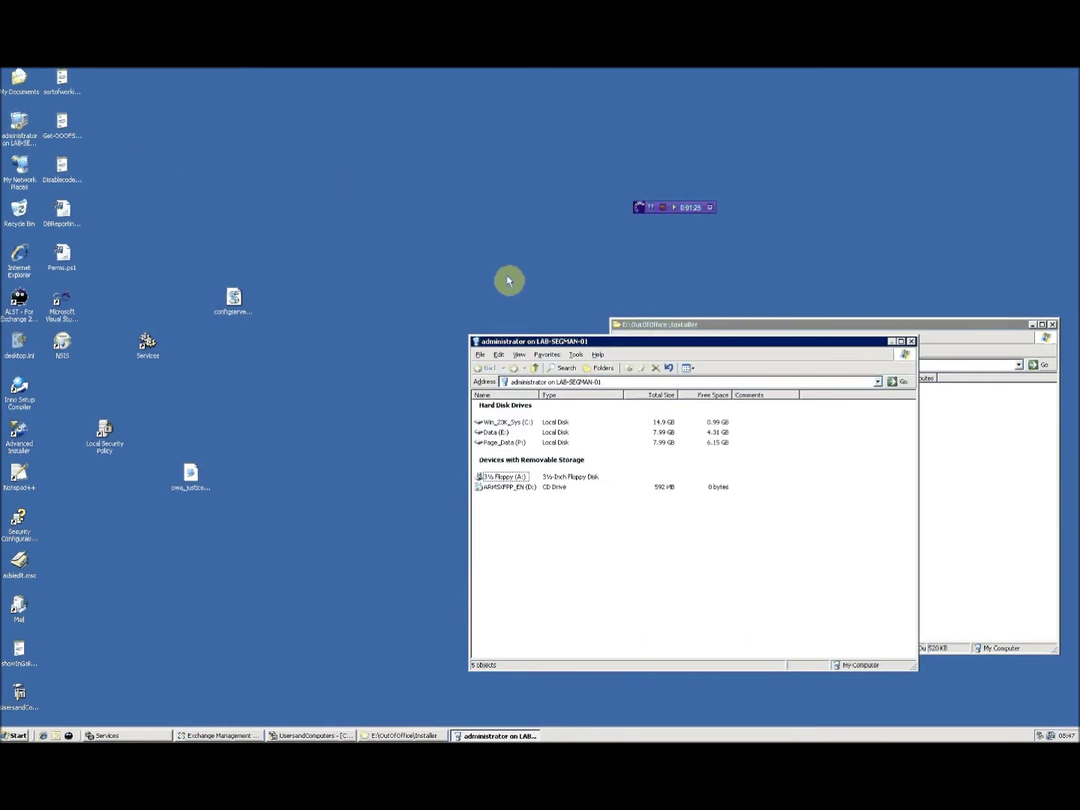
pyautogui.doubleClick(511, 421)
pyautogui.doubleClick(510, 452)
pyautogui.click(516, 566)
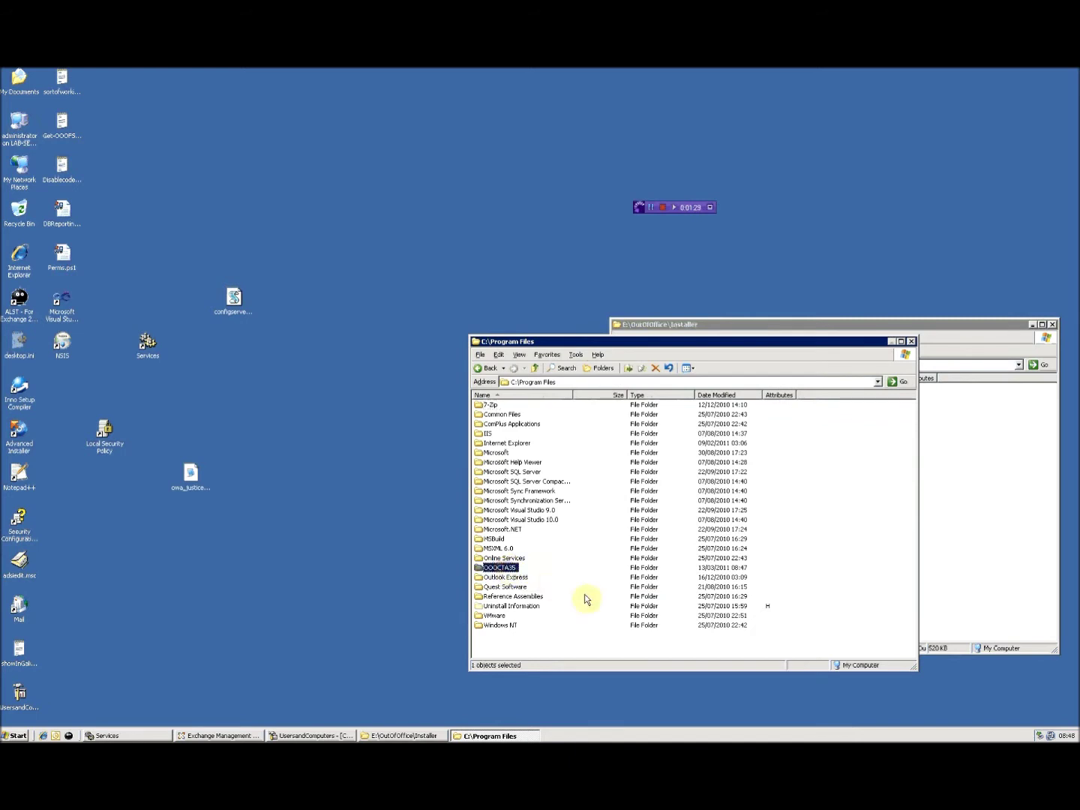
pyautogui.doubleClick(496, 567)
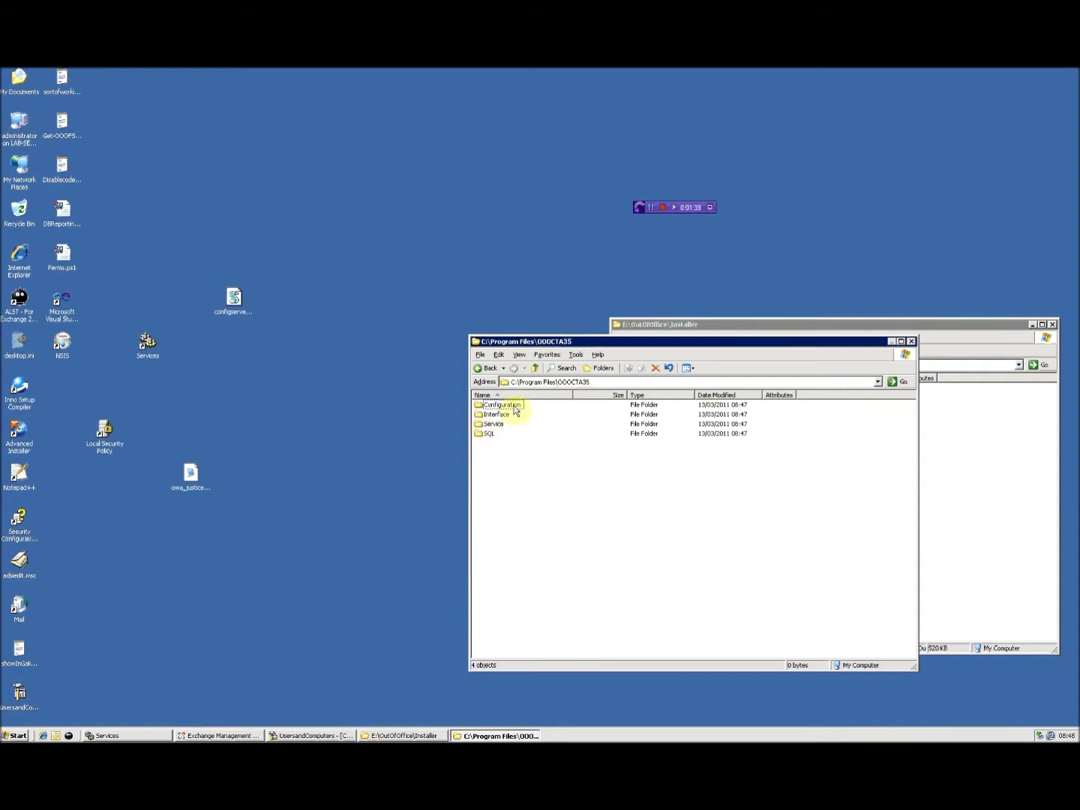
pyautogui.moveTo(509, 412)
pyautogui.doubleClick(500, 405)
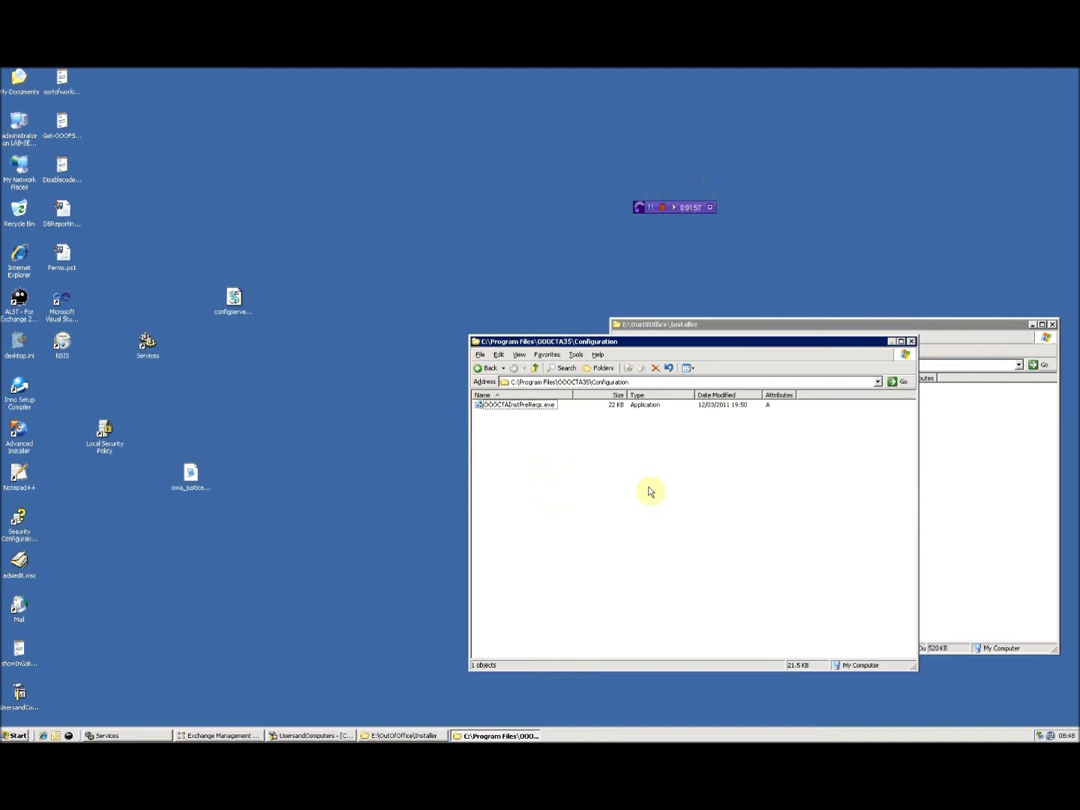
pyautogui.click(529, 409)
pyautogui.click(532, 458)
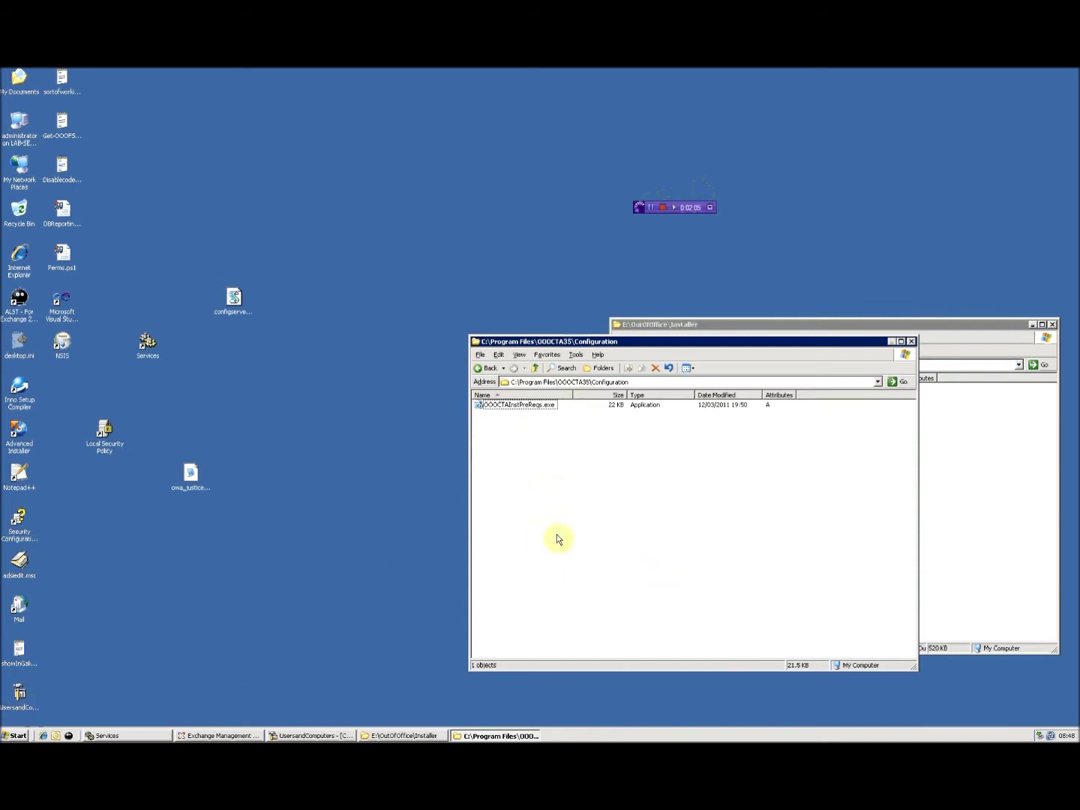
pyautogui.click(17, 734)
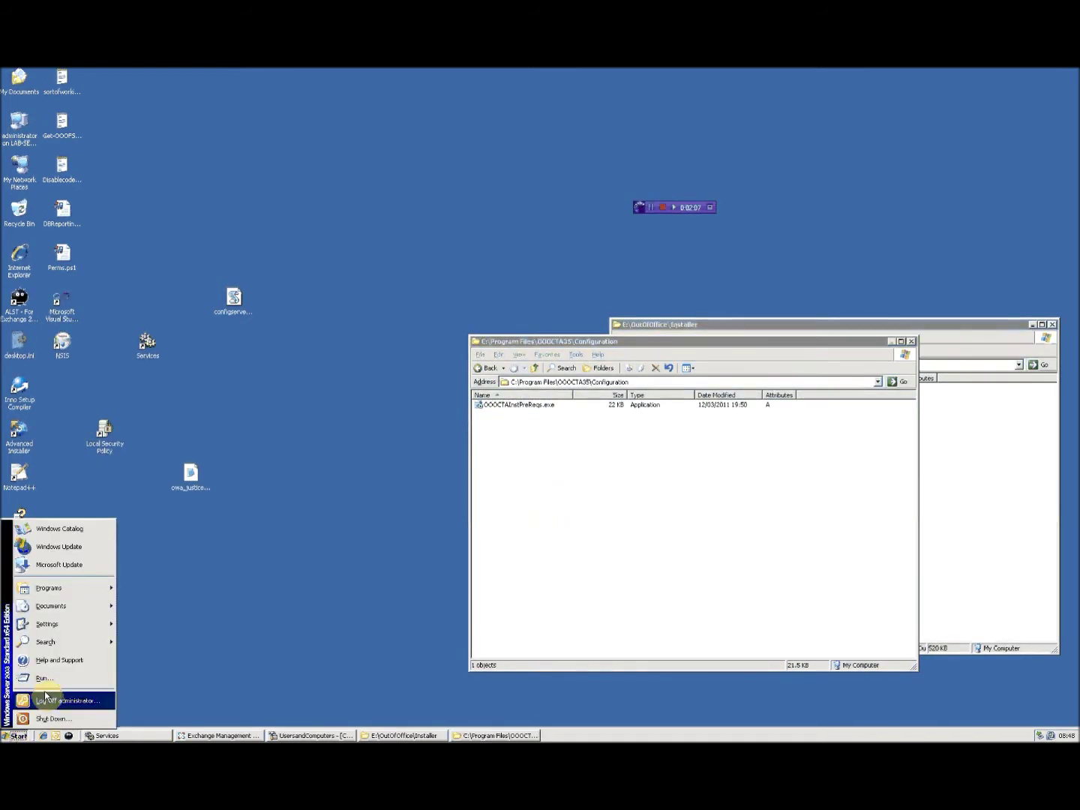
pyautogui.click(57, 696)
pyautogui.write('cmd')
pyautogui.press('Return')
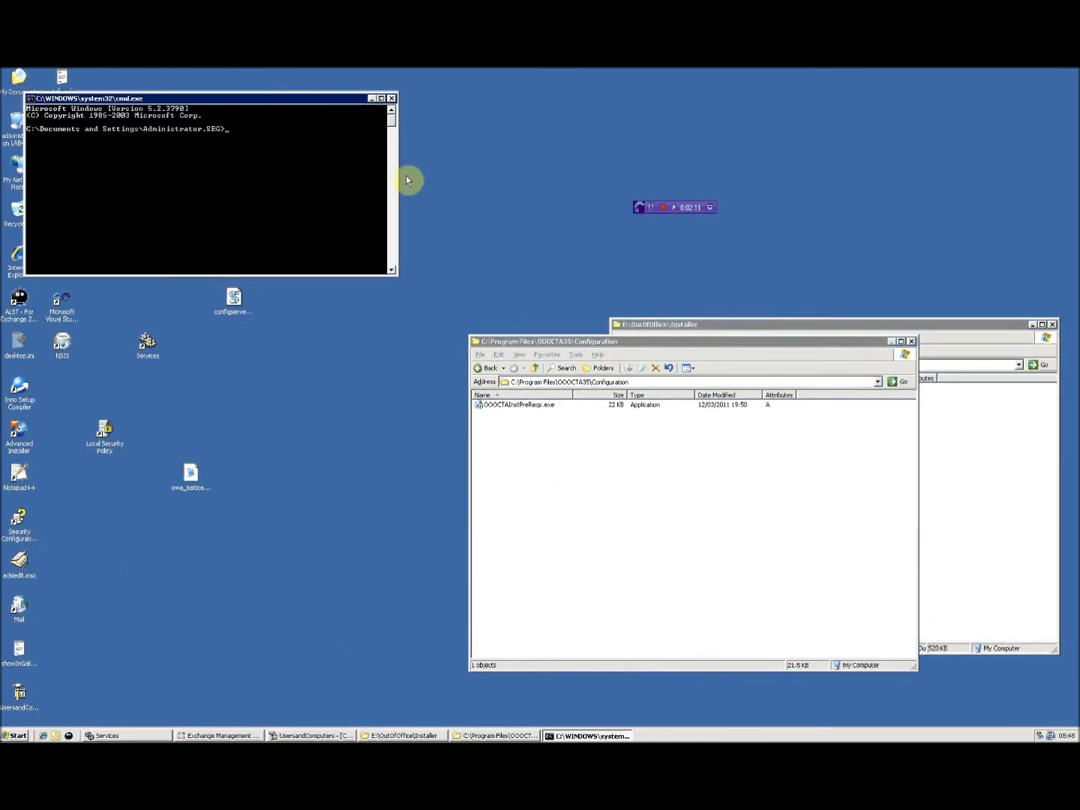
pyautogui.moveTo(514, 384); pyautogui.dragTo(297, 183)
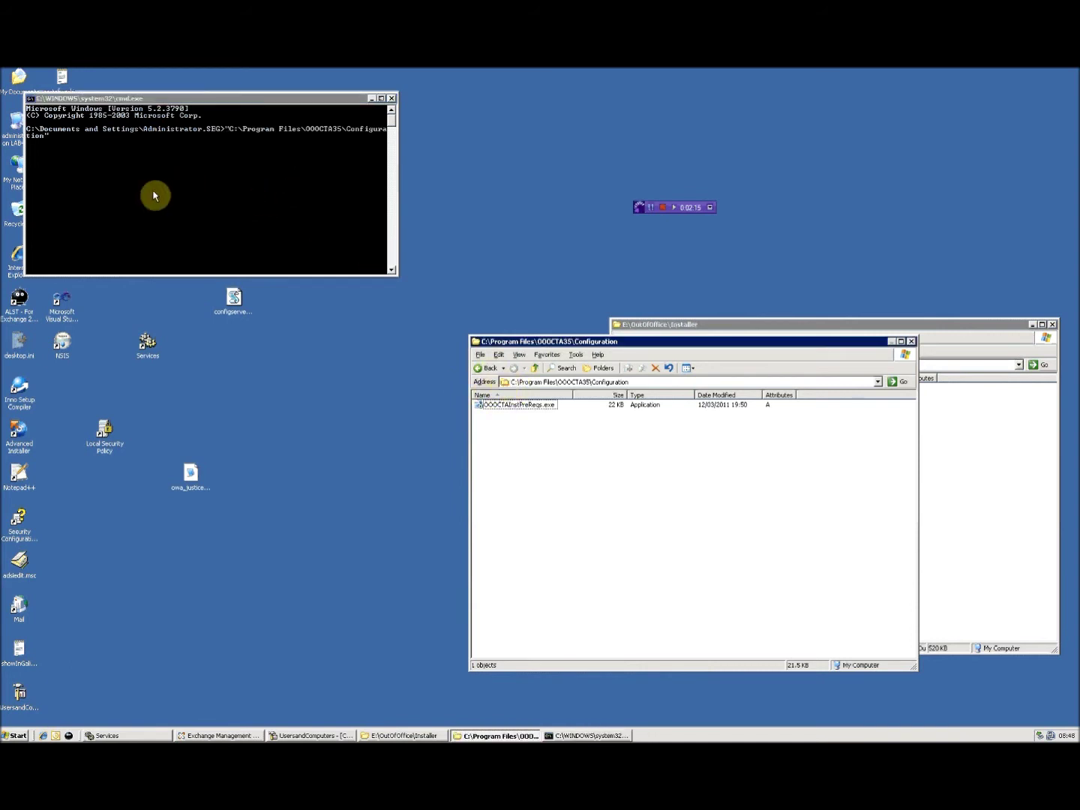
pyautogui.click(392, 98)
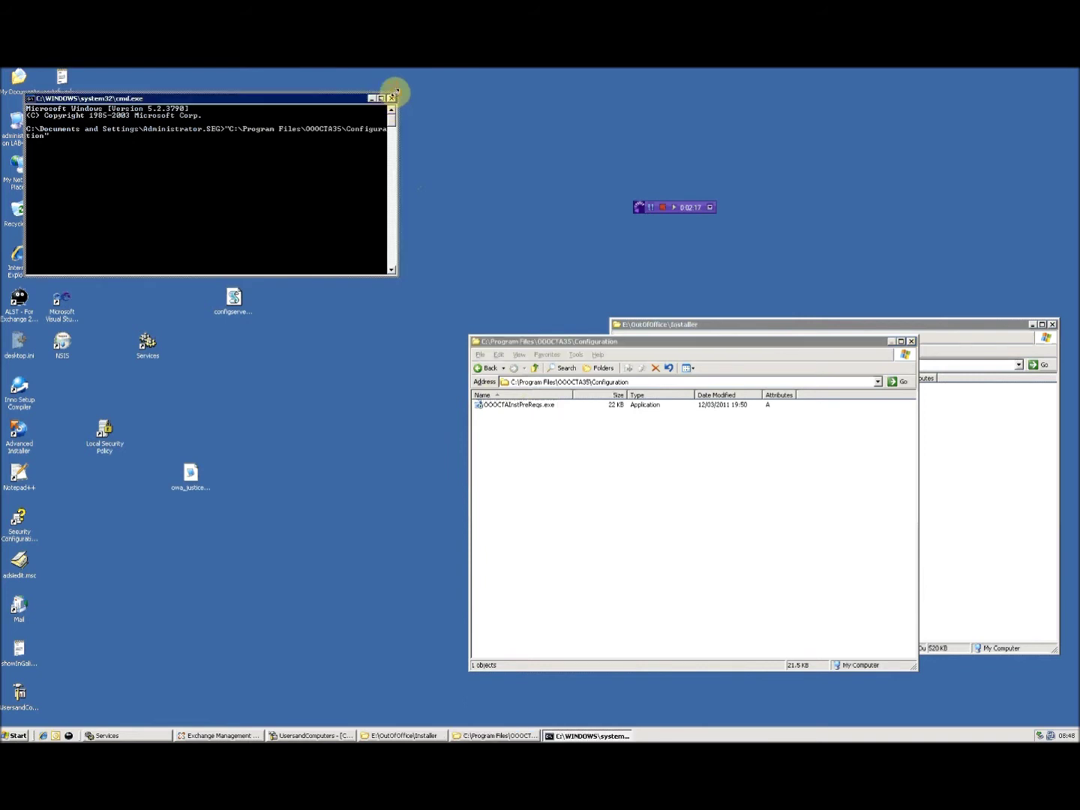
pyautogui.click(391, 99)
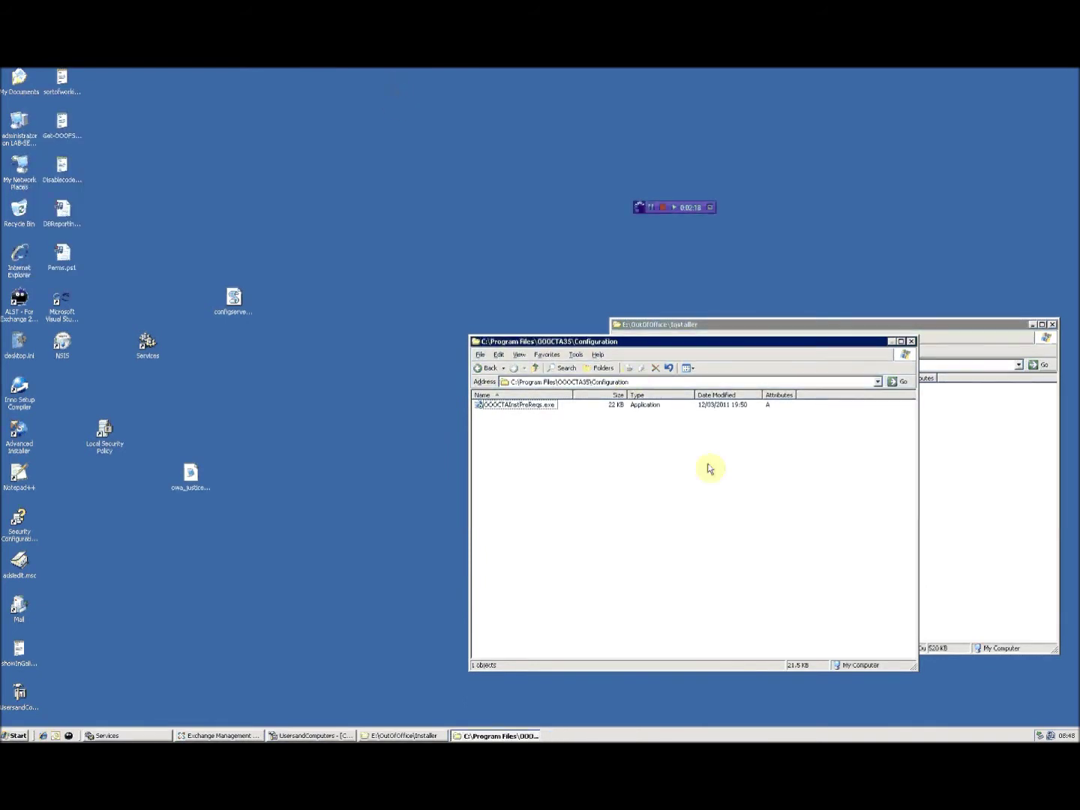
# Open a command prompt in the OOOCTA35 Configuration folder and enter OOOCTAInstPreReqs.exe with an opening quotation mark, without running it
pyautogui.click(480, 353)
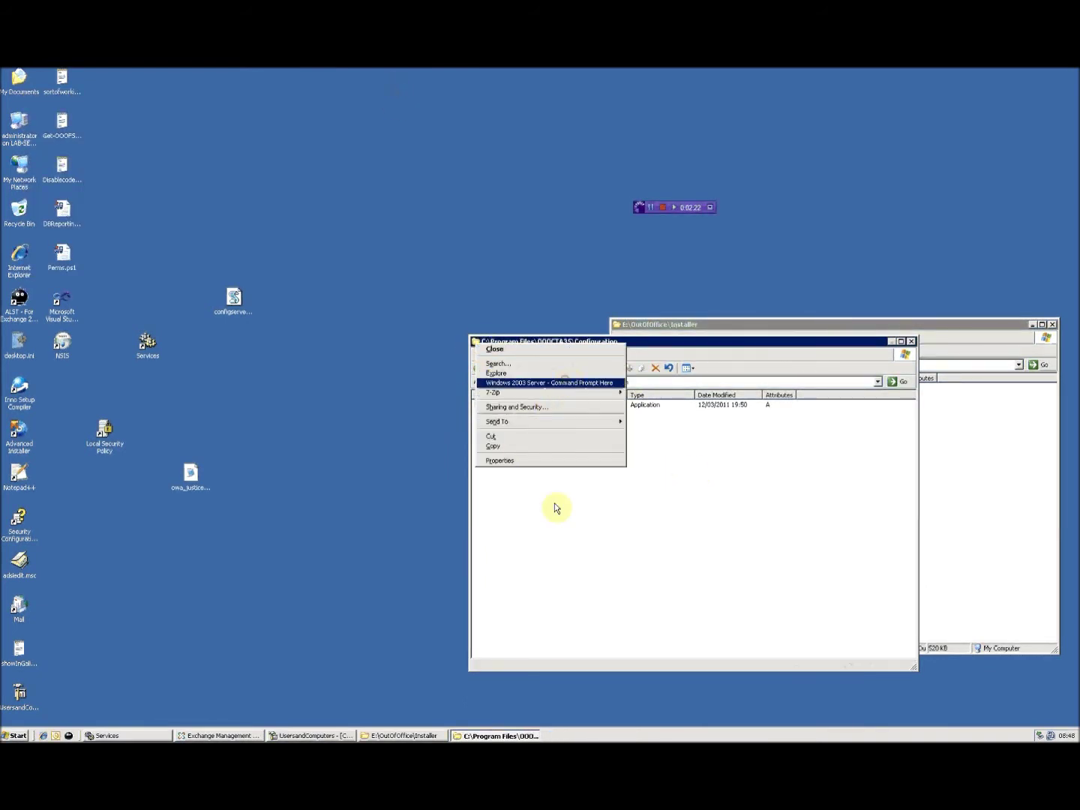
pyautogui.press('Return')
pyautogui.moveTo(281, 112); pyautogui.dragTo(710, 477)
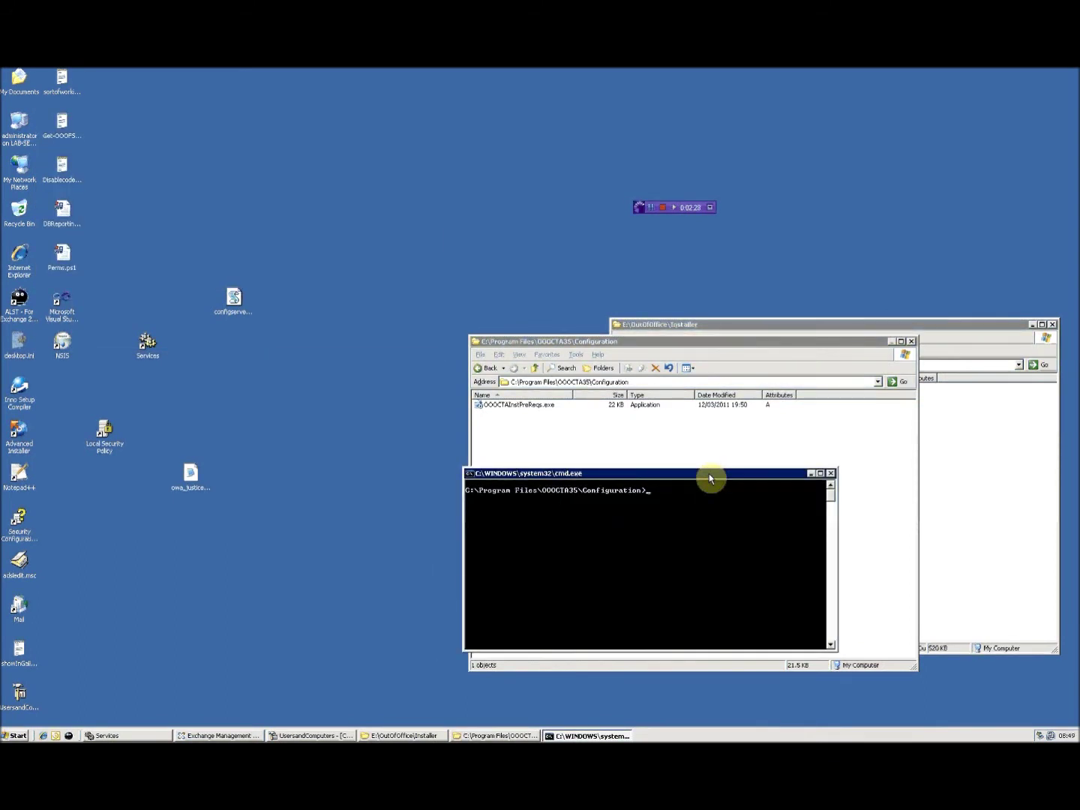
pyautogui.write('oo')
pyautogui.press('Tab')
pyautogui.write('"')
pyautogui.moveTo(696, 468); pyautogui.dragTo(367, 469)
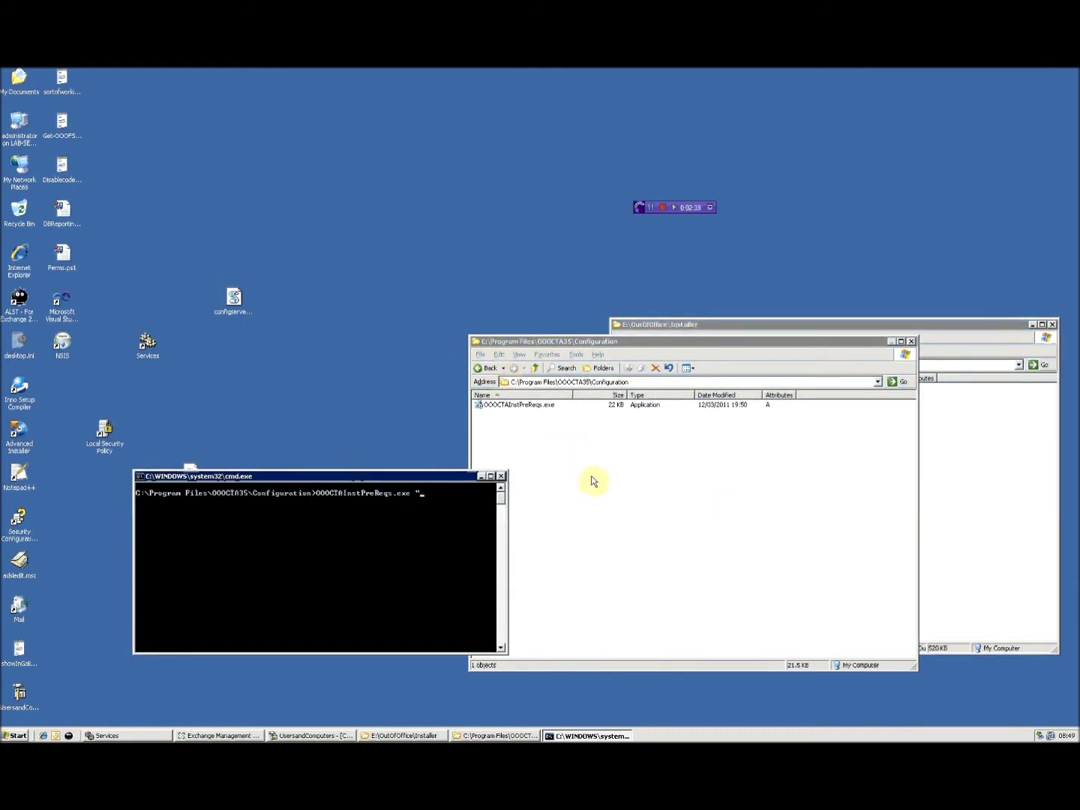
# Copy the path of the parent folder C:\Program Files\OOOCTA35 and paste it into the command as its first argument
pyautogui.click(565, 447)
pyautogui.click(485, 367)
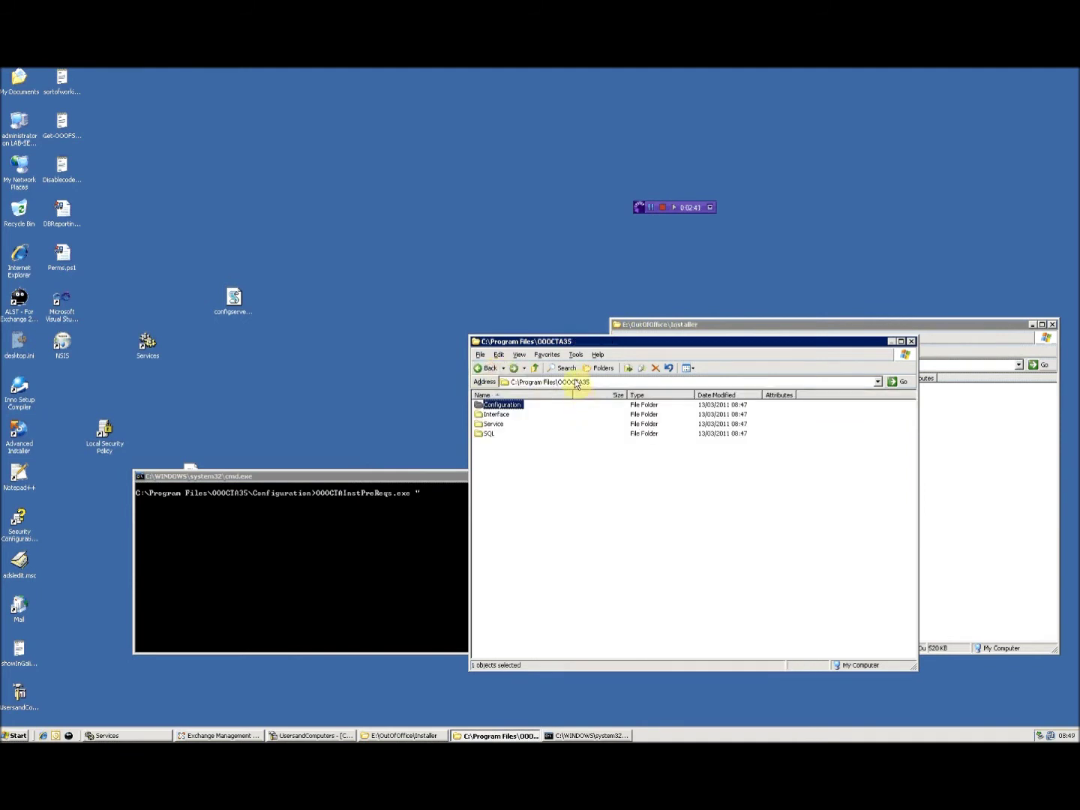
pyautogui.click(577, 384)
pyautogui.press('cmd+c')
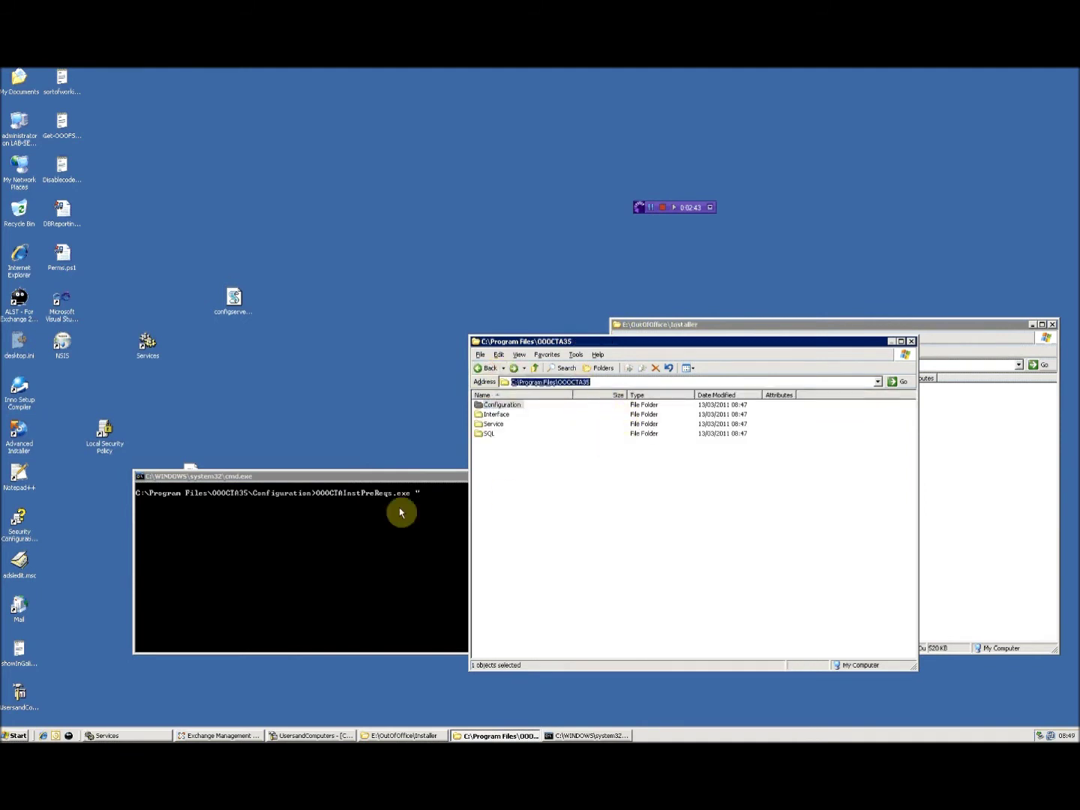
pyautogui.click(324, 519)
pyautogui.rightClick(324, 519)
pyautogui.click(364, 546)
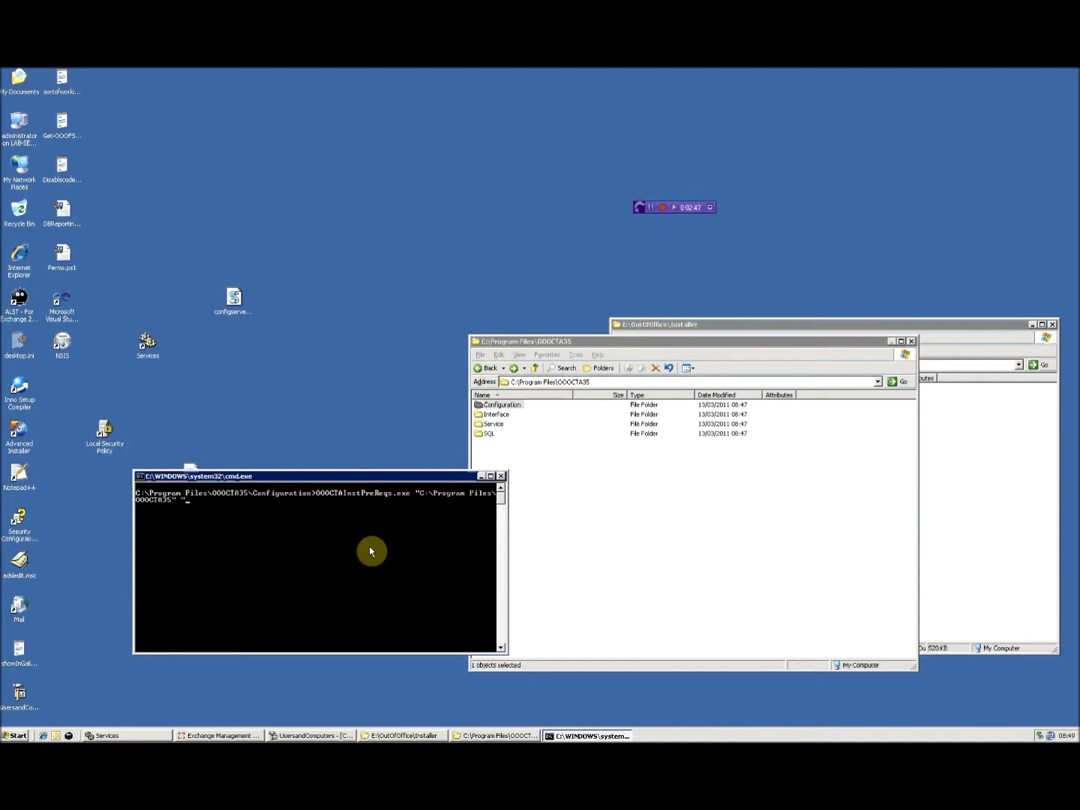
# Correct the command's first argument to "C:\Program Files\OOOCTA35\Interface" and open a quotation mark for the second argument
pyautogui.rightClick(335, 535)
pyautogui.click(361, 568)
pyautogui.press('BackSpace')
pyautogui.press('BackSpace')
pyautogui.press('BackSpace')
pyautogui.press('BackSpace')
pyautogui.press('BackSpace')
pyautogui.press('BackSpace')
pyautogui.press('BackSpace')
pyautogui.press('BackSpace')
pyautogui.press('BackSpace')
pyautogui.press('BackSpace')
pyautogui.press('BackSpace')
pyautogui.press('BackSpace')
pyautogui.press('BackSpace')
pyautogui.press('BackSpace')
pyautogui.press('BackSpace')
pyautogui.press('BackSpace')
pyautogui.press('BackSpace')
pyautogui.press('BackSpace')
pyautogui.press('BackSpace')
pyautogui.press('BackSpace')
pyautogui.press('BackSpace')
pyautogui.write('\\Interface" "')
# Add "C:\Program Files\OOOCTA35\Service" as the command's second argument
pyautogui.rightClick(293, 553)
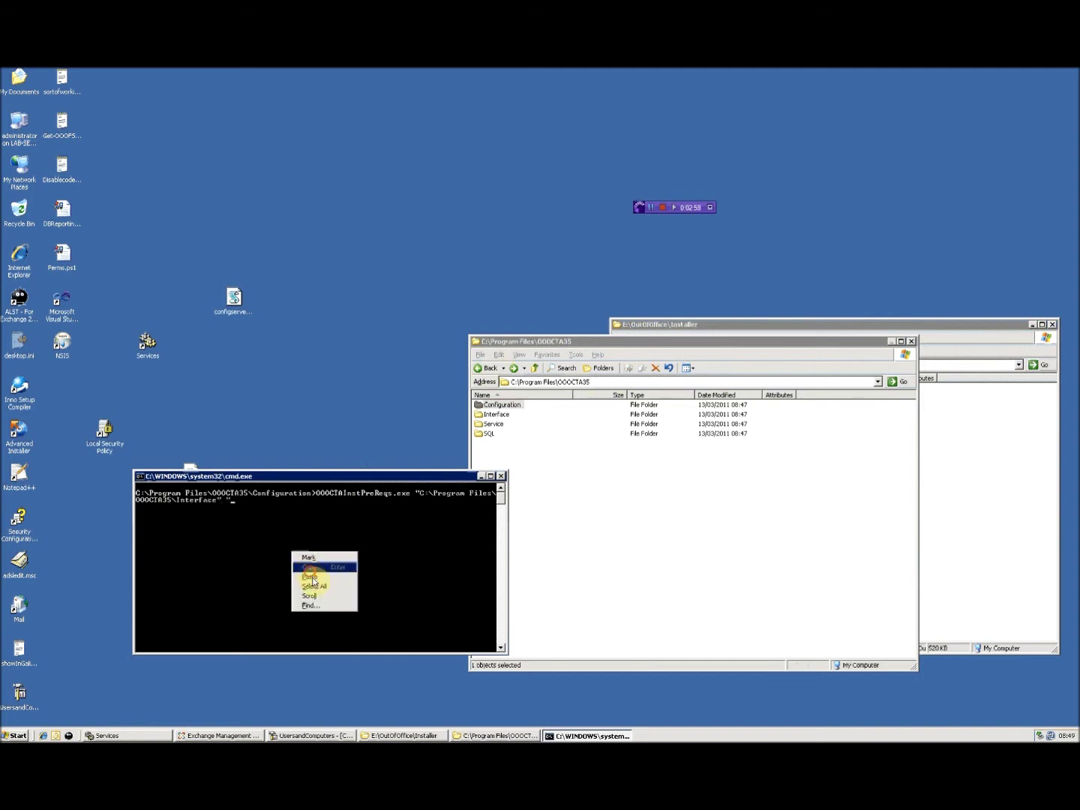
pyautogui.click(319, 577)
pyautogui.write('\\Service')
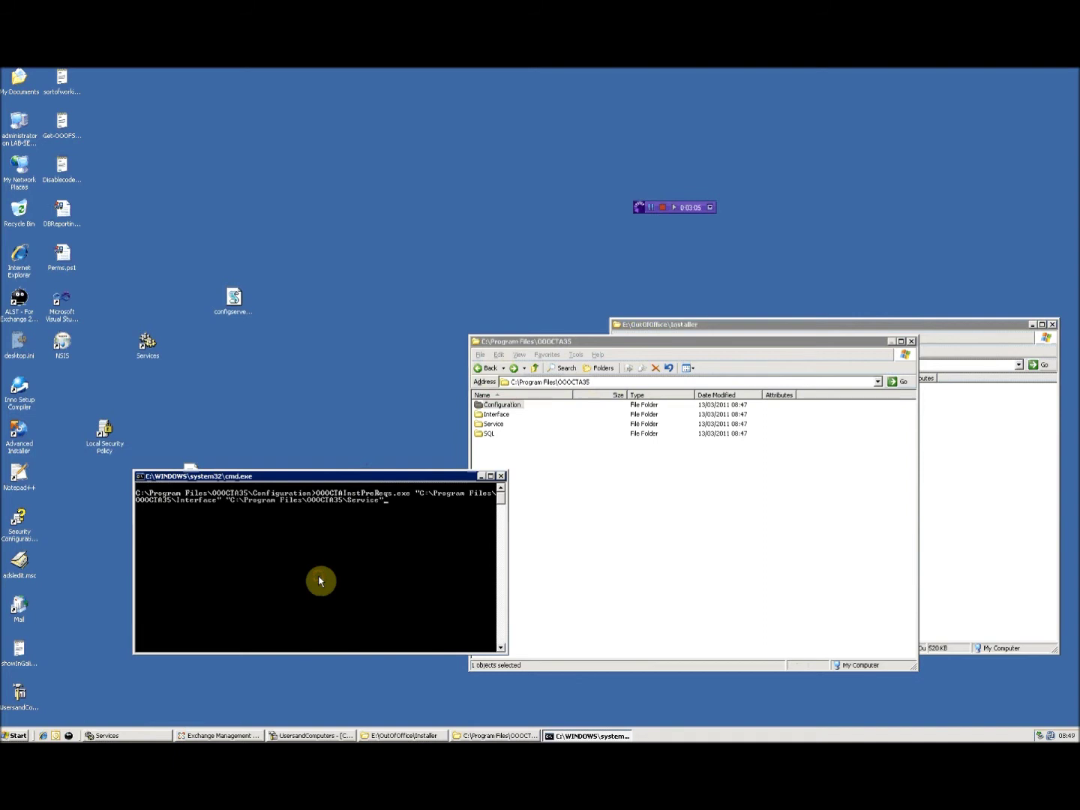
# Check the contents of the Interface and Service folders and run the prepared OOOCTAInstPreReqs.exe command
pyautogui.click(494, 415)
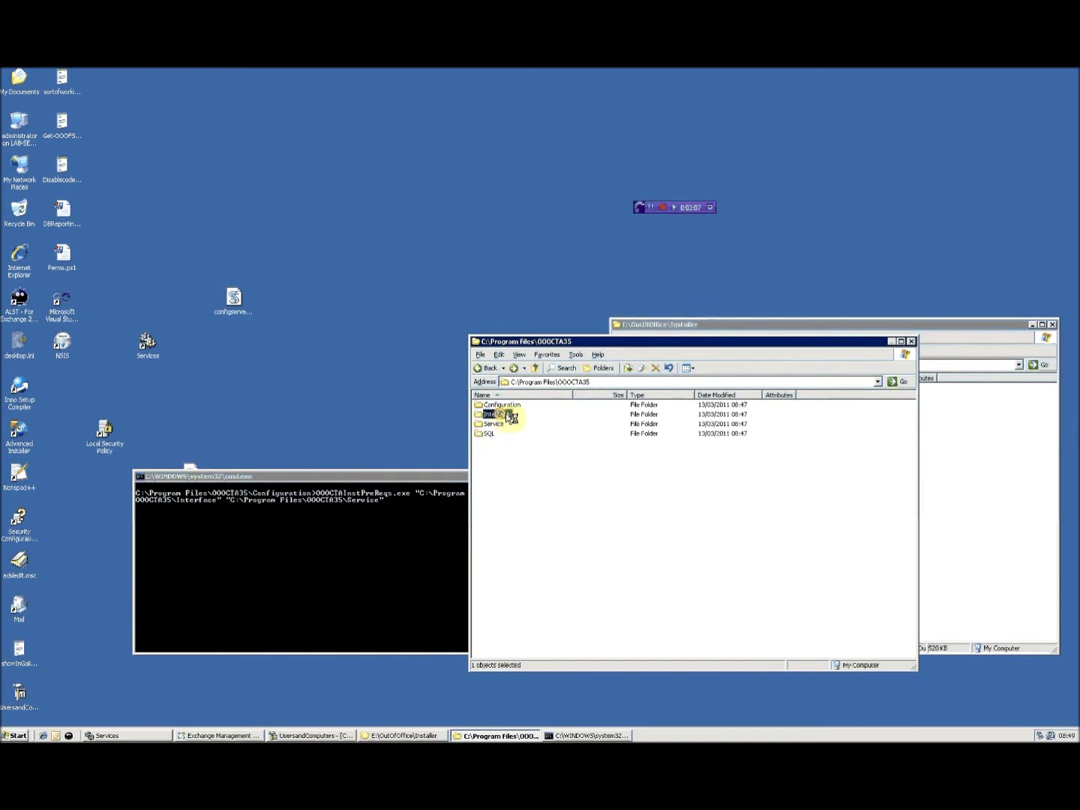
pyautogui.doubleClick(509, 417)
pyautogui.click(482, 368)
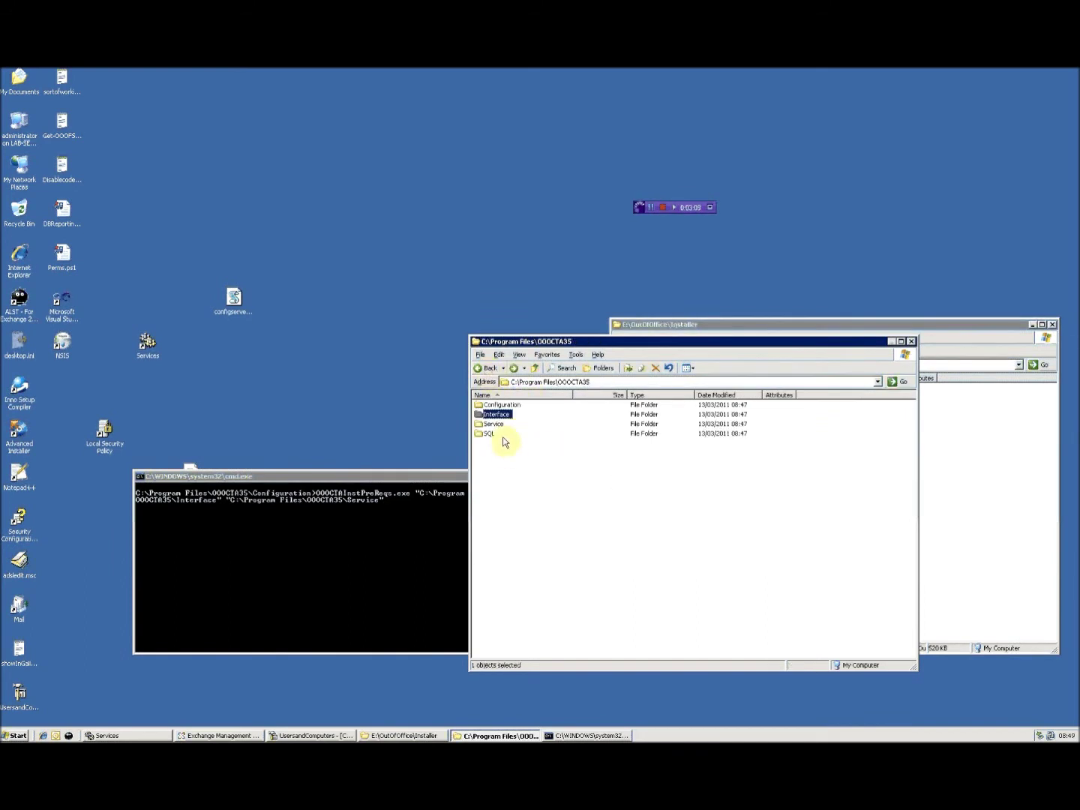
pyautogui.doubleClick(498, 424)
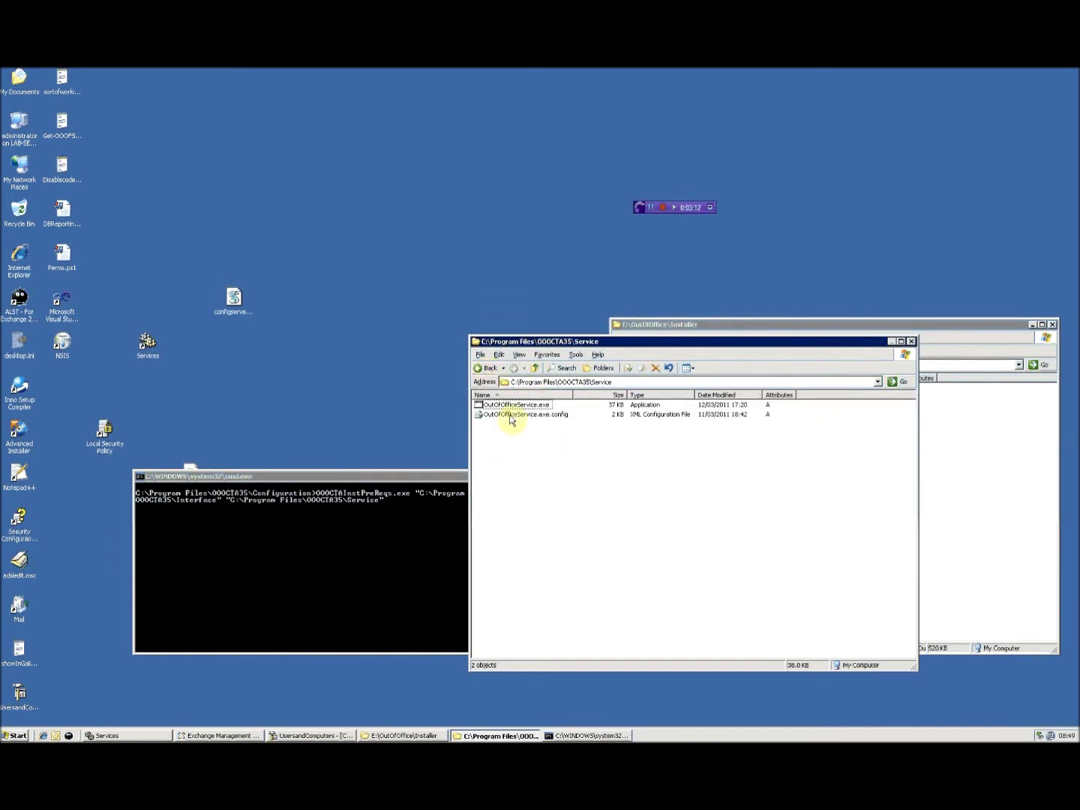
pyautogui.click(483, 368)
pyautogui.click(431, 534)
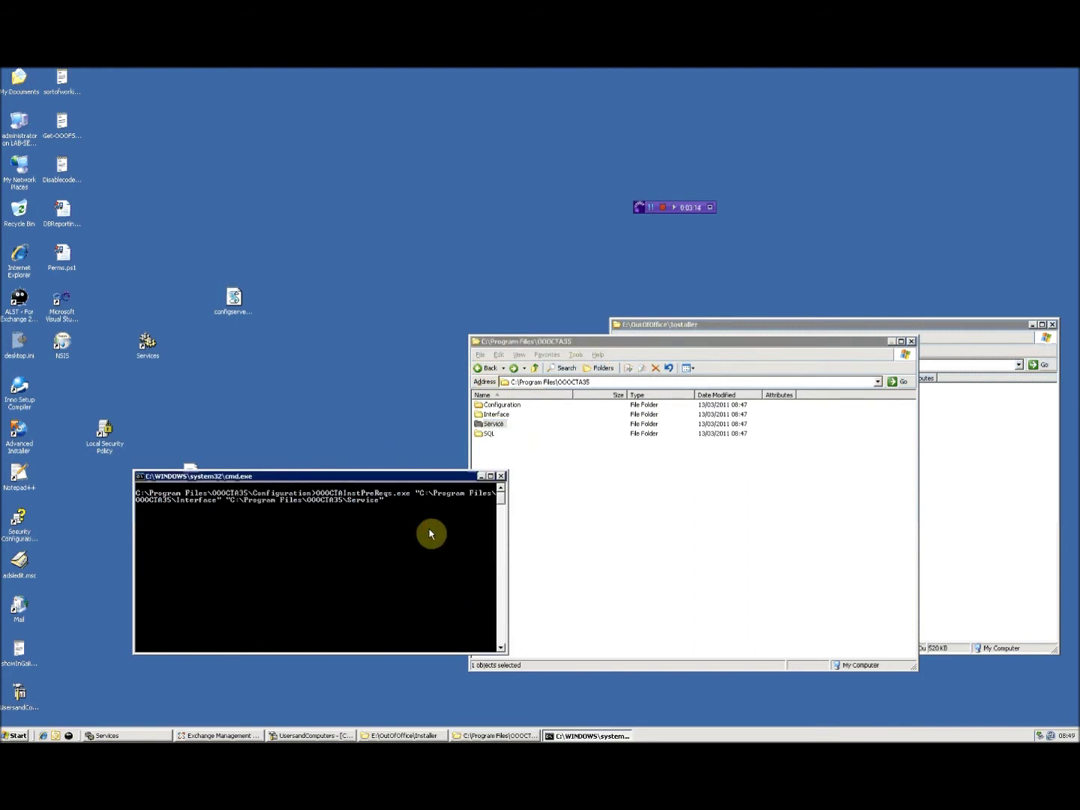
pyautogui.press('Return')
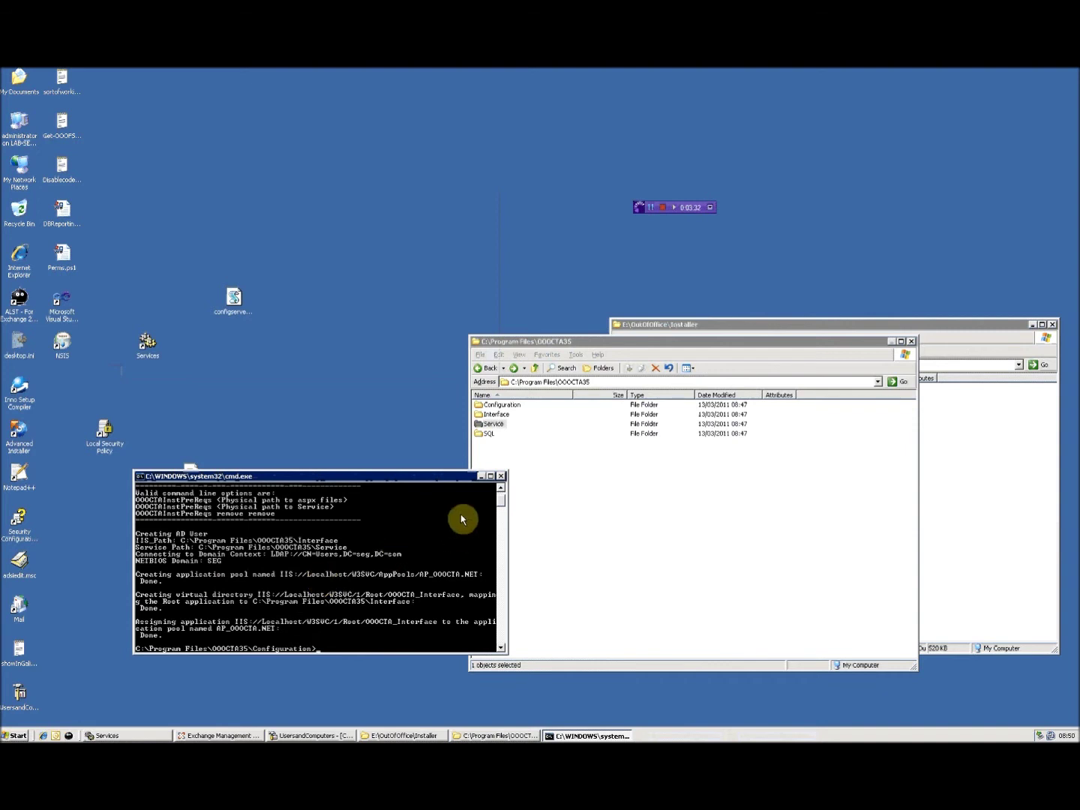
pyautogui.click(502, 477)
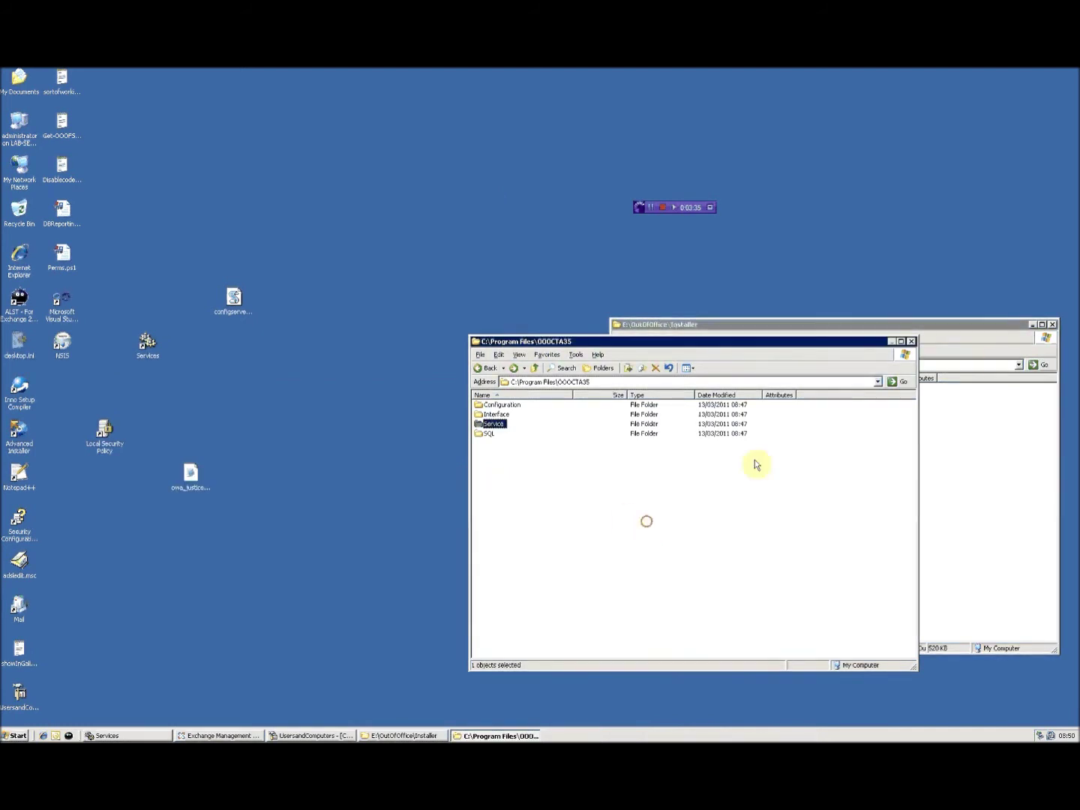
pyautogui.click(892, 342)
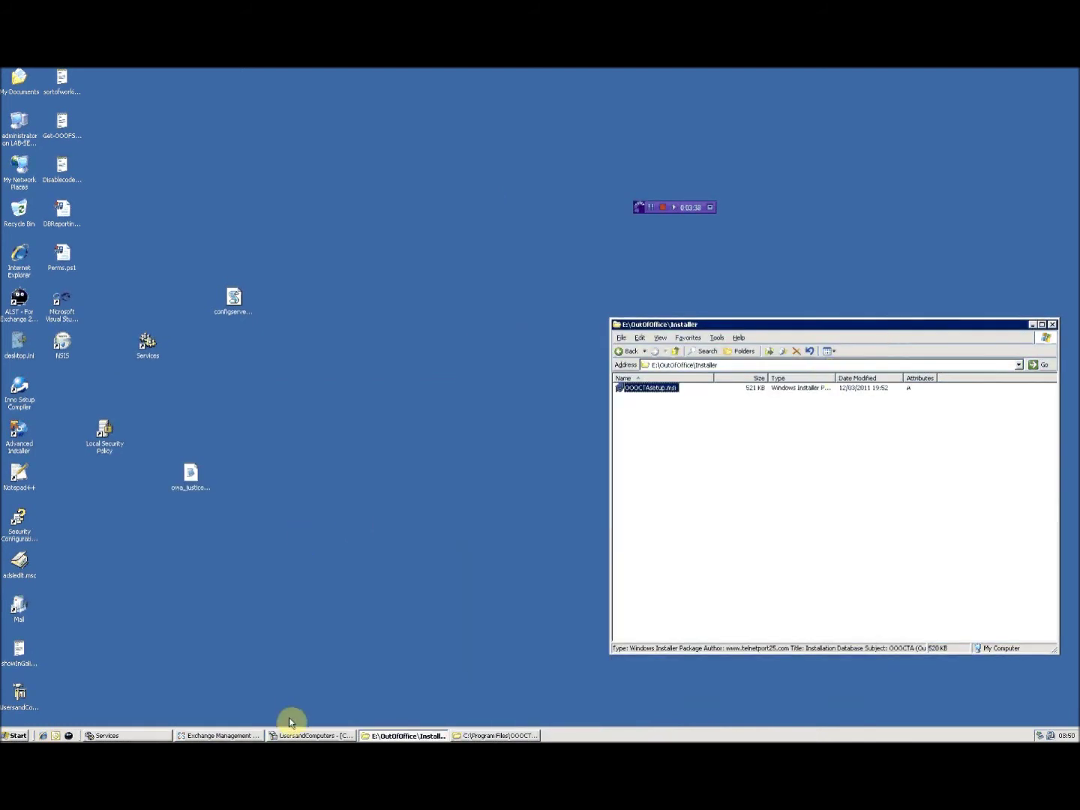
# Switch to the Exchange Management Console and view the mailboxes under Recipient Configuration
pyautogui.click(200, 737)
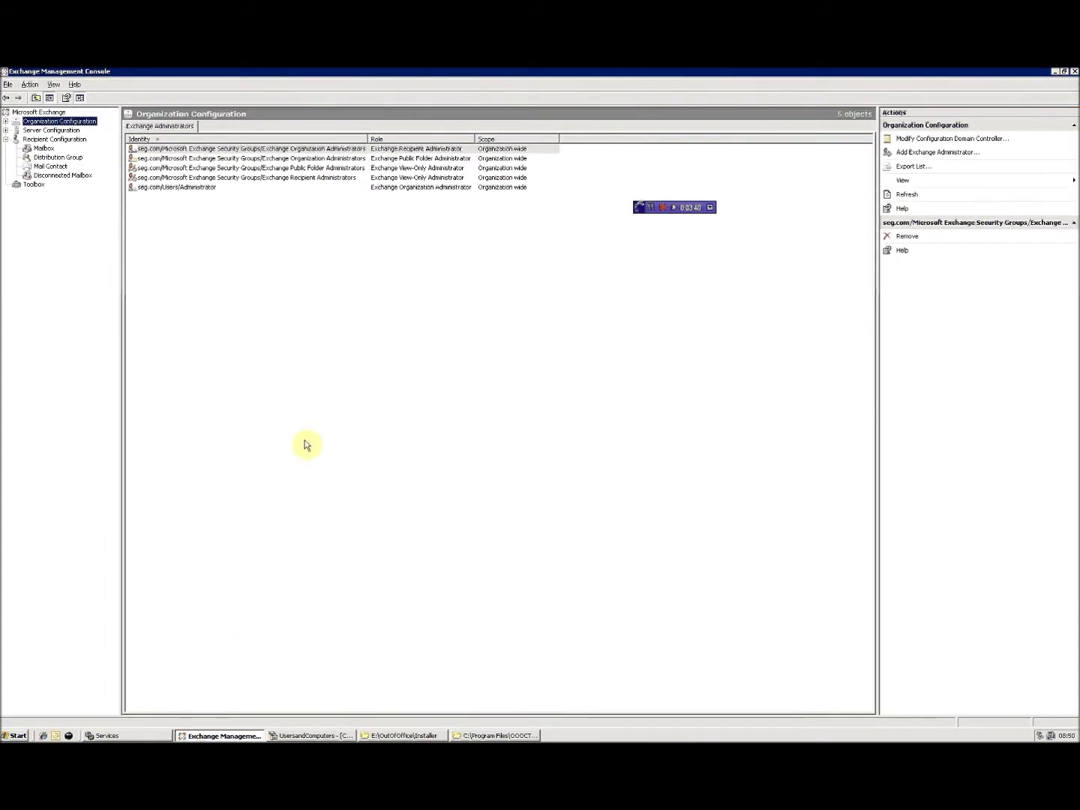
pyautogui.click(306, 444)
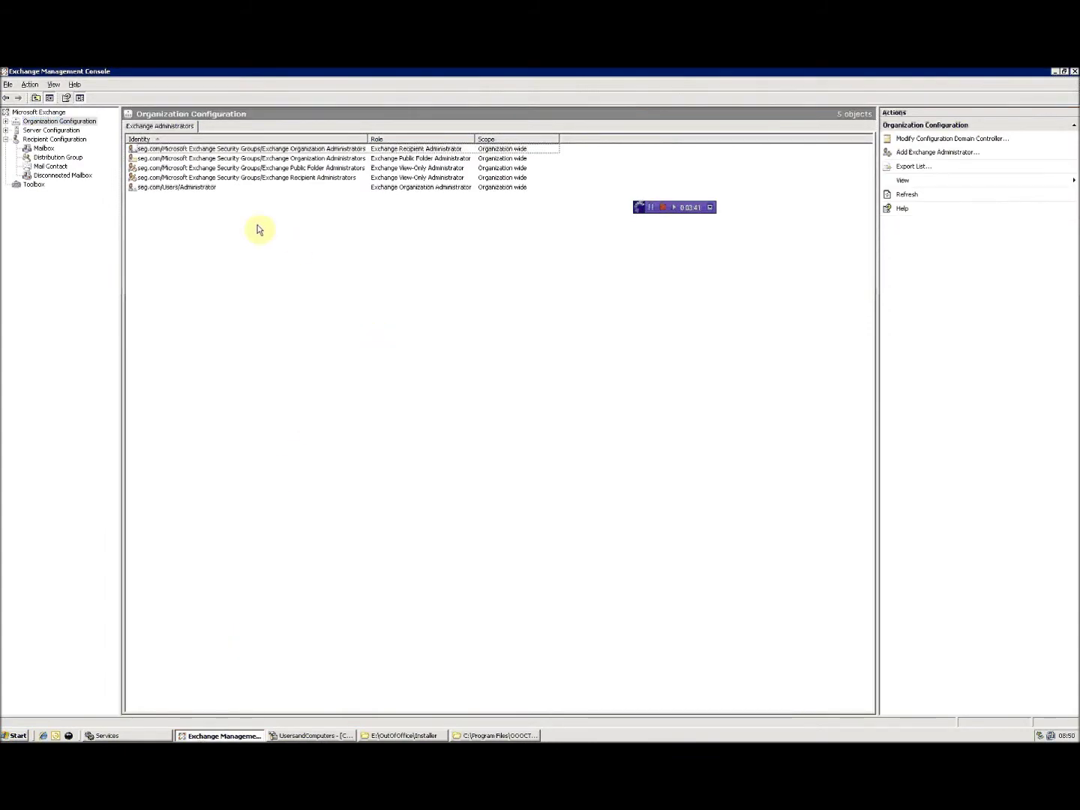
pyautogui.click(45, 150)
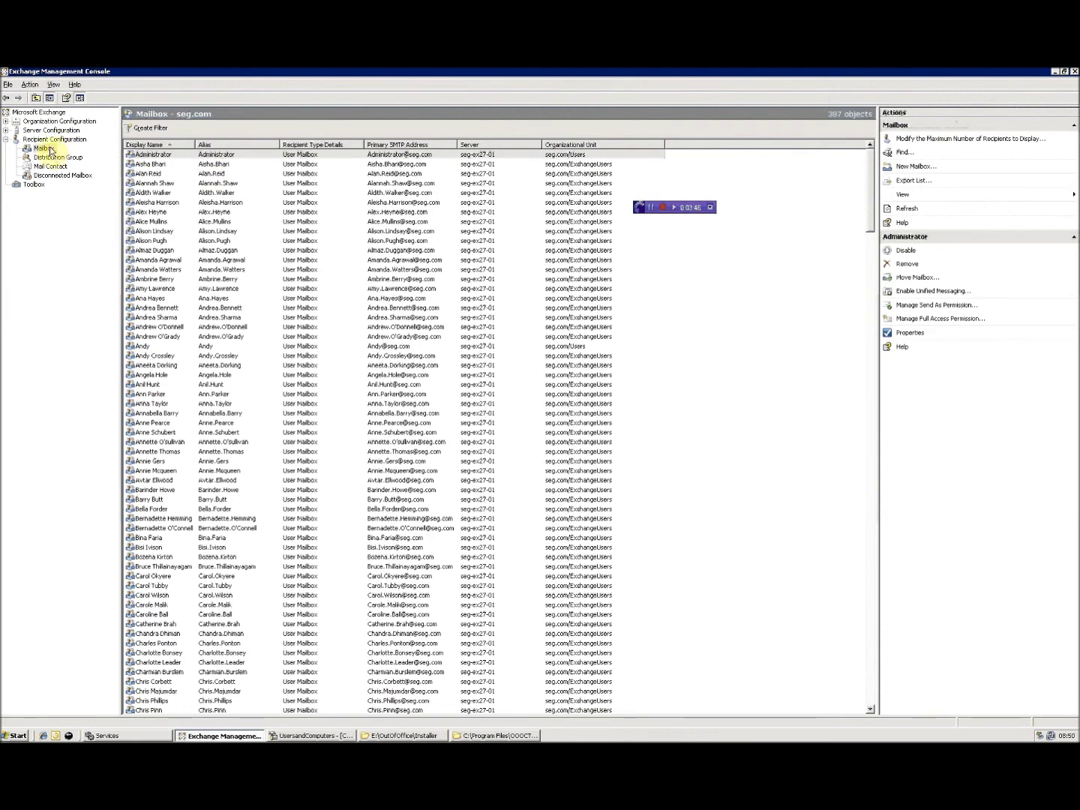
pyautogui.rightClick(50, 151)
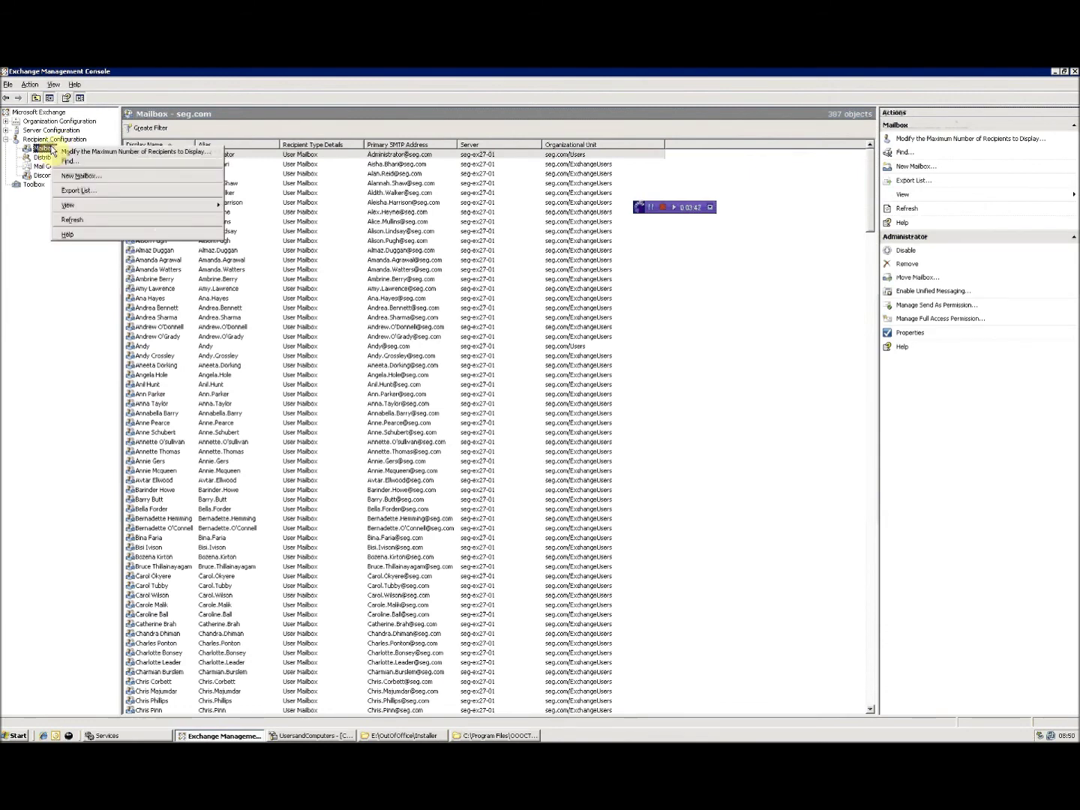
pyautogui.click(1055, 70)
# Switch to the UsersandComputers console, refresh the Users container of seg.com and locate the svcOOOCTA_DOM service account
pyautogui.click(312, 736)
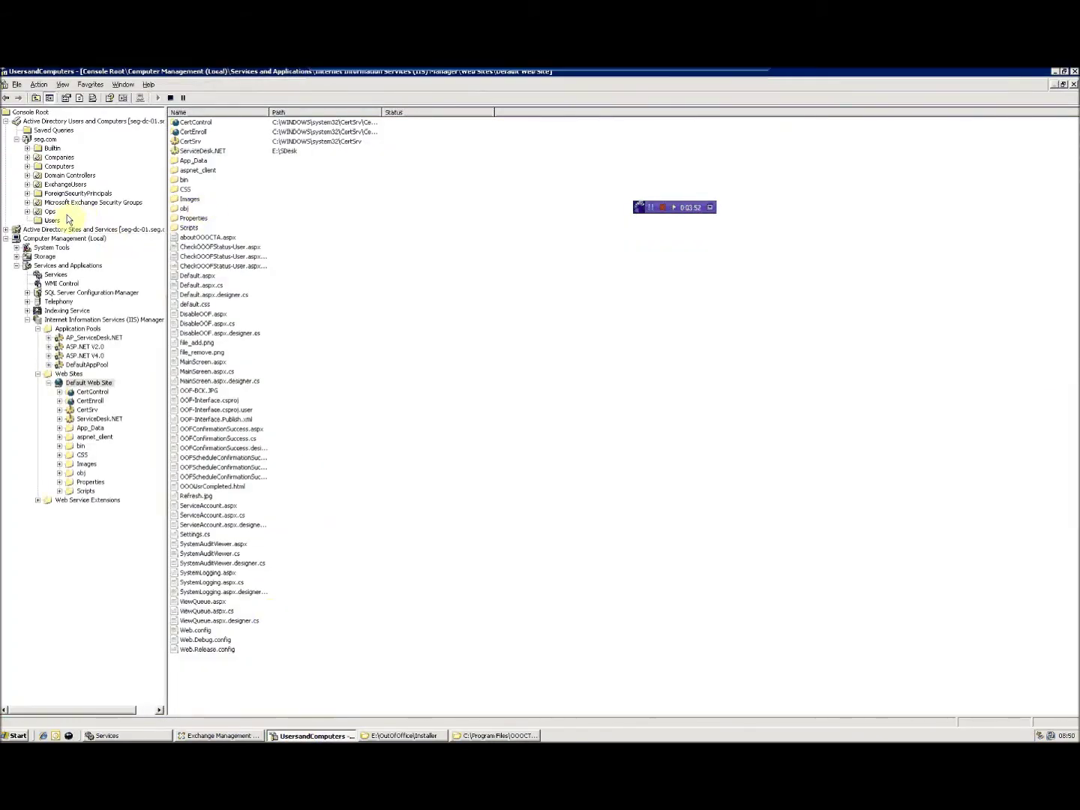
pyautogui.click(58, 219)
pyautogui.rightClick(328, 405)
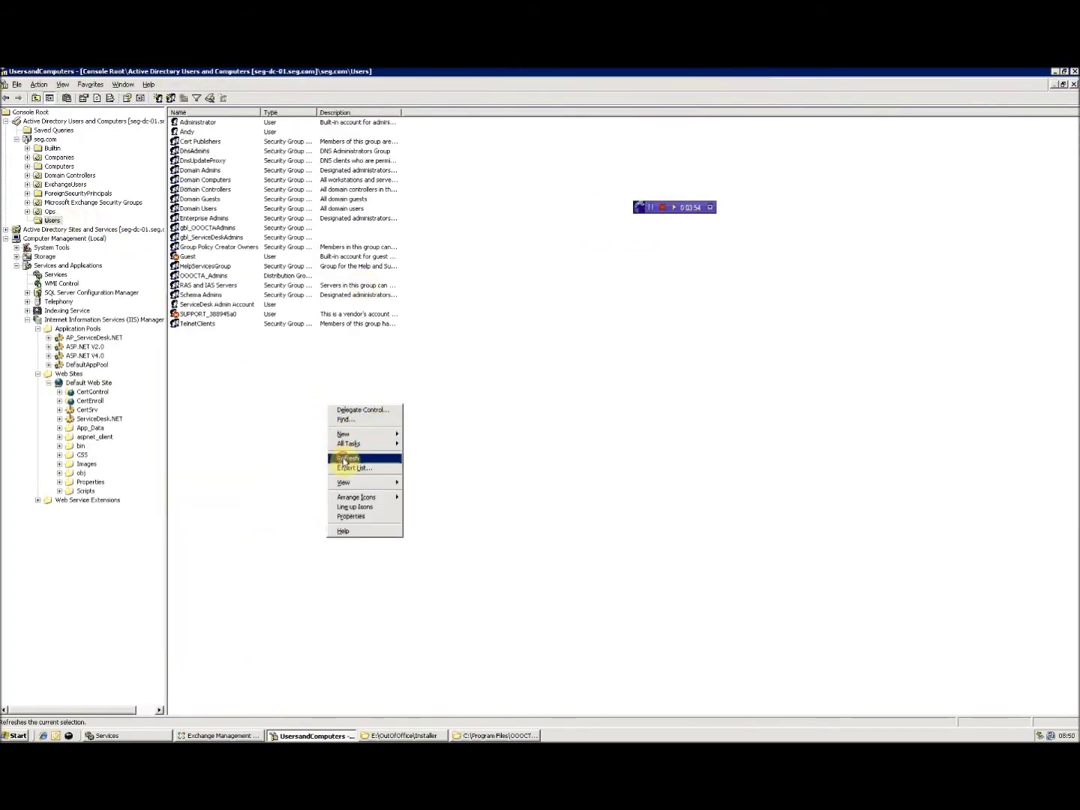
pyautogui.click(345, 458)
pyautogui.click(207, 324)
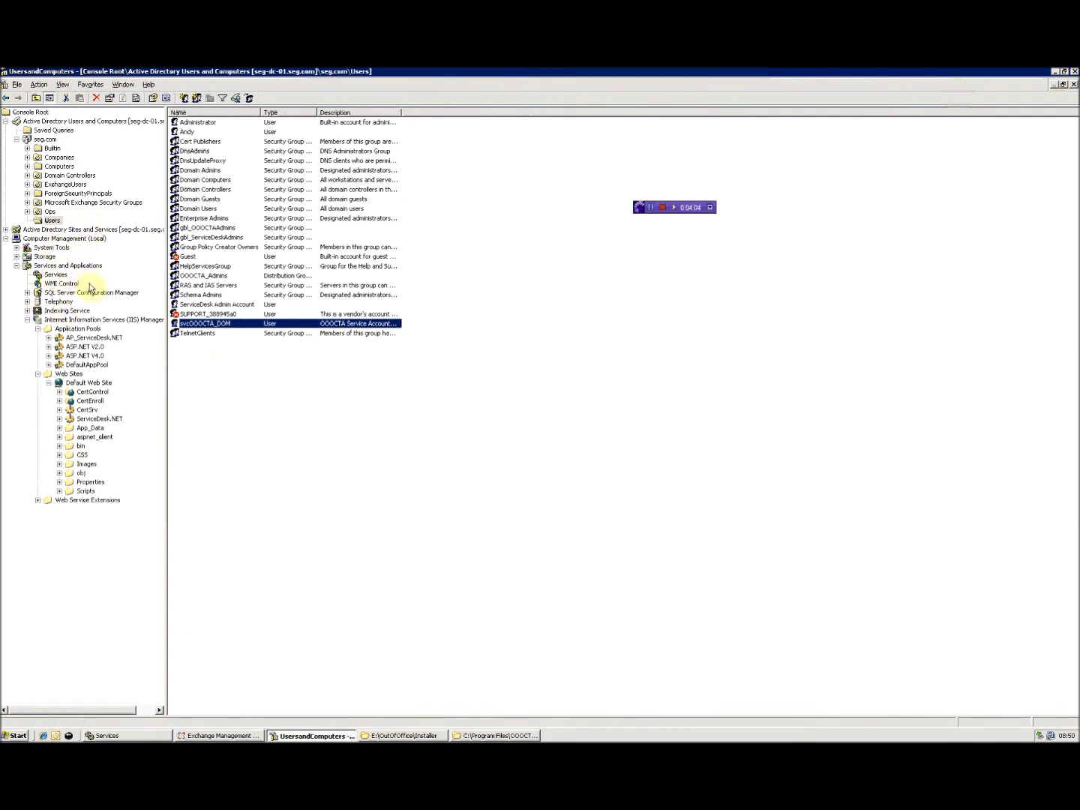
# Check the members of the local IIS_WPG group for the svcOOOCTA_DOM account and minimize the console
pyautogui.click(17, 248)
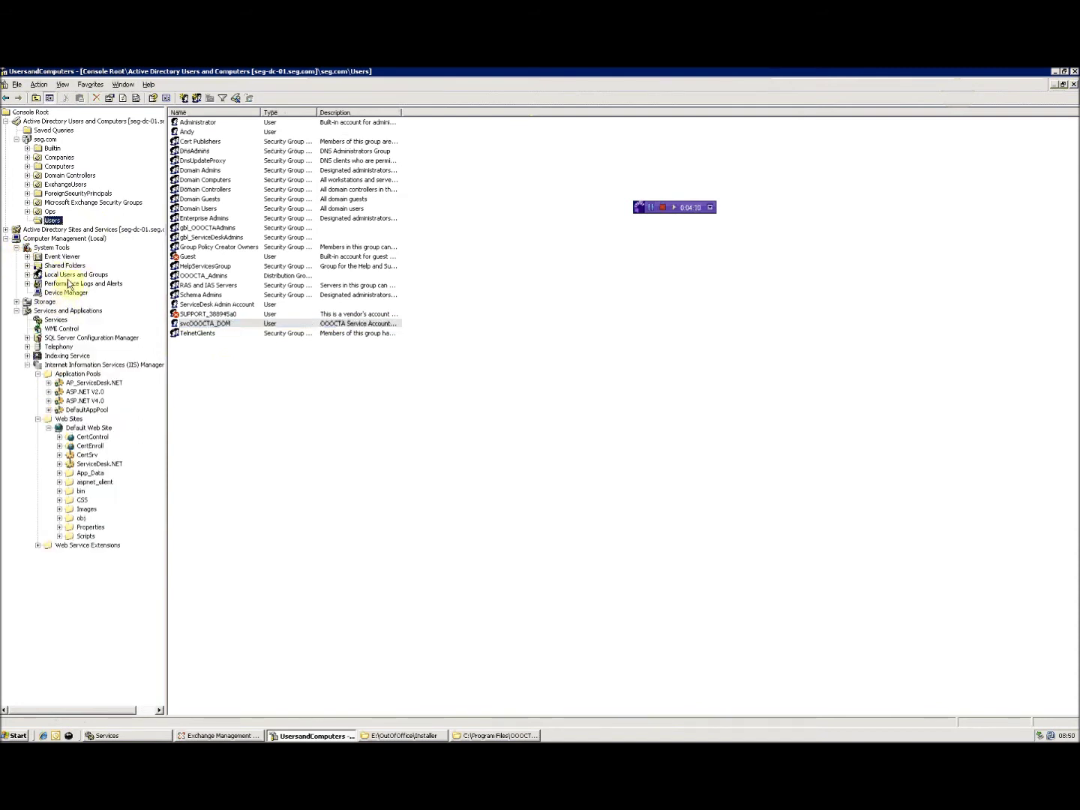
pyautogui.doubleClick(69, 276)
pyautogui.click(66, 292)
pyautogui.click(207, 275)
pyautogui.doubleClick(192, 266)
pyautogui.click(484, 421)
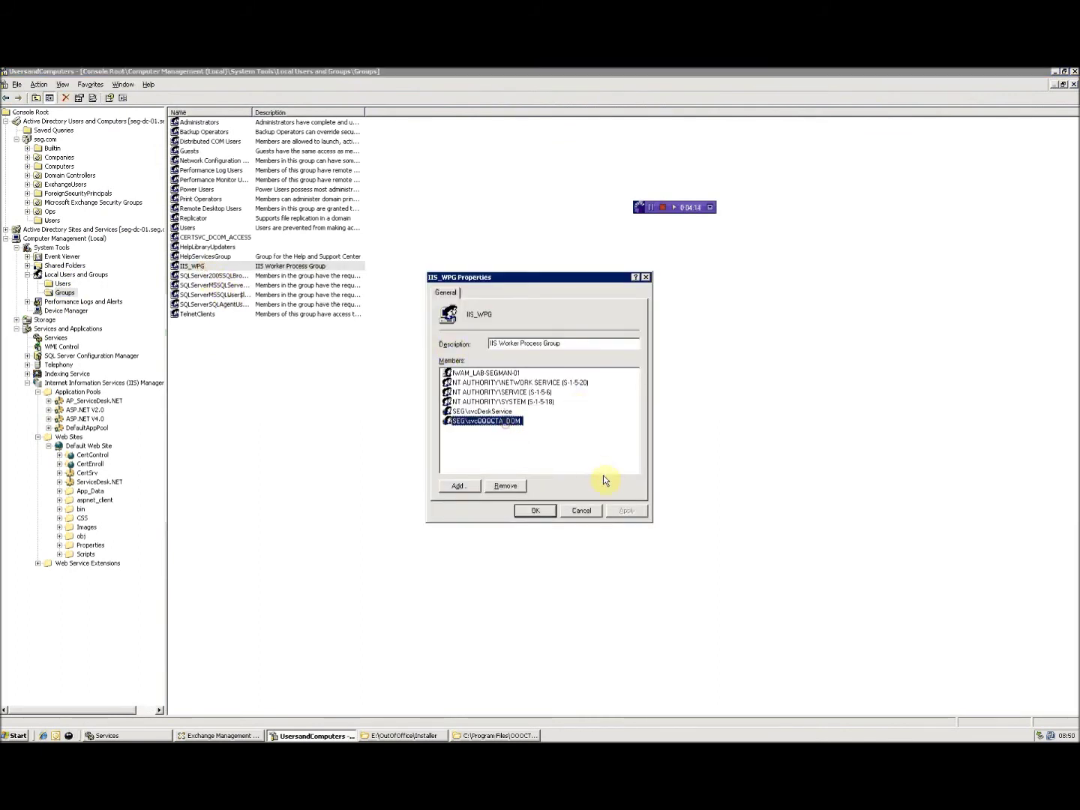
pyautogui.click(582, 510)
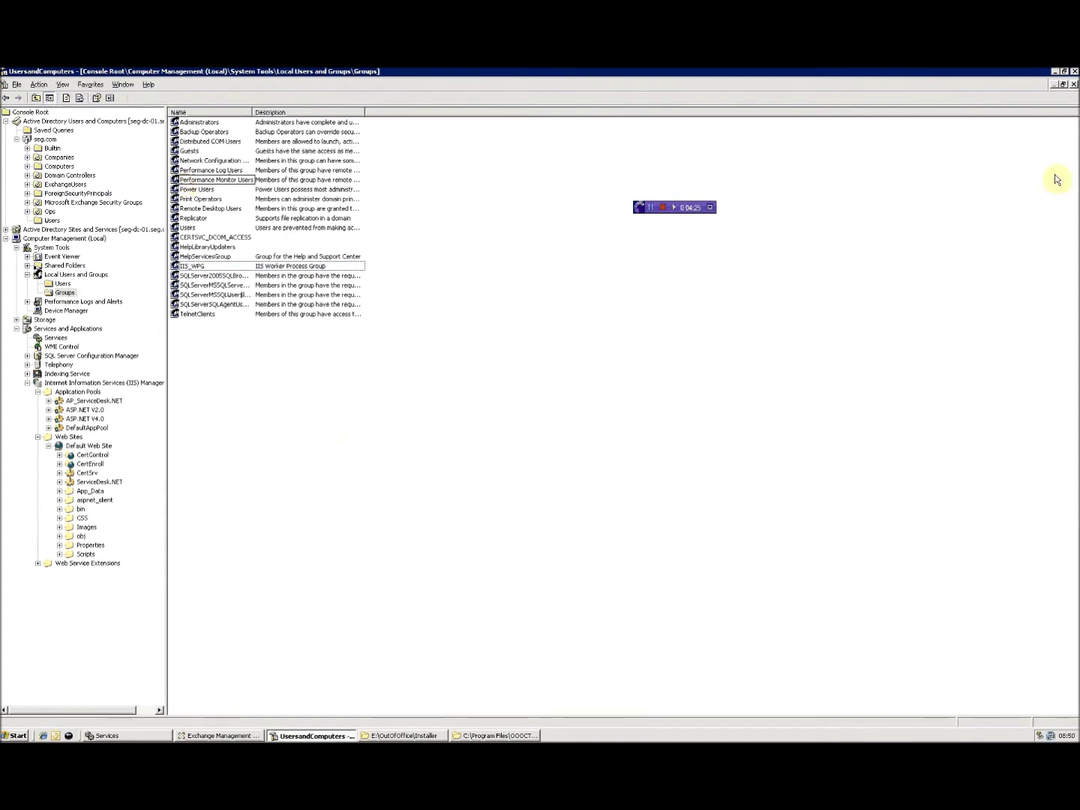
pyautogui.click(1055, 70)
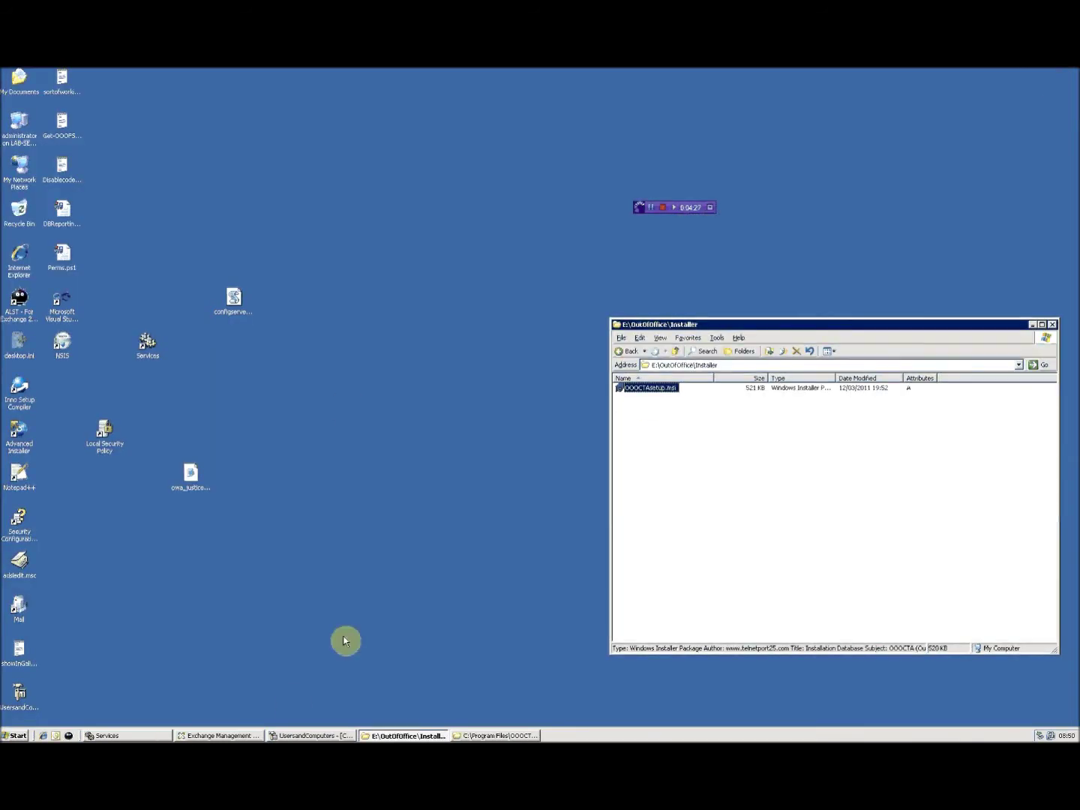
# In the Exchange Management Console, start a new user mailbox for the existing user svcOOOCTA_DOM
pyautogui.click(199, 736)
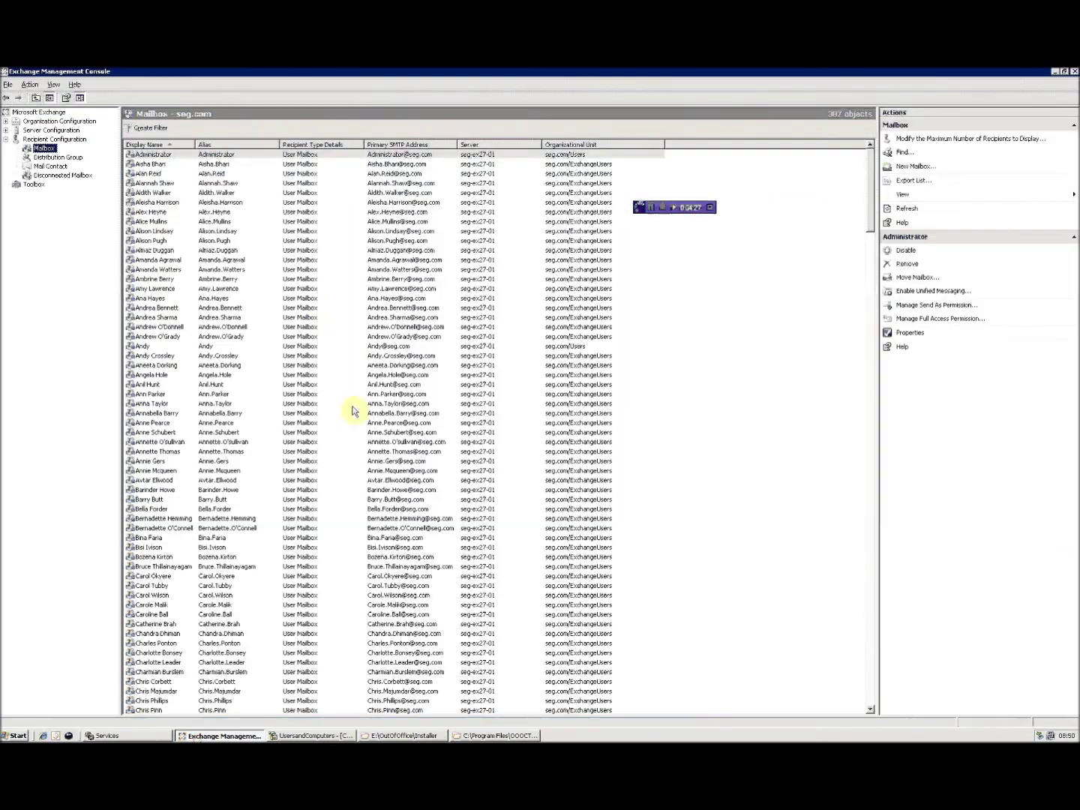
pyautogui.click(917, 166)
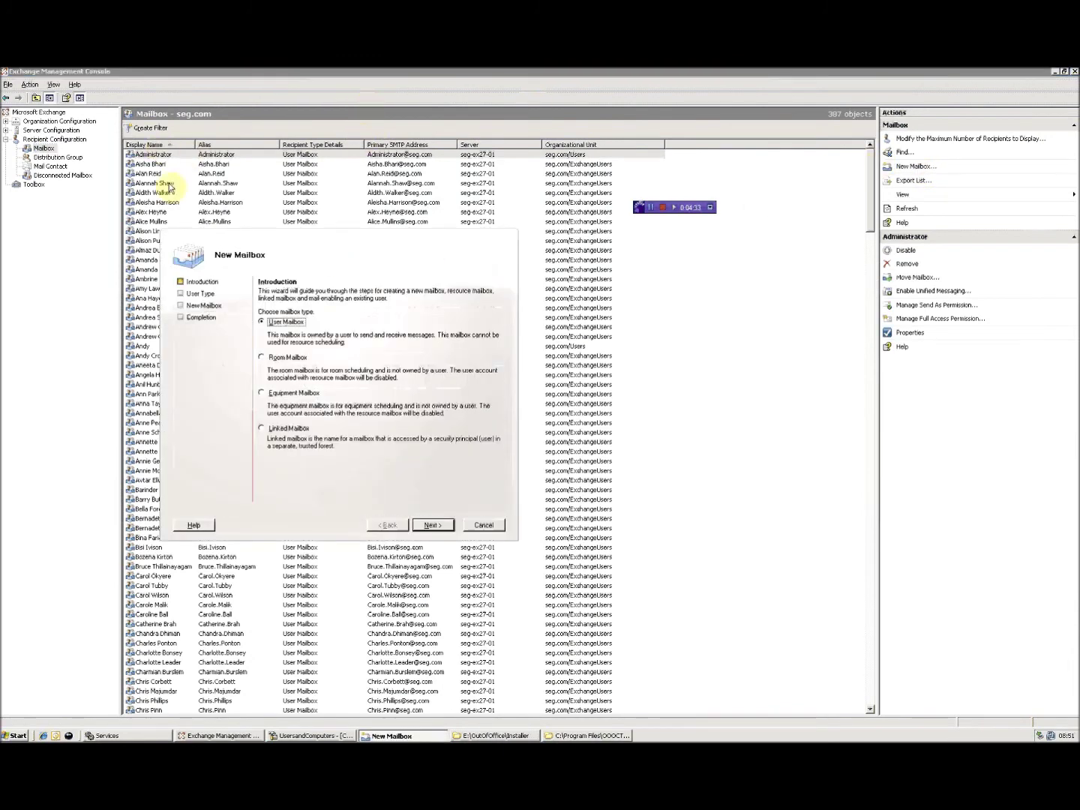
pyautogui.click(433, 525)
pyautogui.click(287, 334)
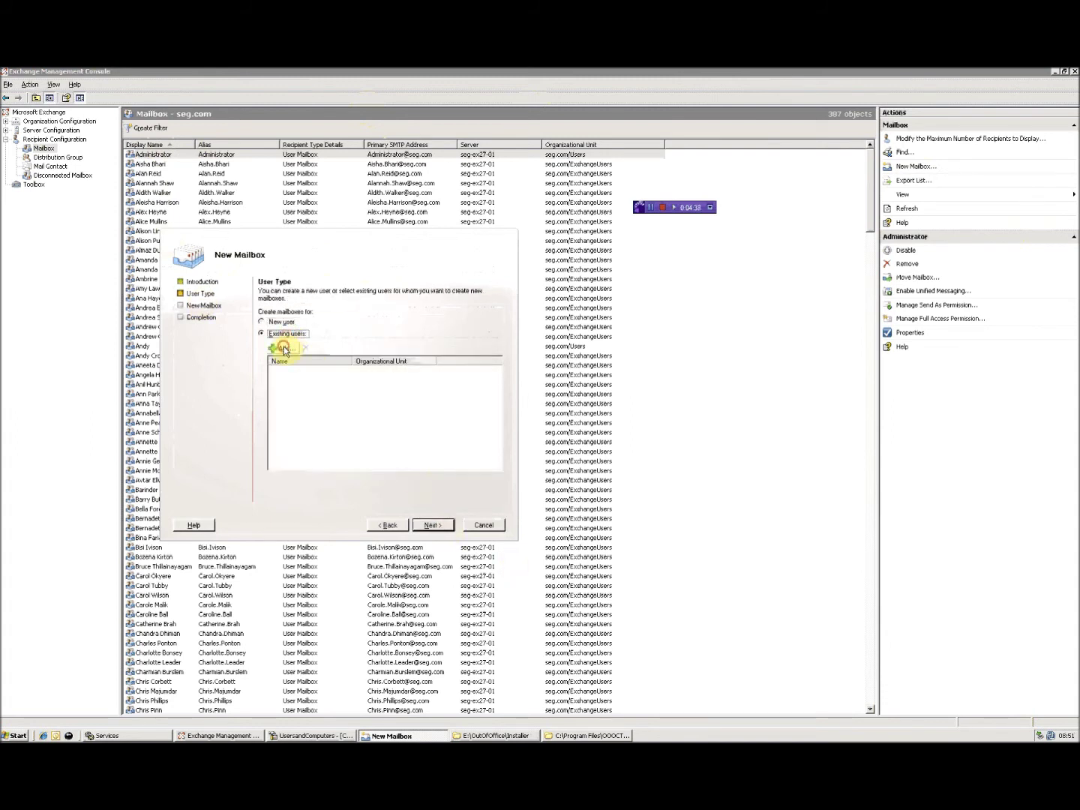
pyautogui.click(284, 350)
pyautogui.click(233, 320)
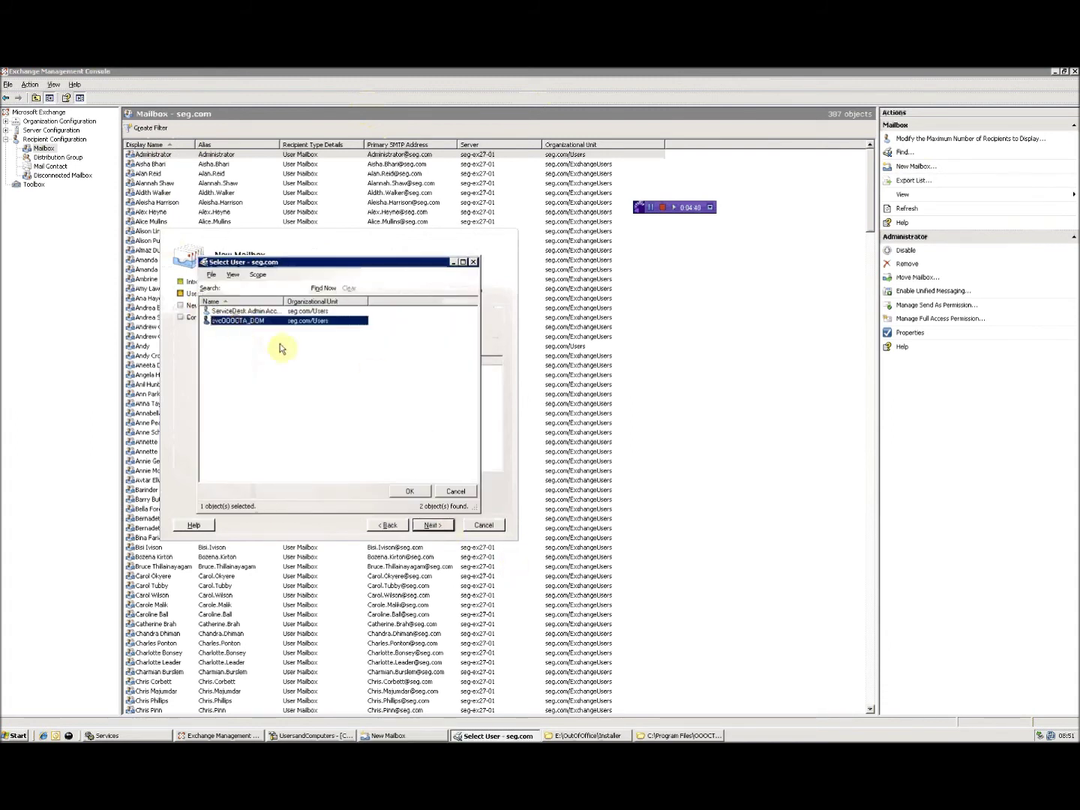
pyautogui.doubleClick(249, 322)
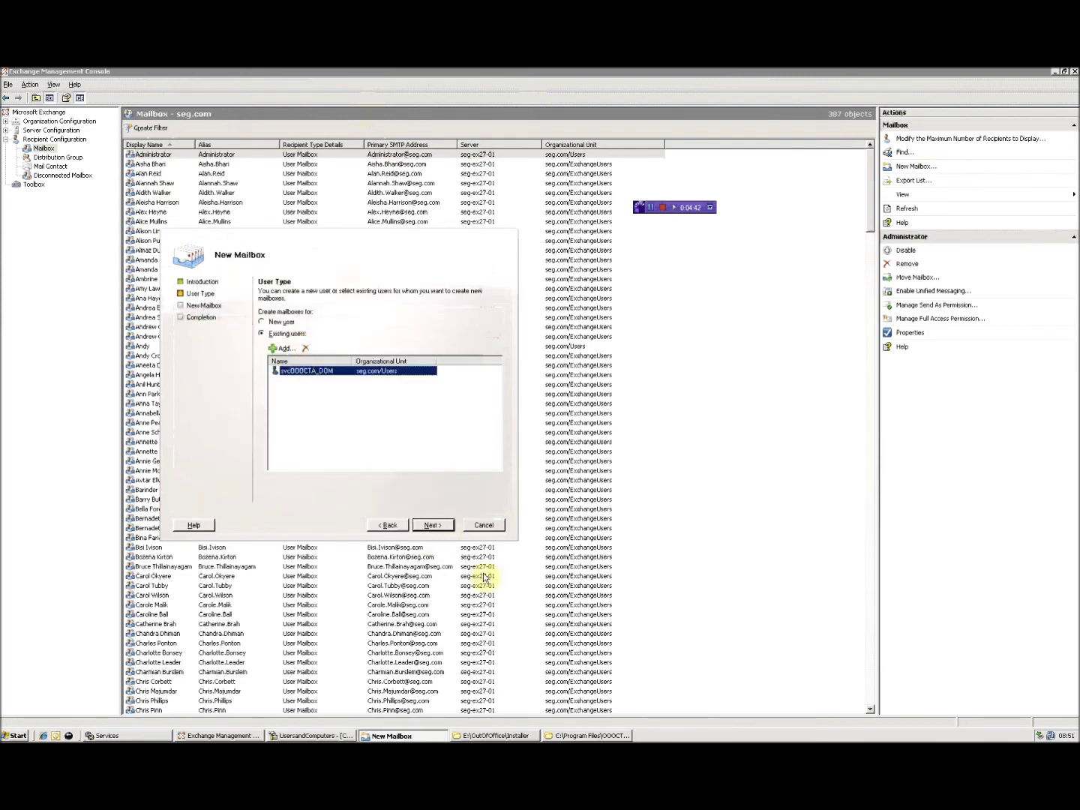
# Select Mailbox Database in First Storage Group for the svcOOOCTA_DOM mailbox, create it and finish the wizard
pyautogui.click(429, 524)
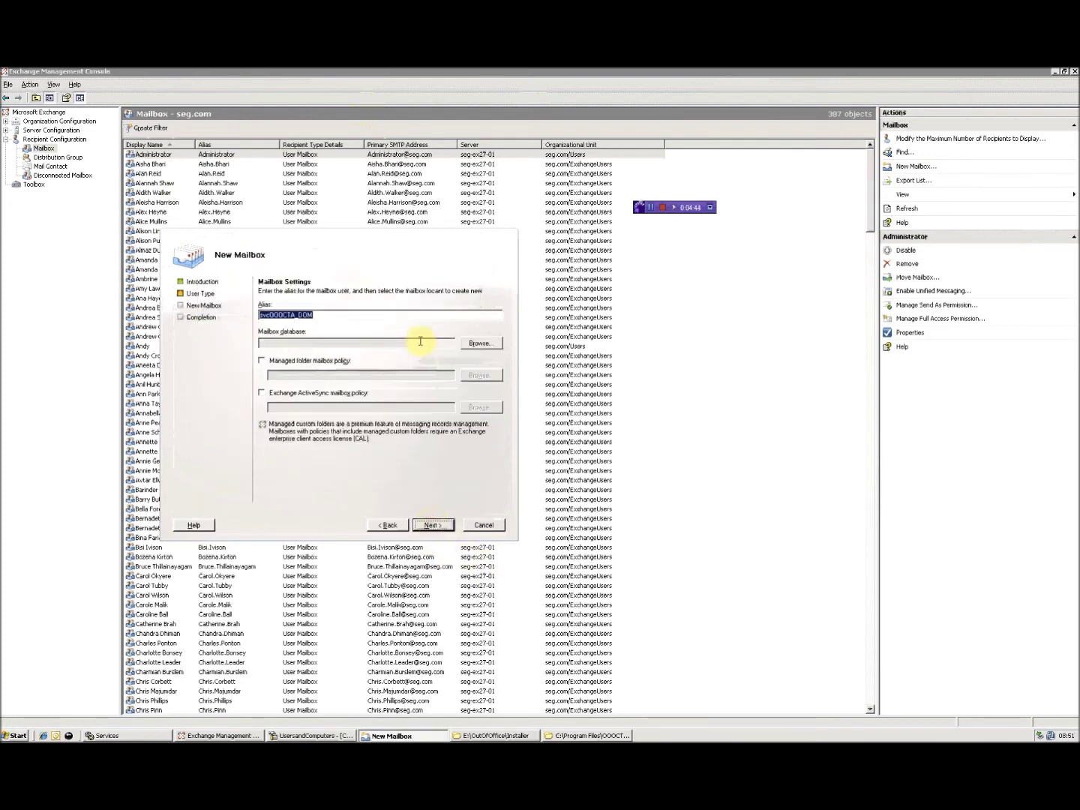
pyautogui.click(475, 345)
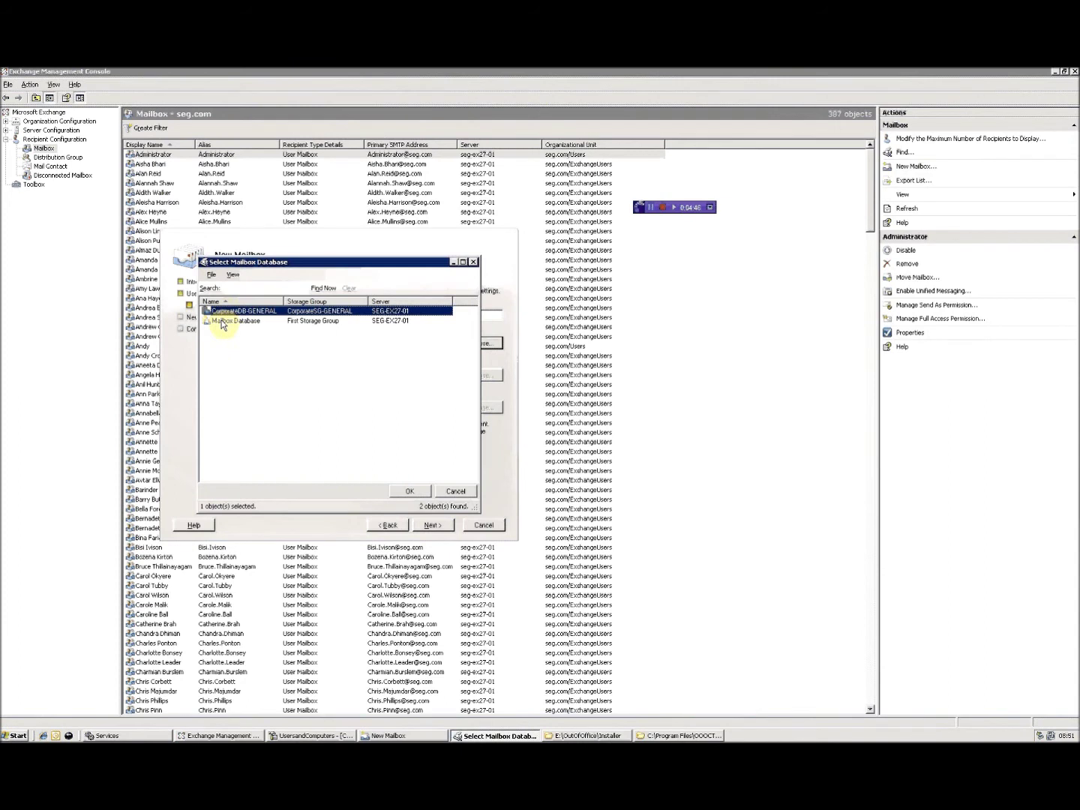
pyautogui.doubleClick(225, 310)
pyautogui.click(432, 525)
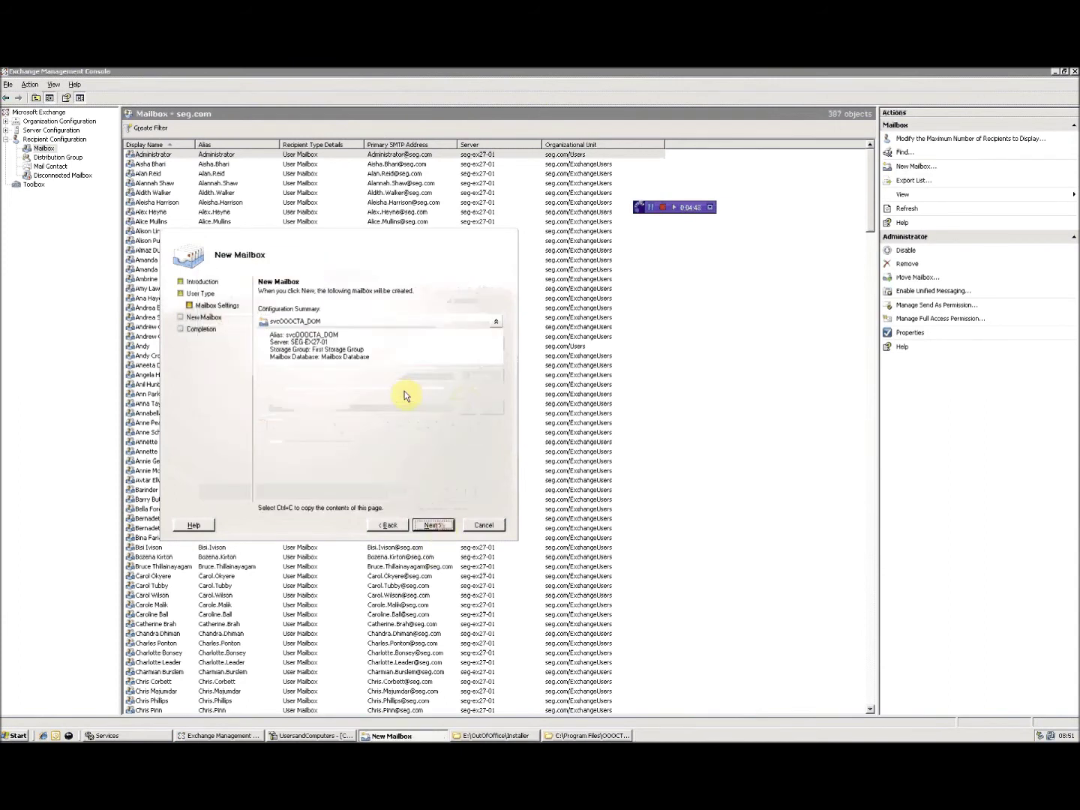
pyautogui.click(434, 524)
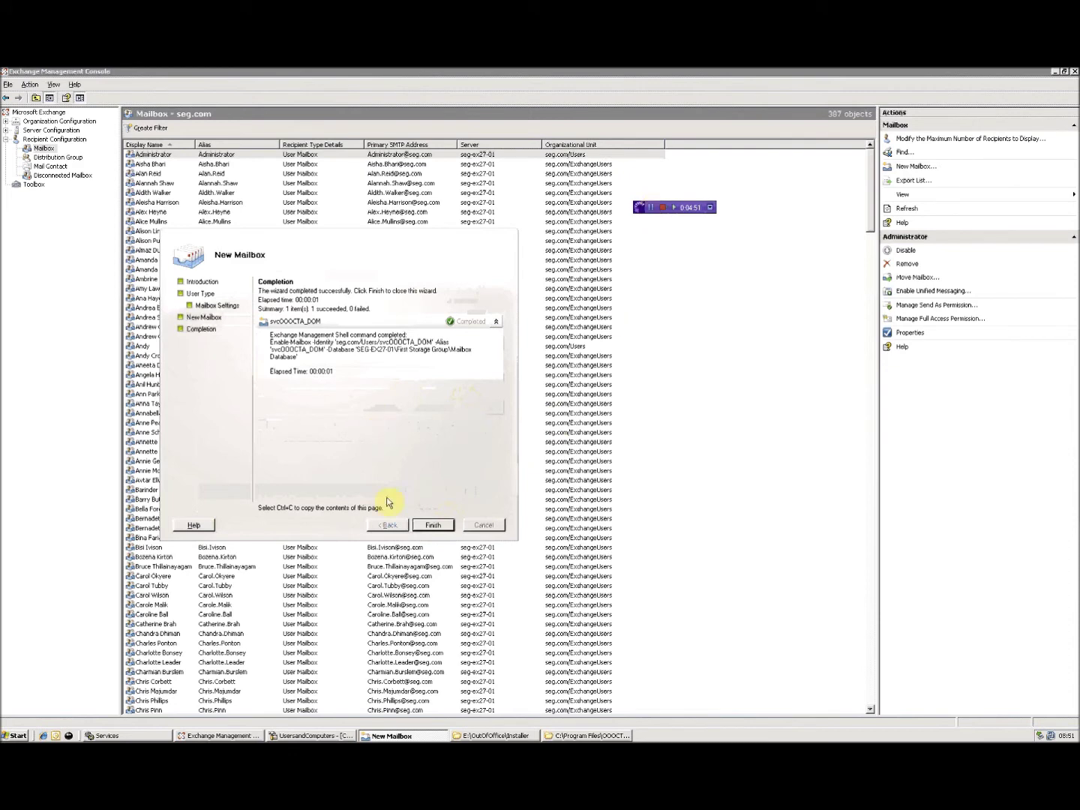
pyautogui.click(437, 526)
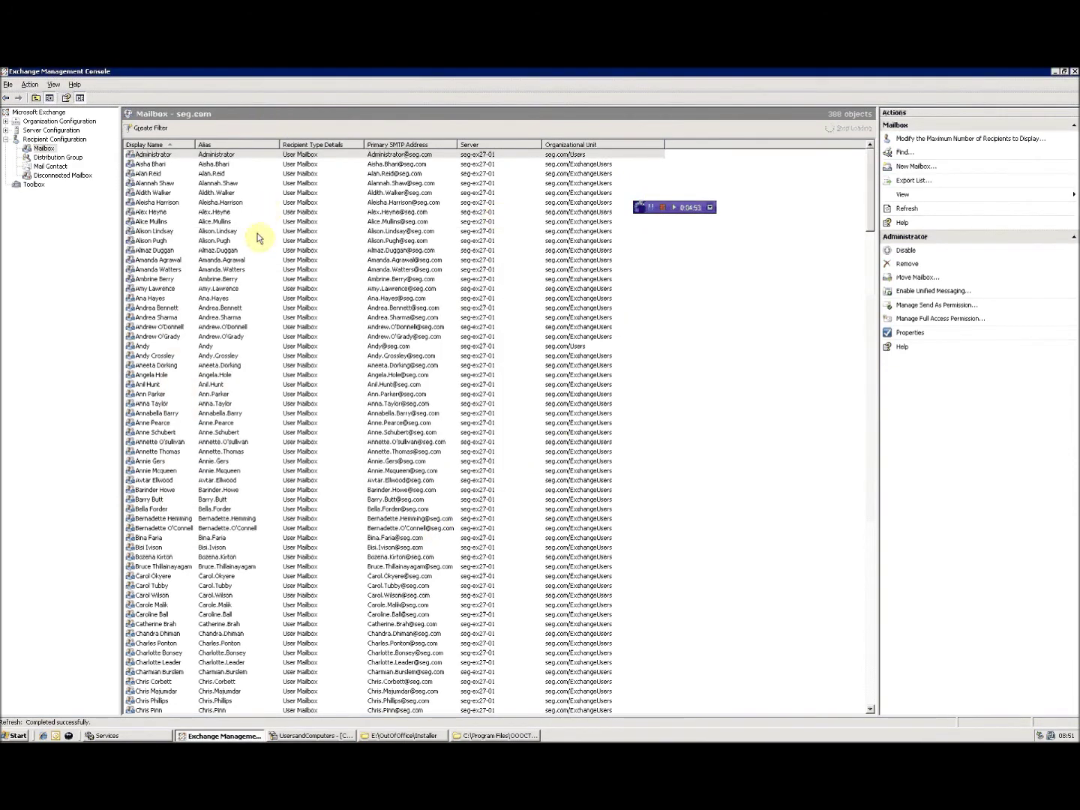
# Start adding an Exchange administrator at the Organization Configuration level and browse for the user or group to delegate
pyautogui.click(60, 122)
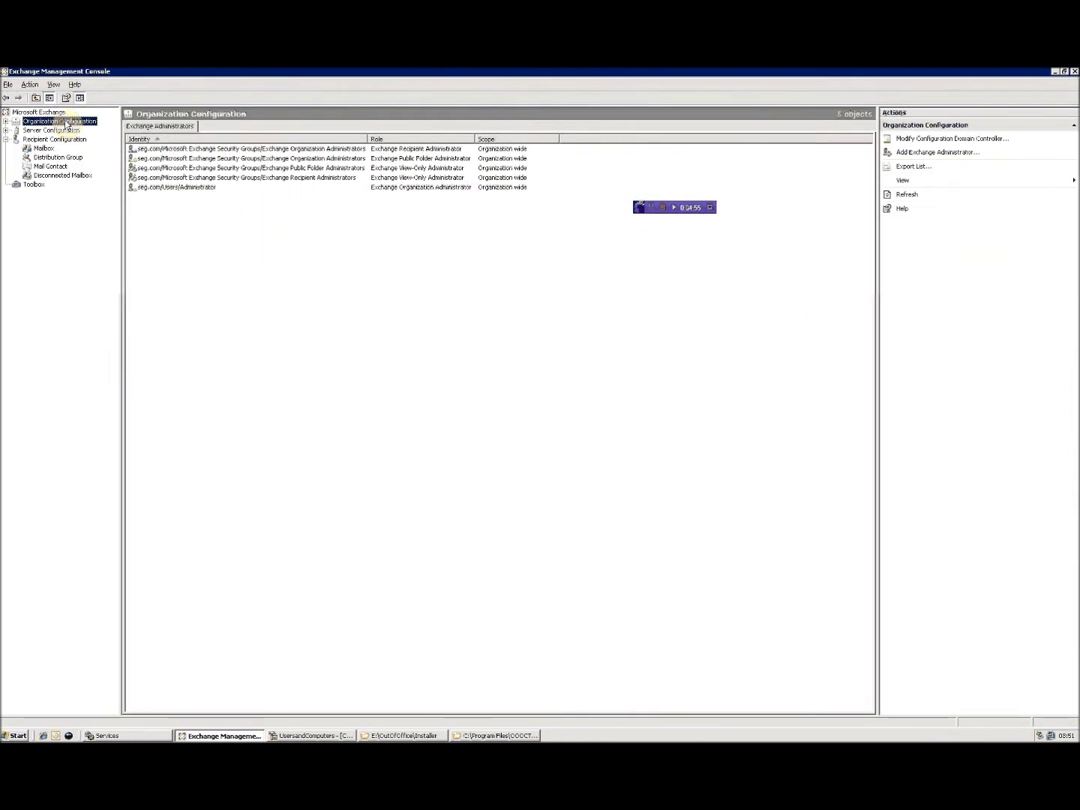
pyautogui.rightClick(235, 251)
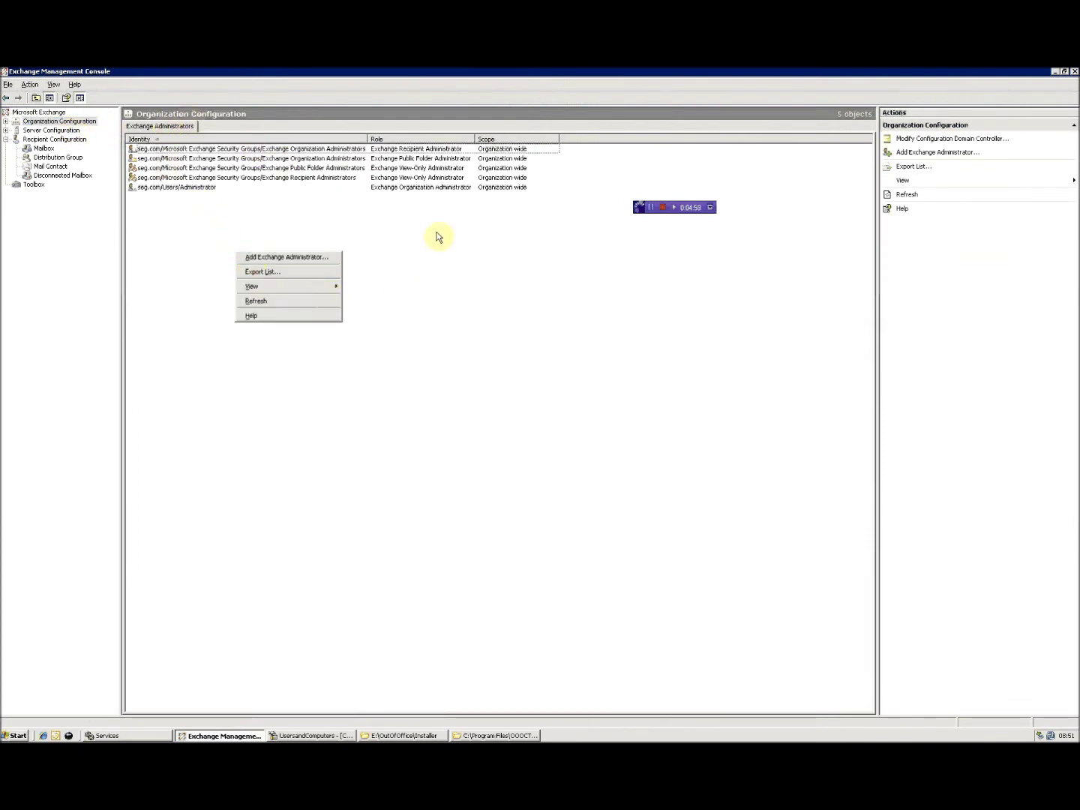
pyautogui.click(217, 221)
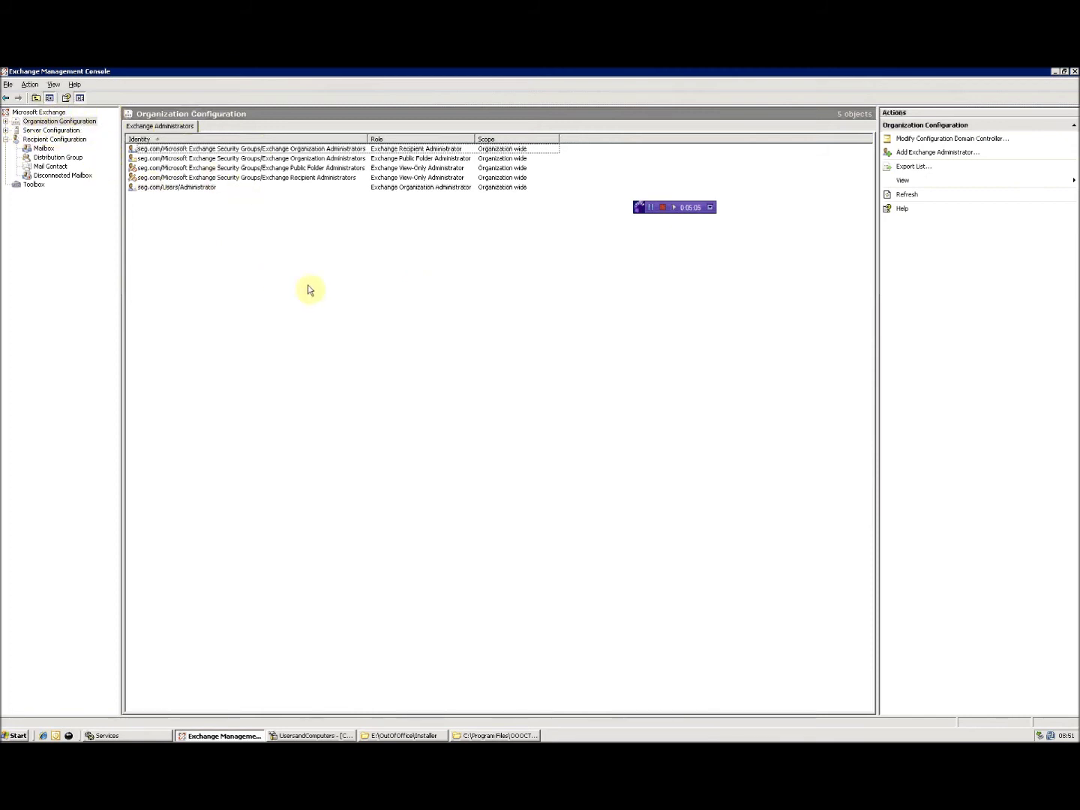
pyautogui.rightClick(367, 303)
pyautogui.click(401, 311)
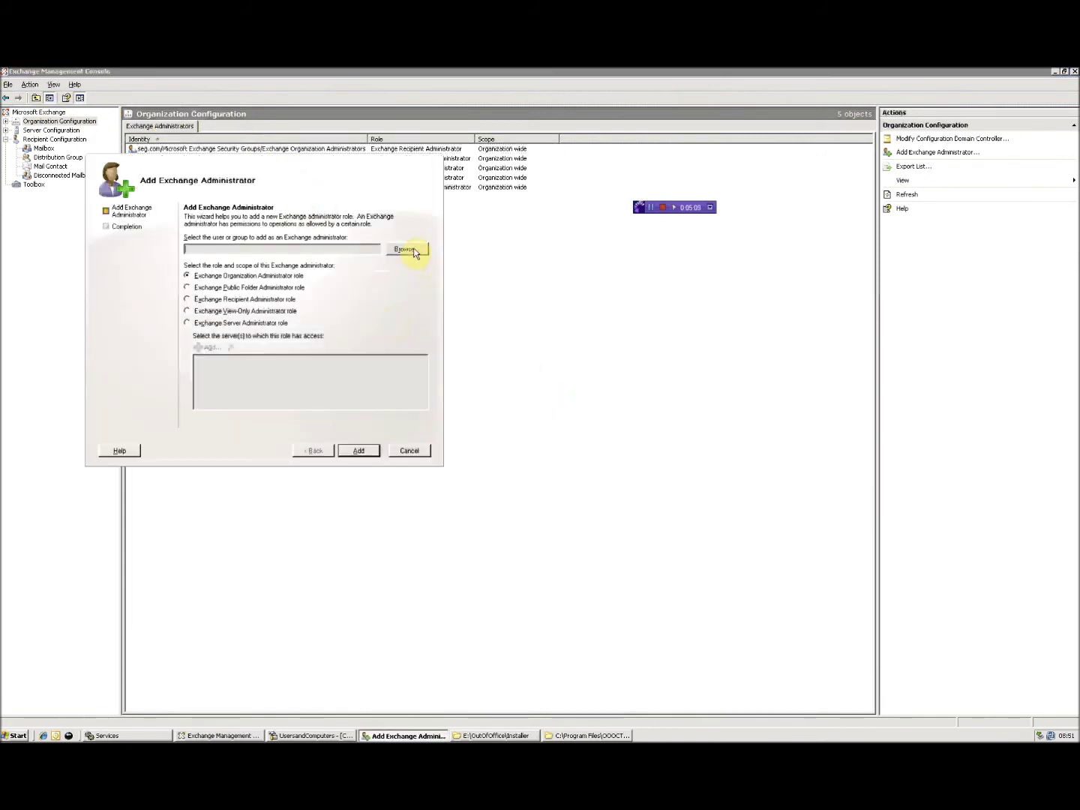
pyautogui.click(405, 250)
# Limit the recipient picker scope to the seg.com Users organizational unit
pyautogui.click(184, 201)
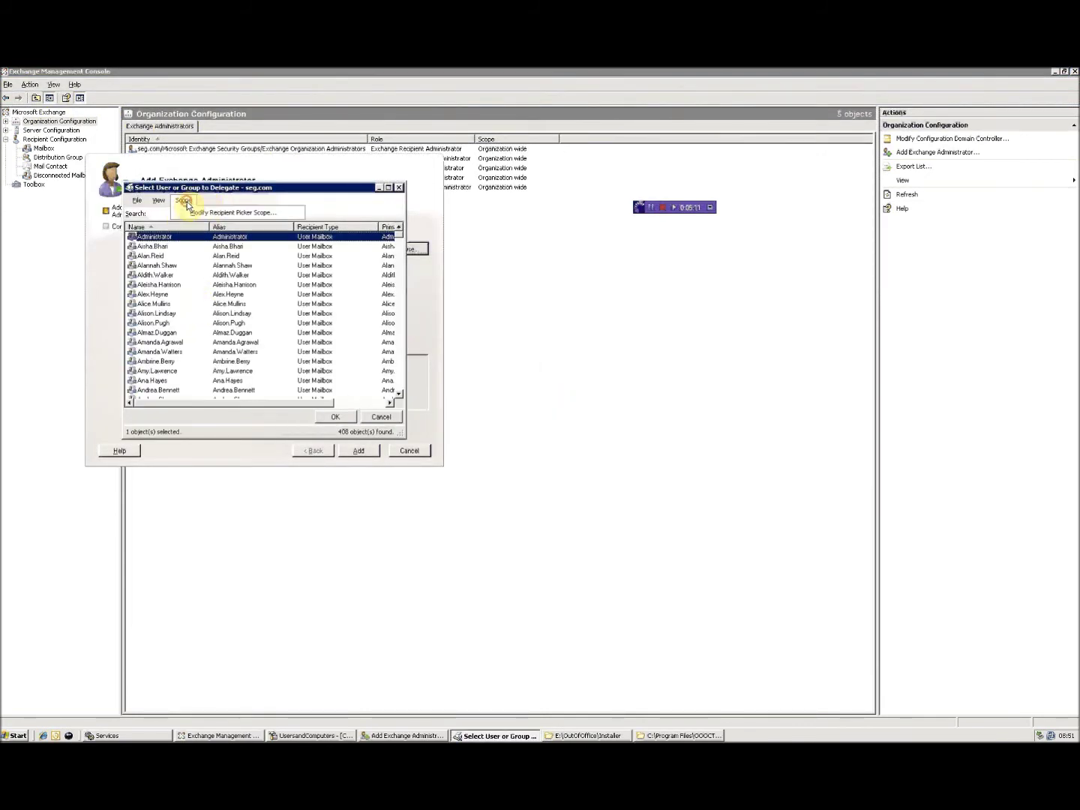
pyautogui.click(210, 212)
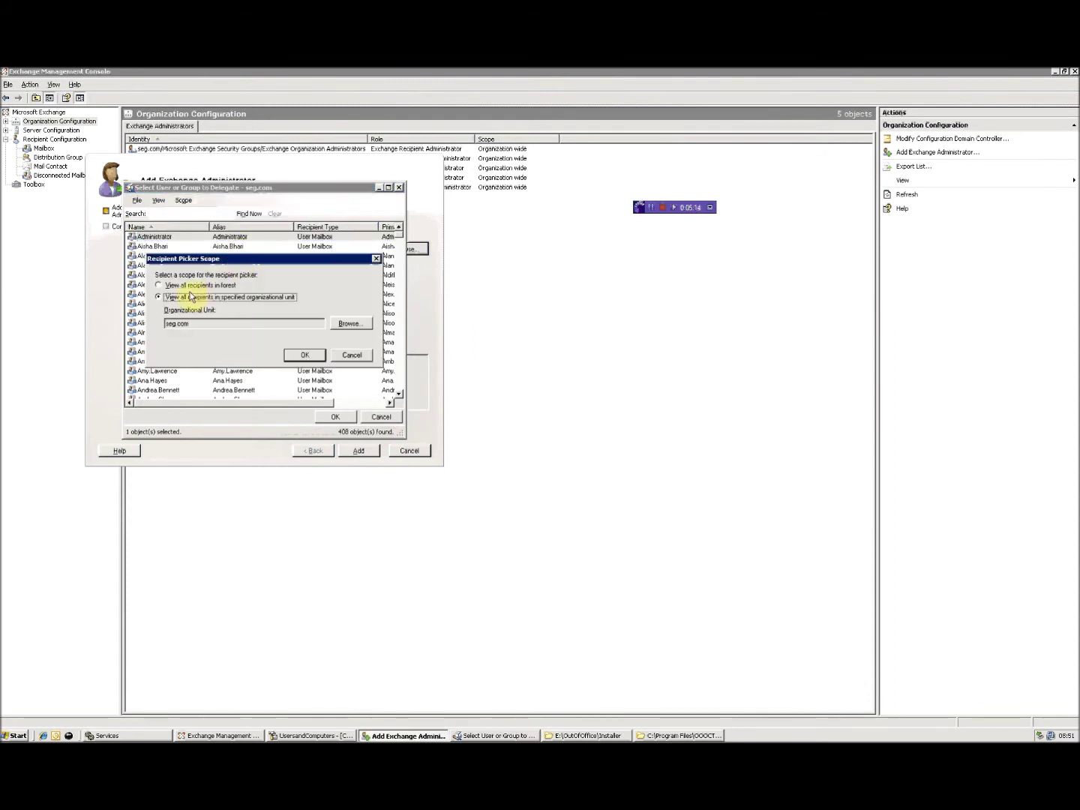
pyautogui.click(348, 323)
pyautogui.click(170, 257)
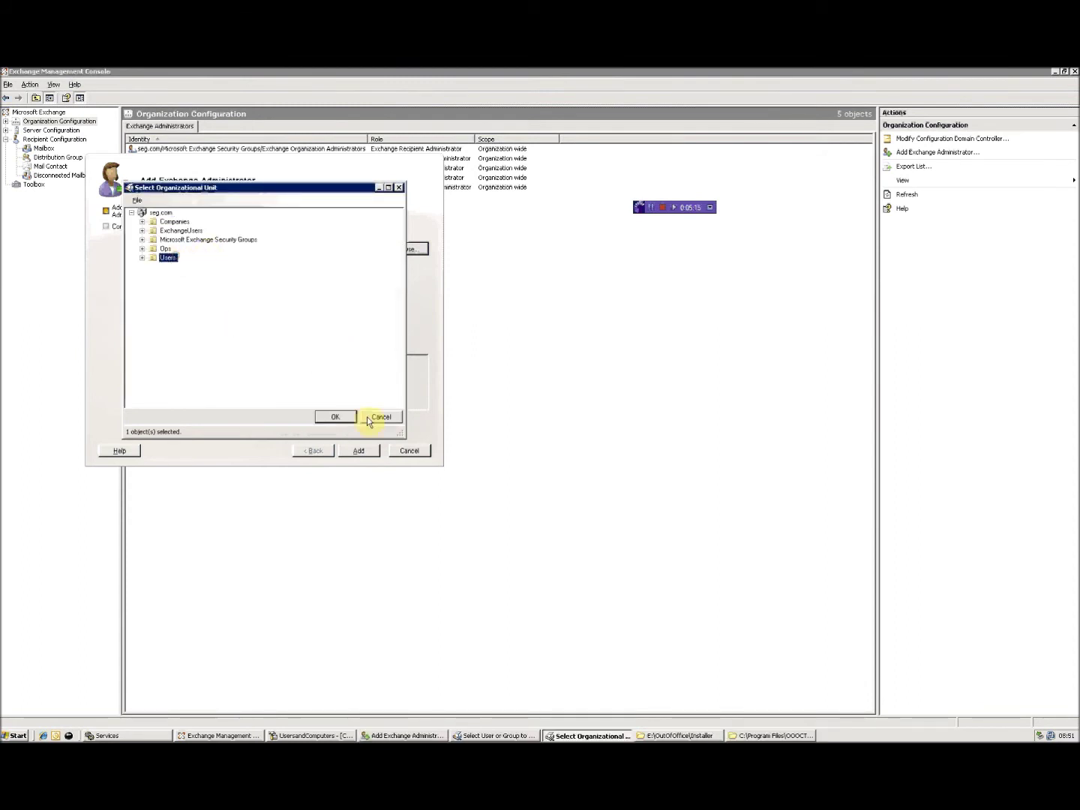
pyautogui.click(334, 415)
pyautogui.click(315, 357)
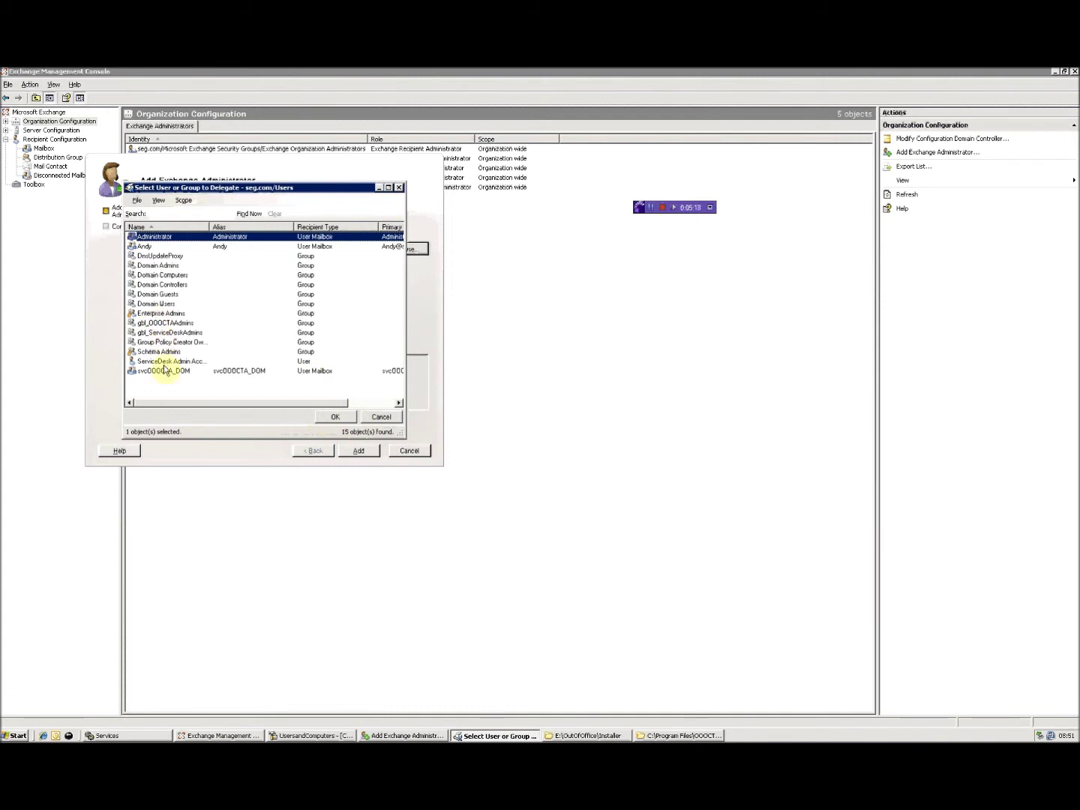
# Add svcOOOCTA_DOM as an Exchange administrator with the Exchange Organization Administrator role and finish the wizard
pyautogui.click(165, 370)
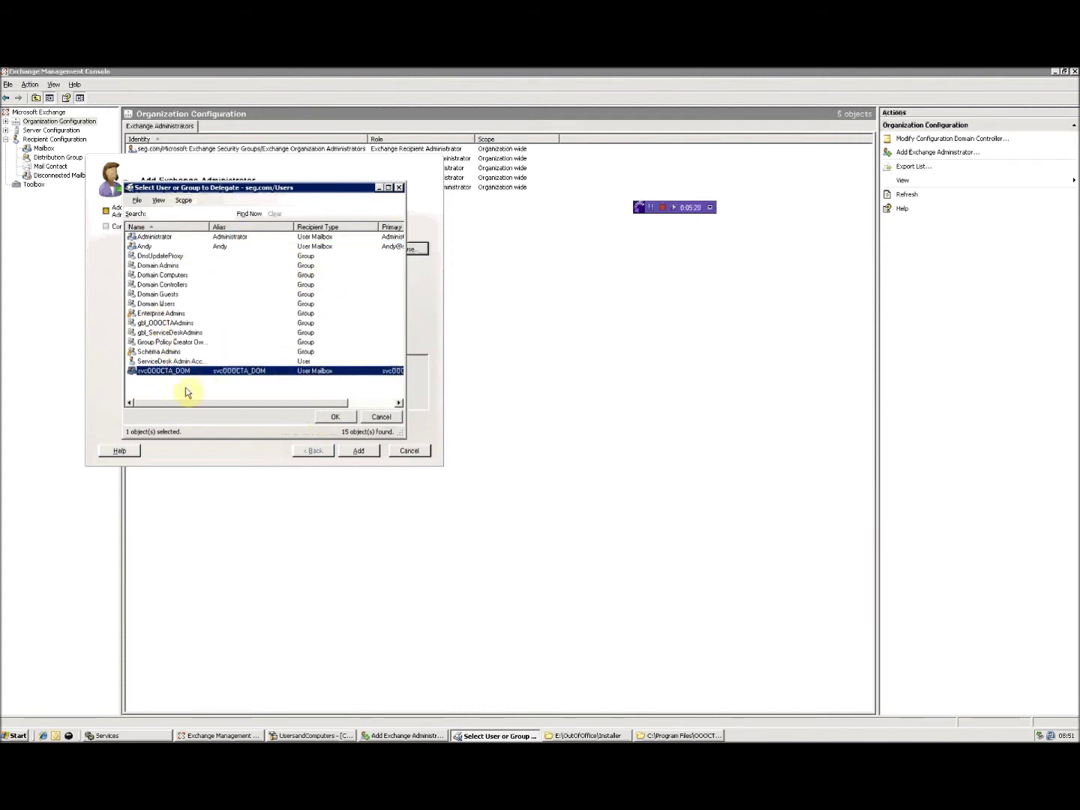
pyautogui.click(341, 416)
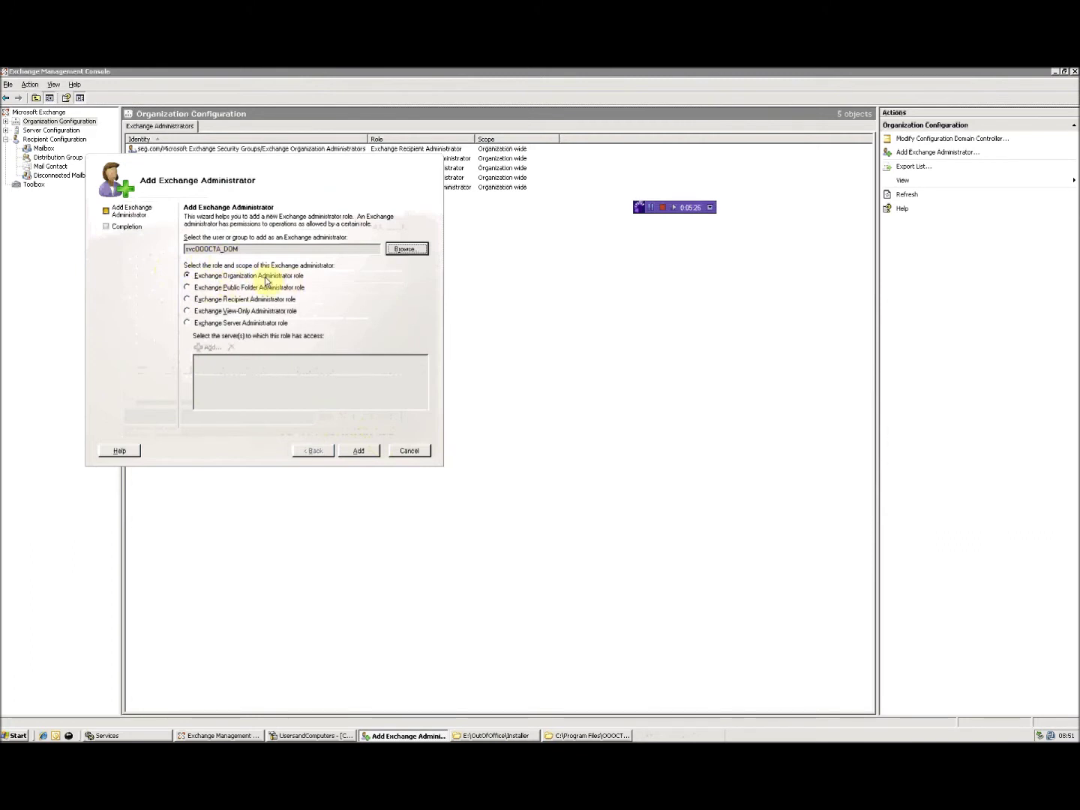
pyautogui.click(360, 452)
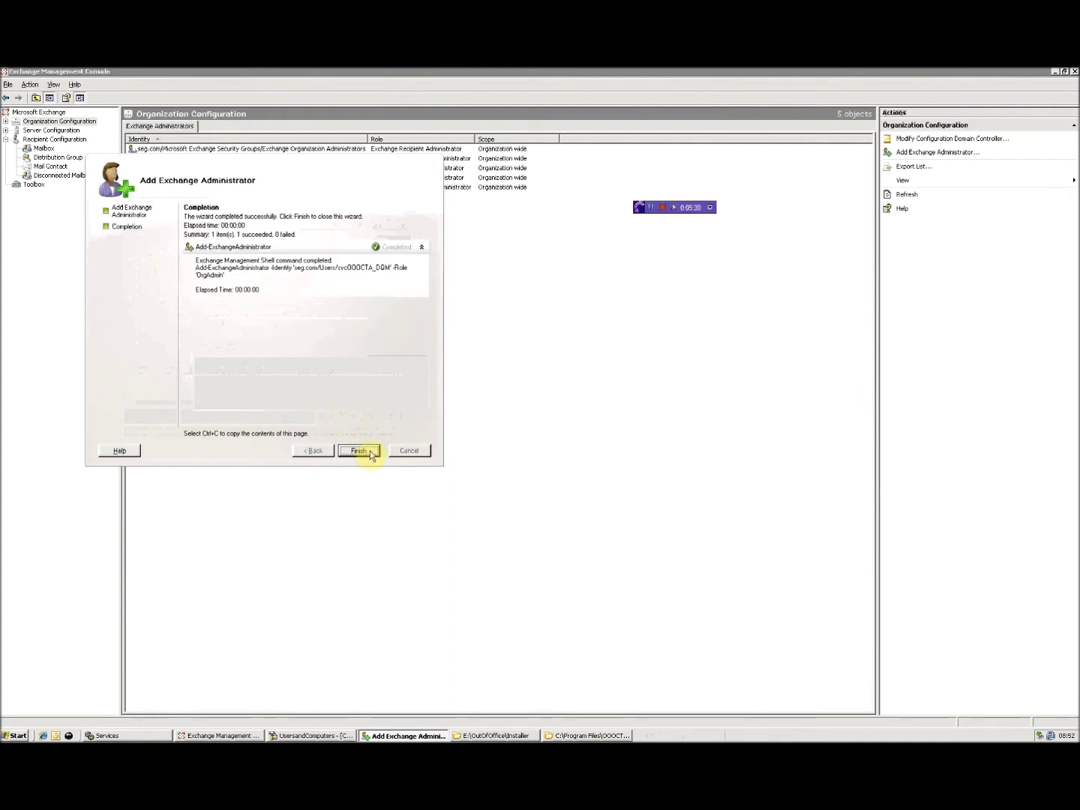
pyautogui.click(361, 450)
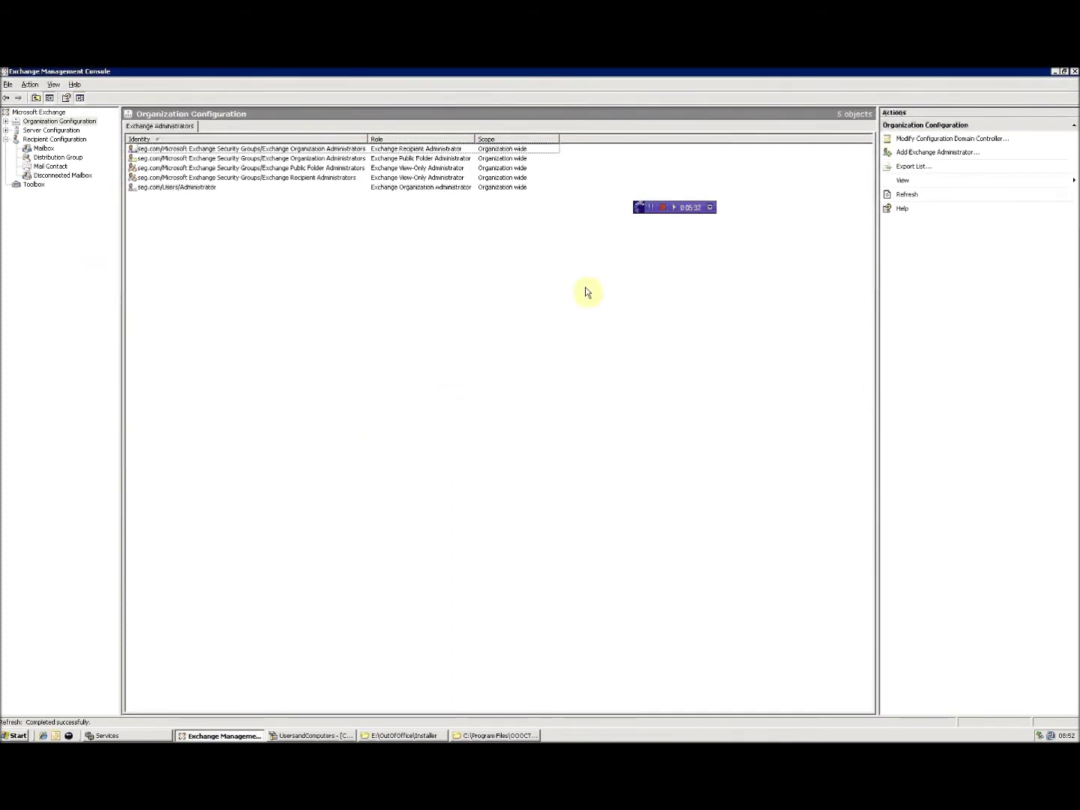
# Refresh the Exchange administrators list to check for the svcOOOCTA_DOM entry, and minimize the console
pyautogui.rightClick(299, 264)
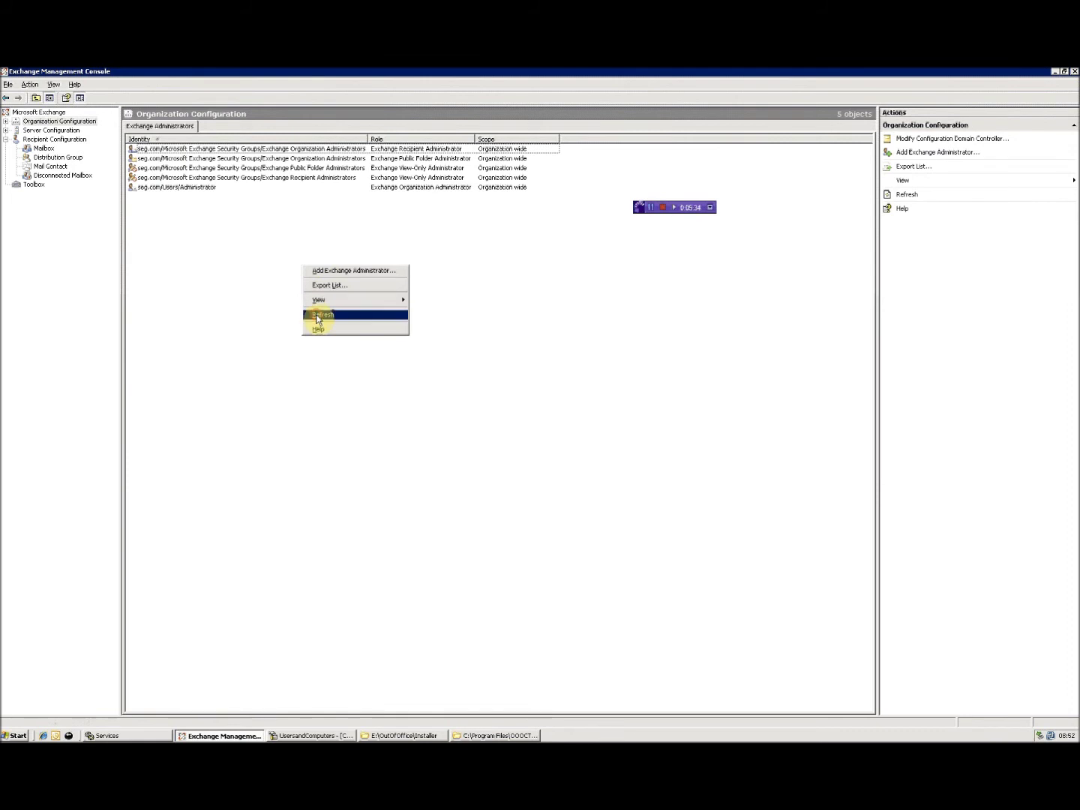
pyautogui.click(317, 318)
pyautogui.rightClick(435, 282)
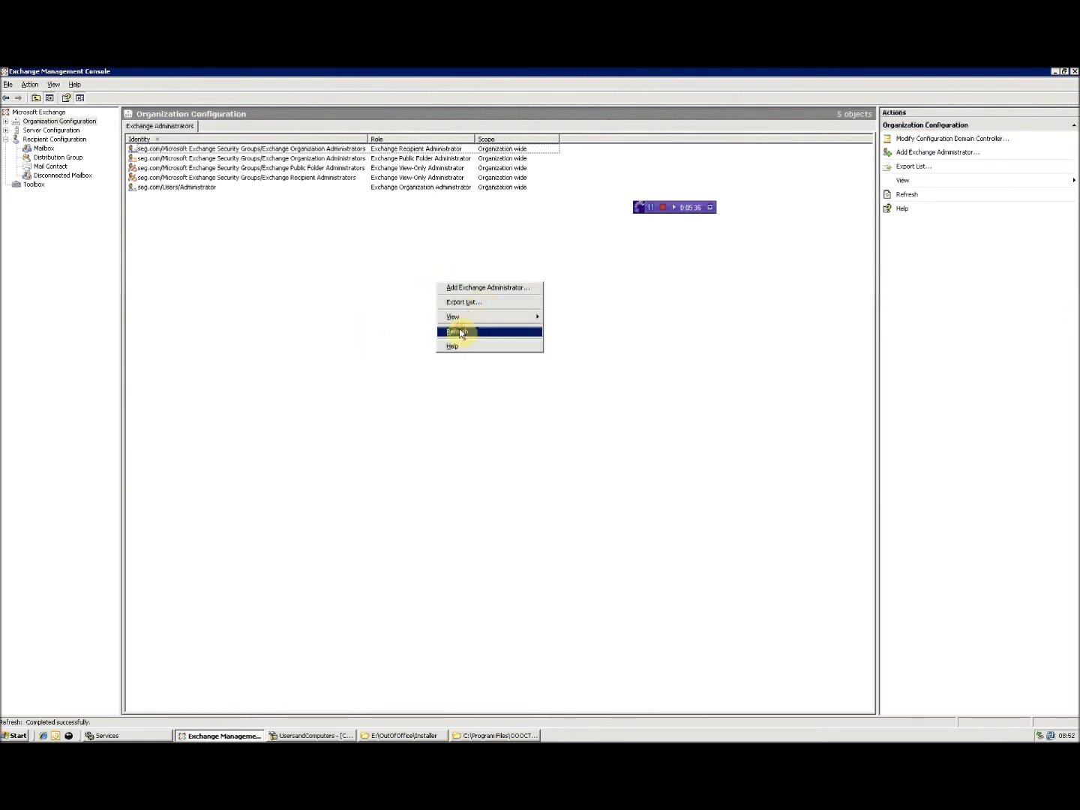
pyautogui.click(461, 330)
pyautogui.rightClick(504, 268)
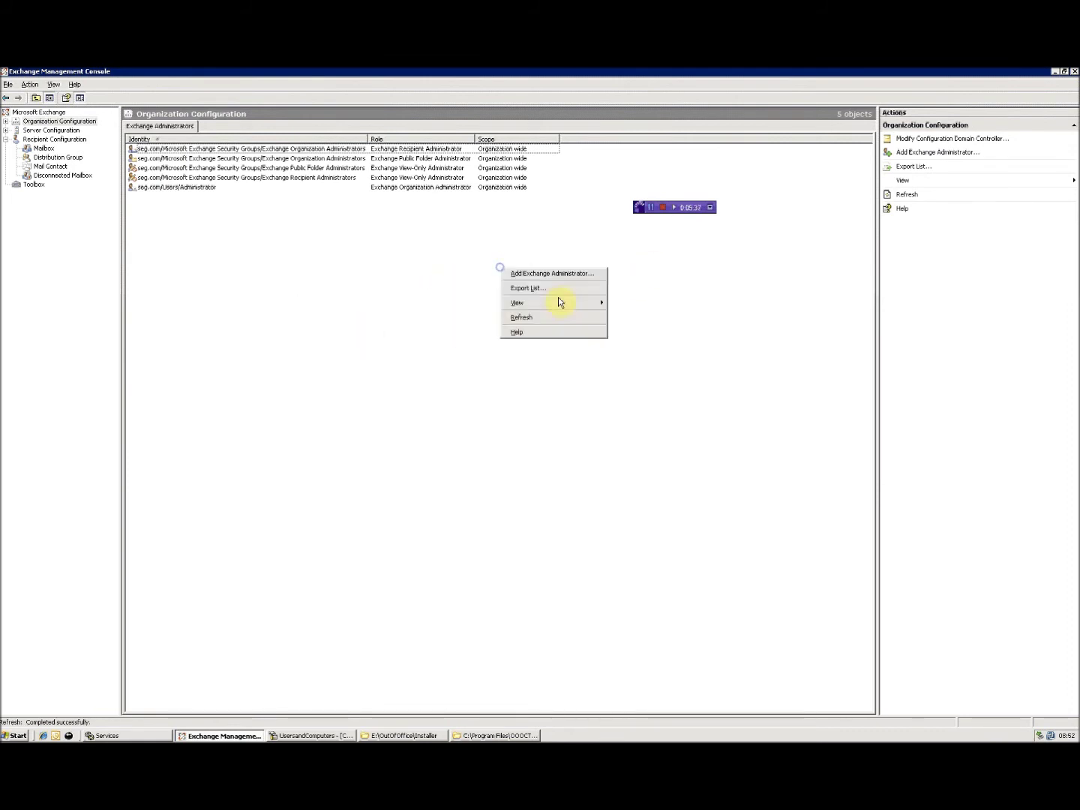
pyautogui.click(513, 314)
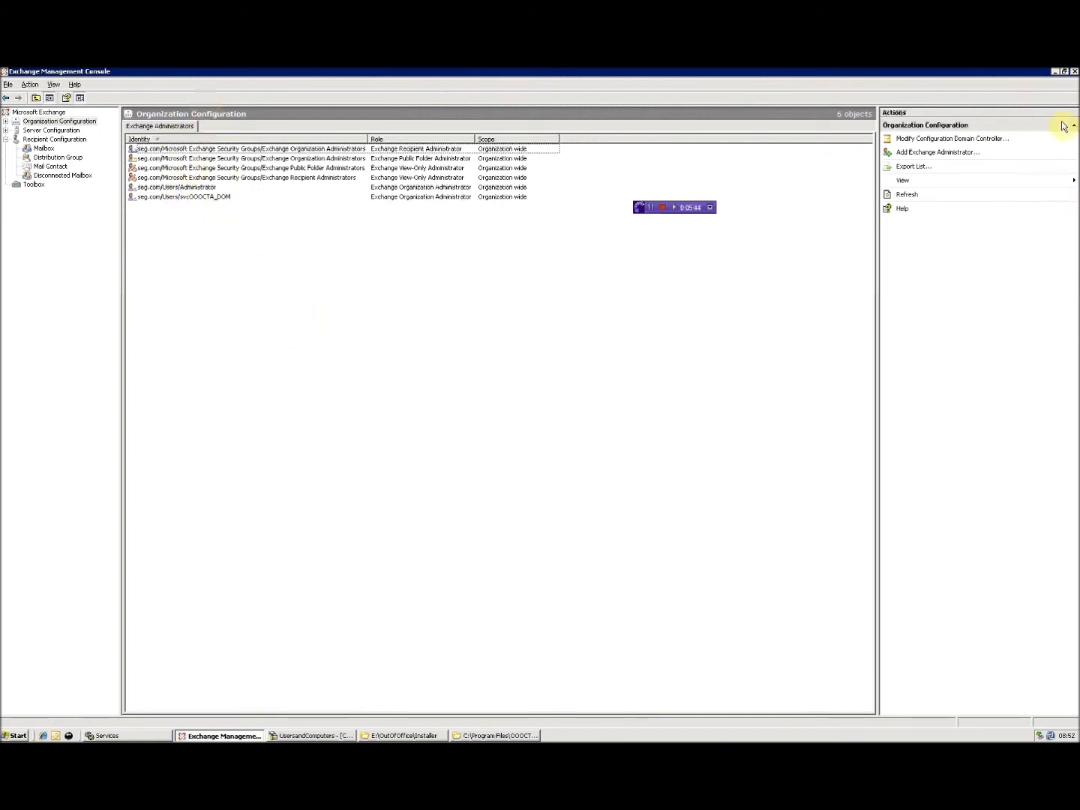
pyautogui.click(1055, 72)
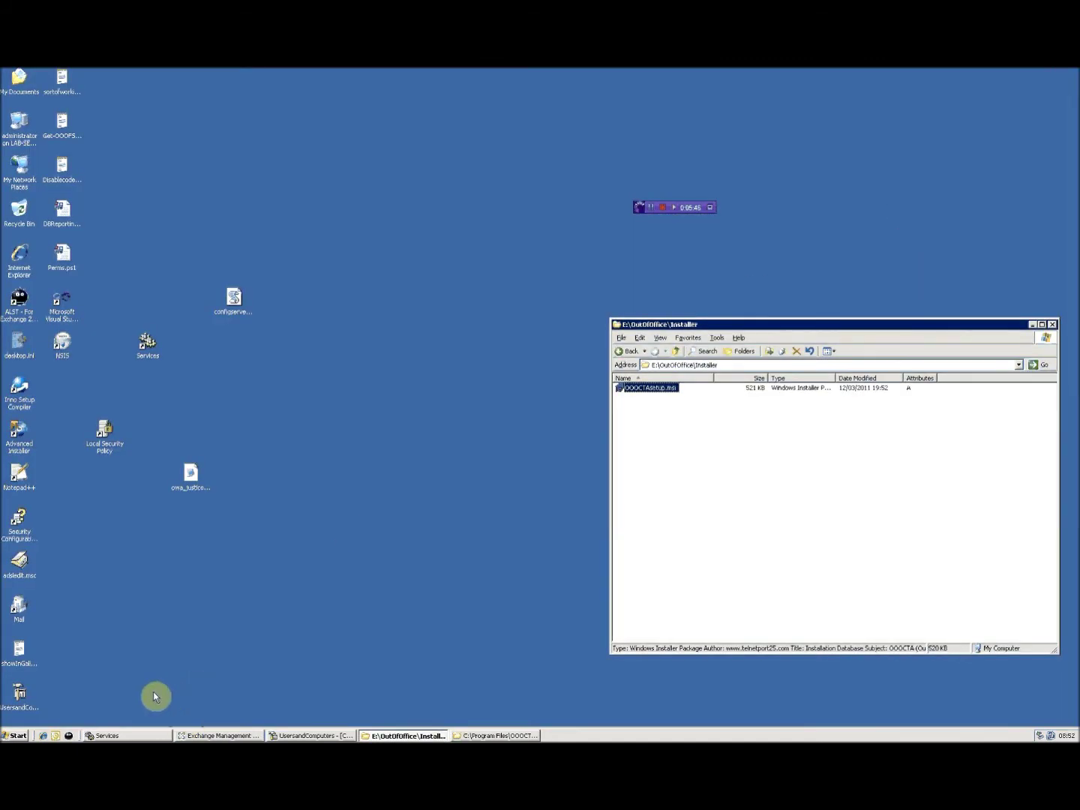
# Switch to Services, refresh the service list and open the log-on settings of the OOOCTA Command Processor service
pyautogui.click(118, 736)
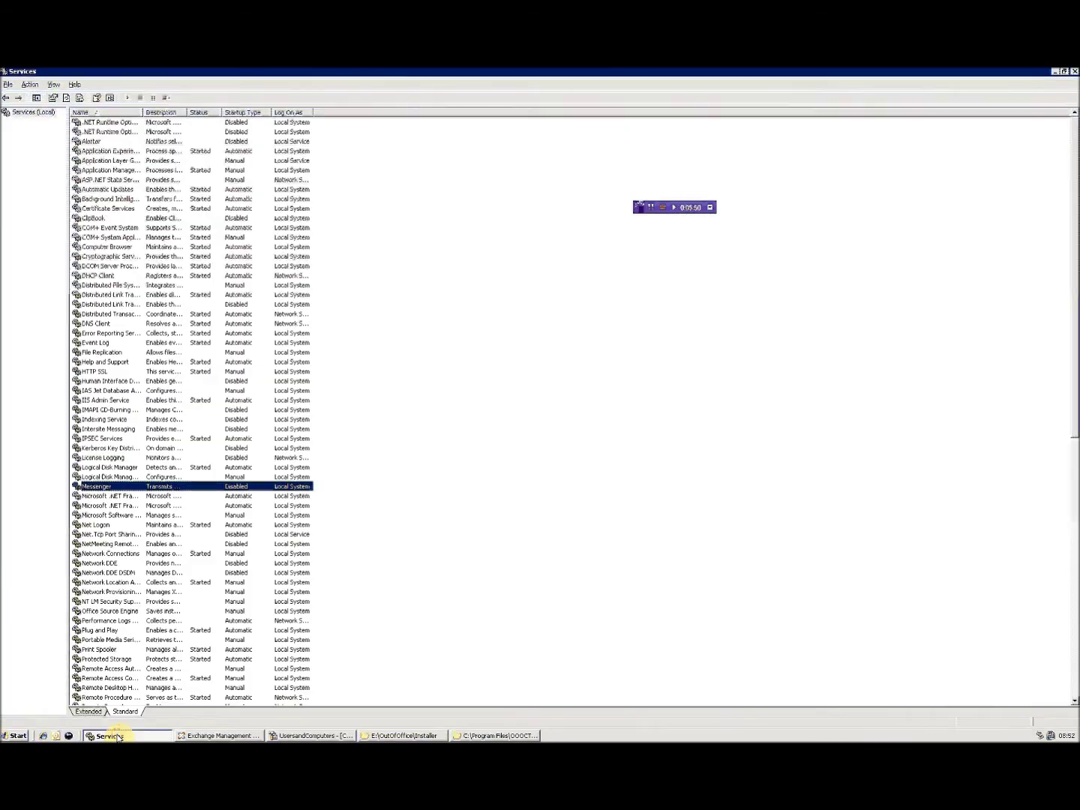
pyautogui.rightClick(520, 406)
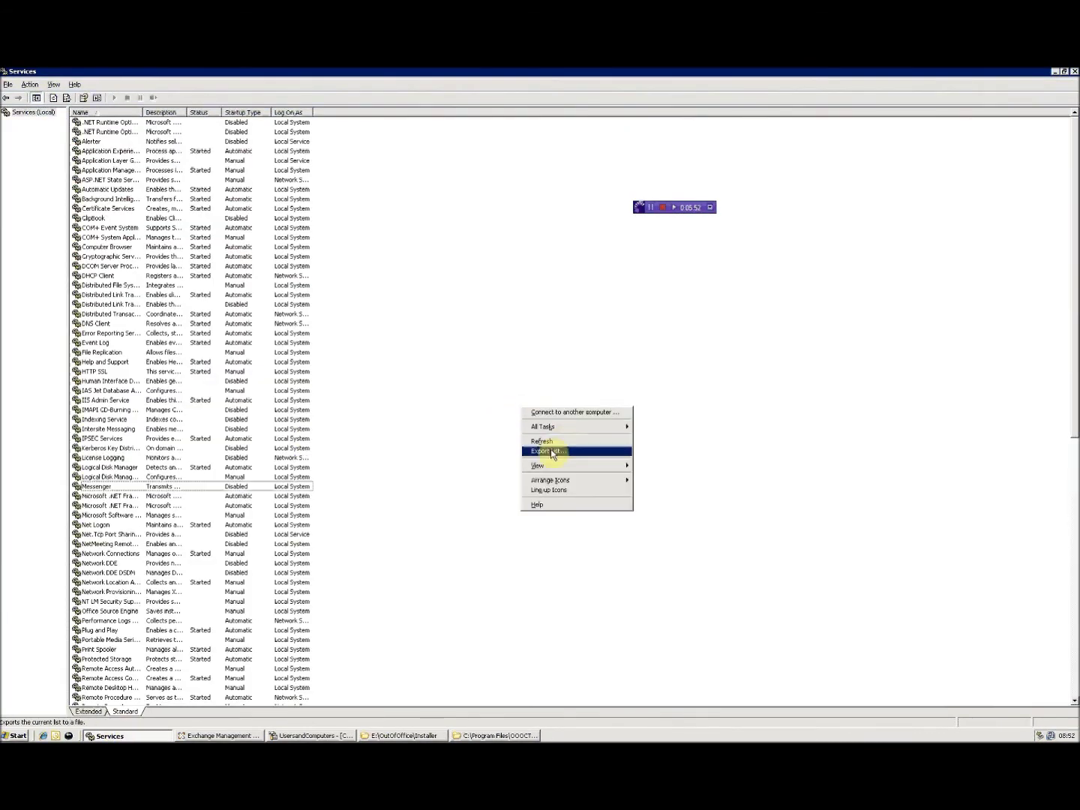
pyautogui.click(561, 442)
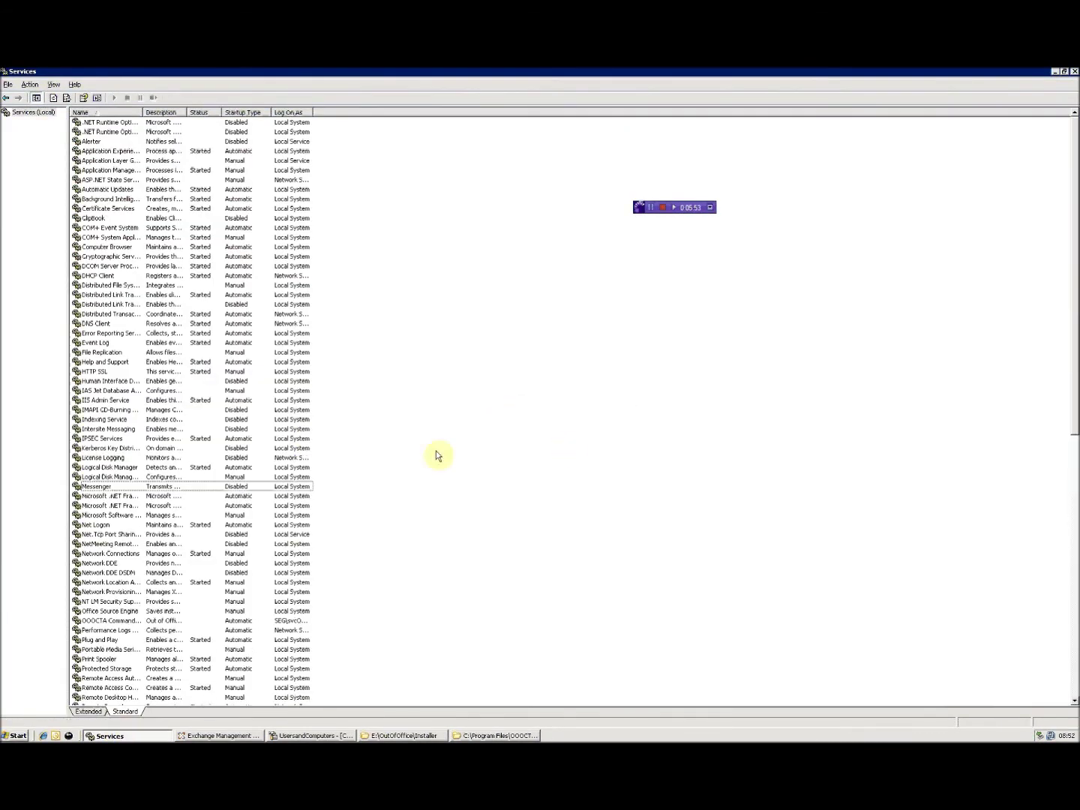
pyautogui.click(104, 621)
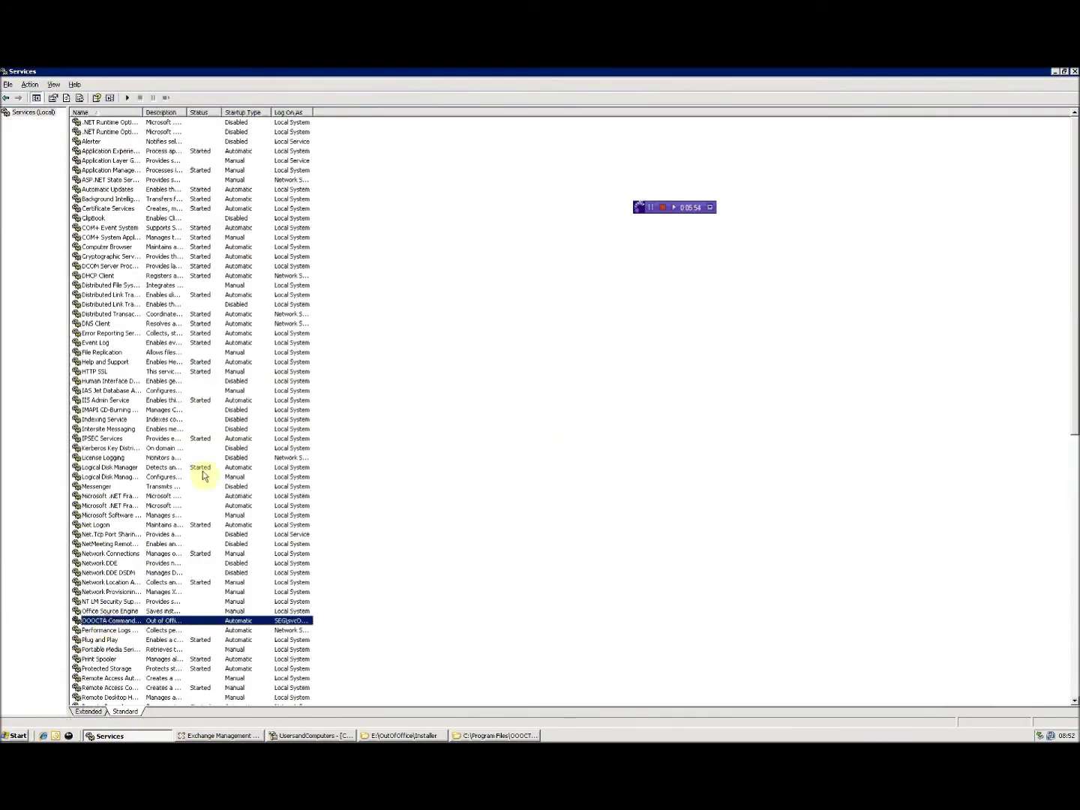
pyautogui.doubleClick(142, 112)
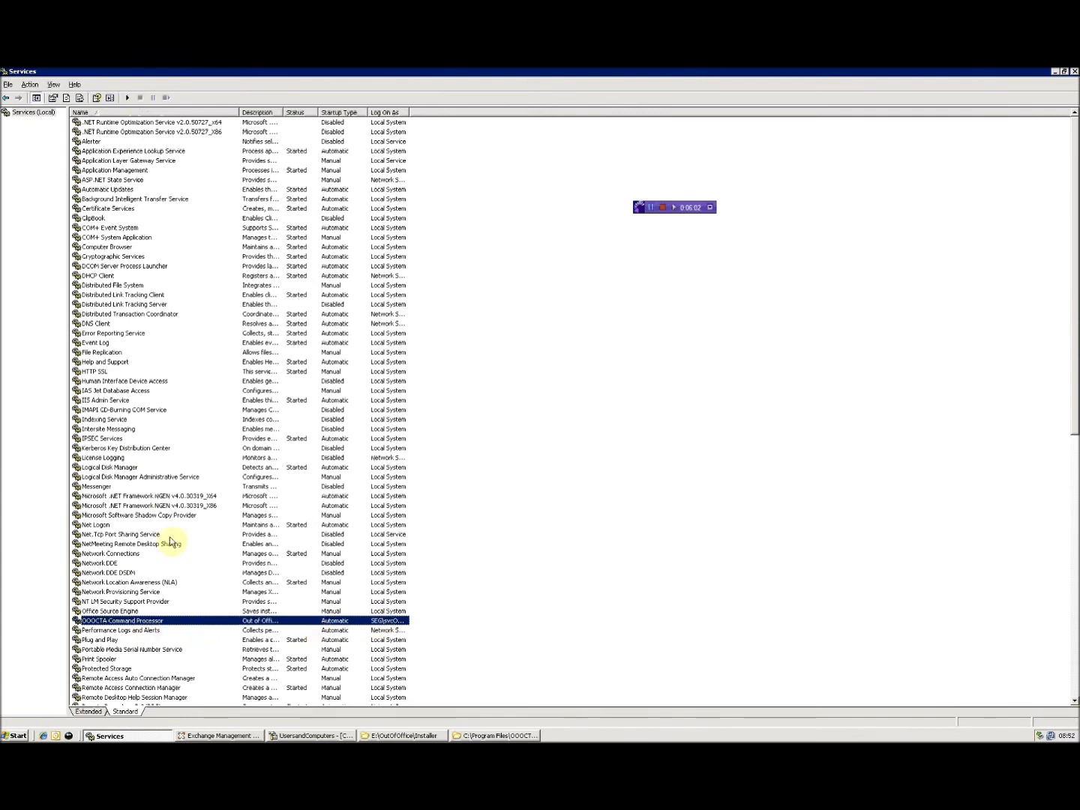
pyautogui.doubleClick(146, 620)
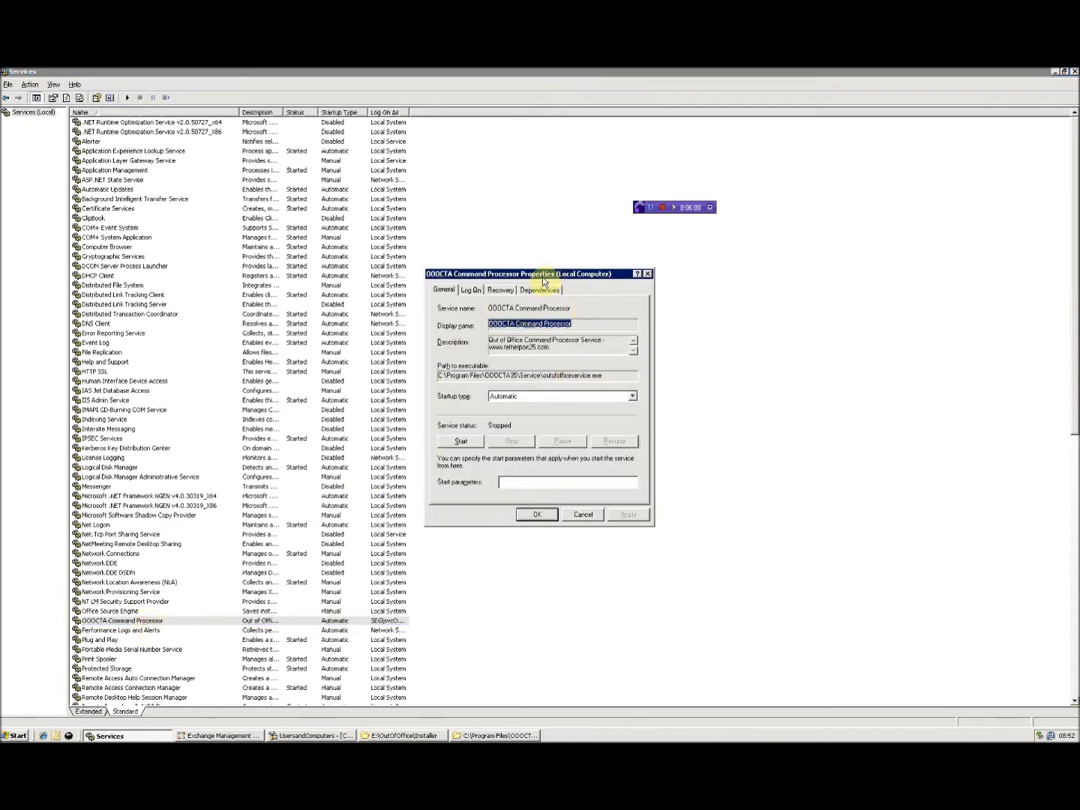
pyautogui.click(471, 289)
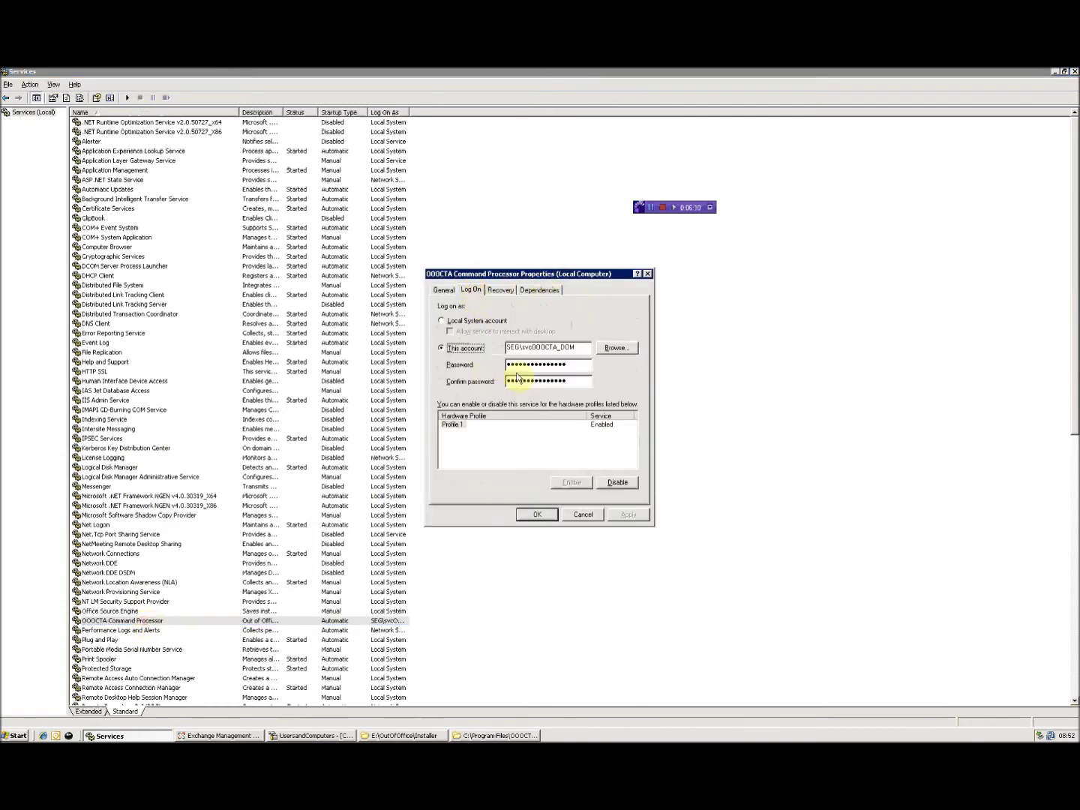
# Enter and confirm the SEG\svcOOOCTA_DOM account password for the OOOCTA Command Processor service, apply it and minimize Services
pyautogui.doubleClick(578, 366)
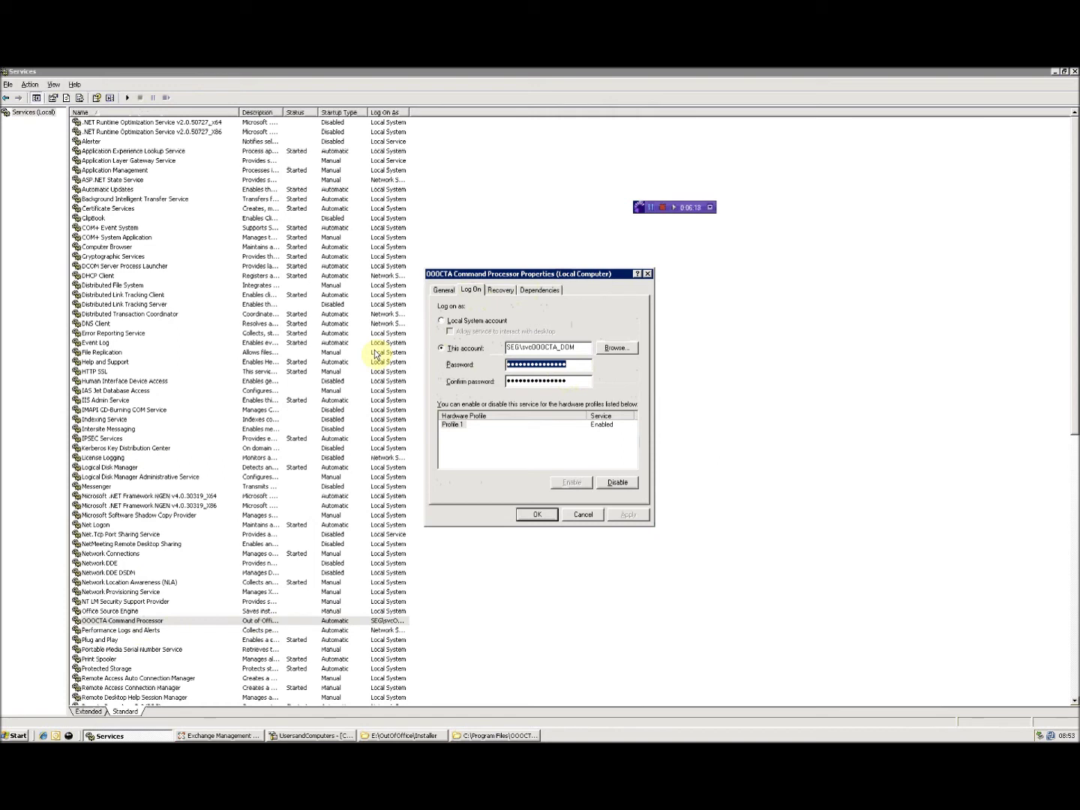
pyautogui.write('••')
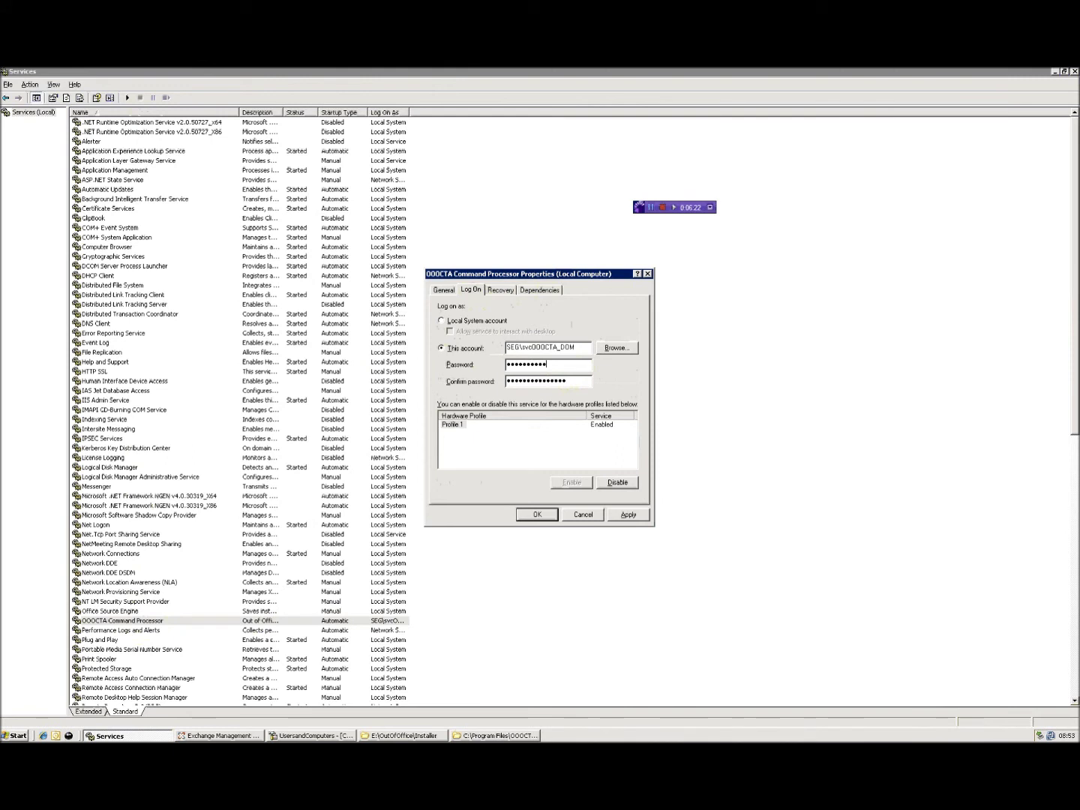
pyautogui.press('Tab')
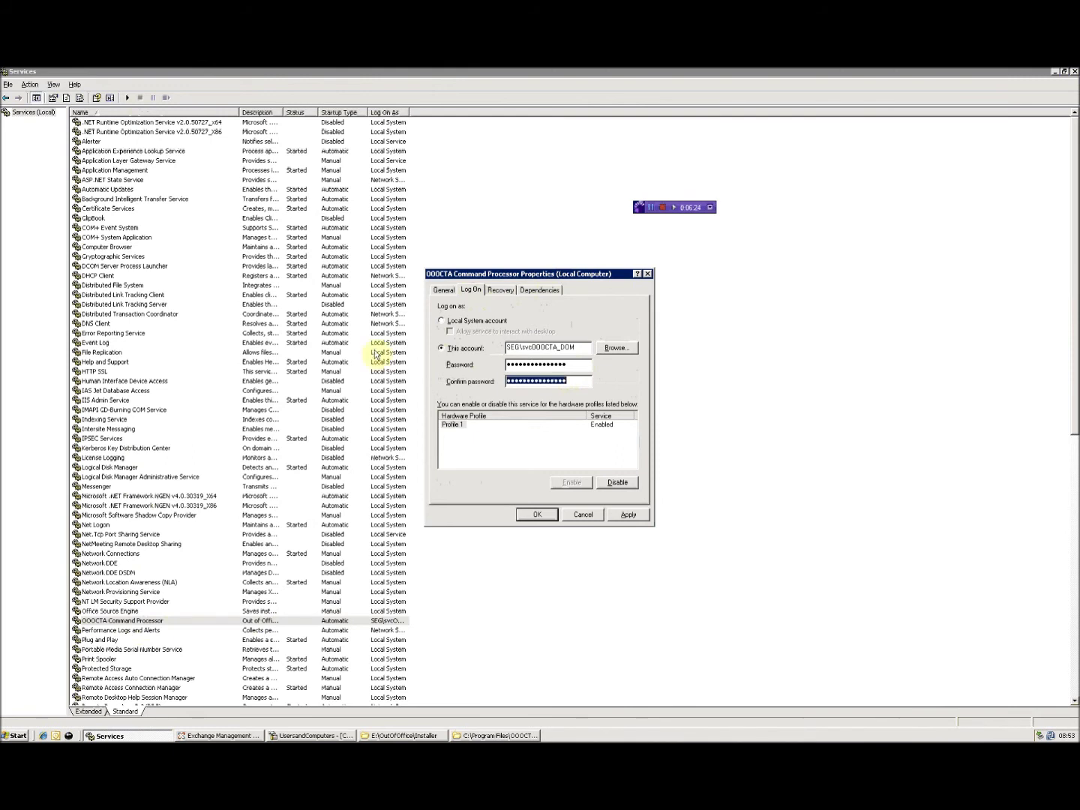
pyautogui.write('•••')
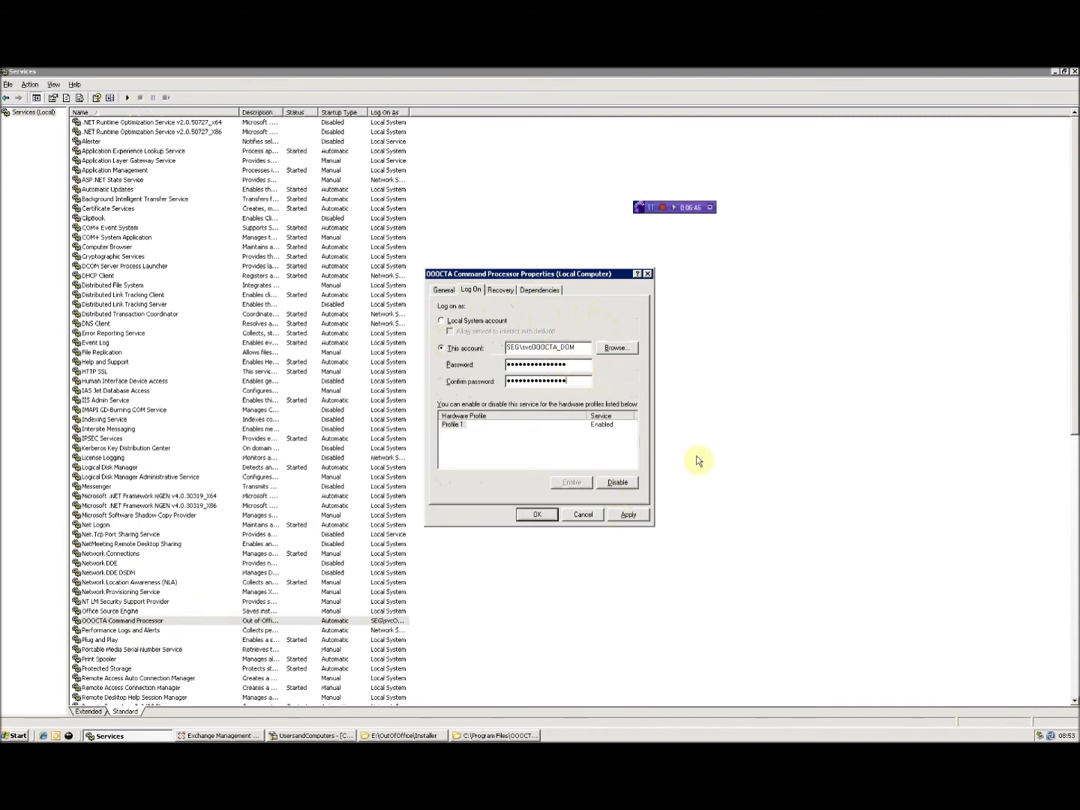
pyautogui.click(631, 517)
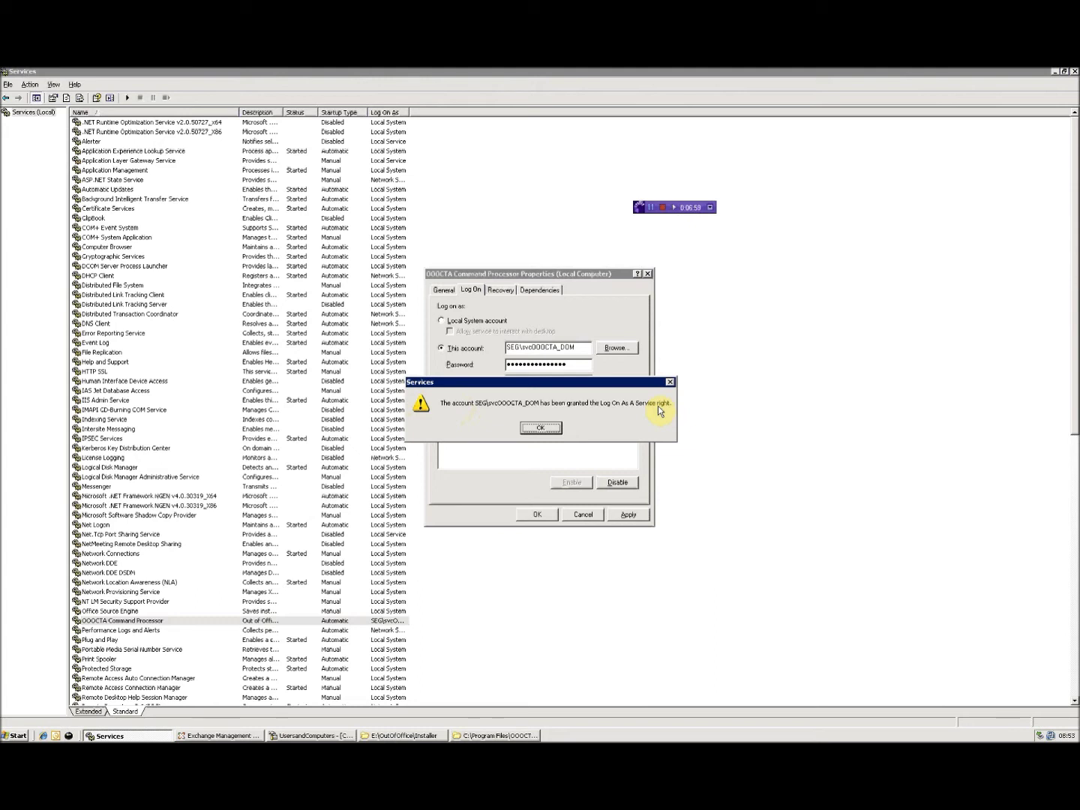
pyautogui.click(546, 427)
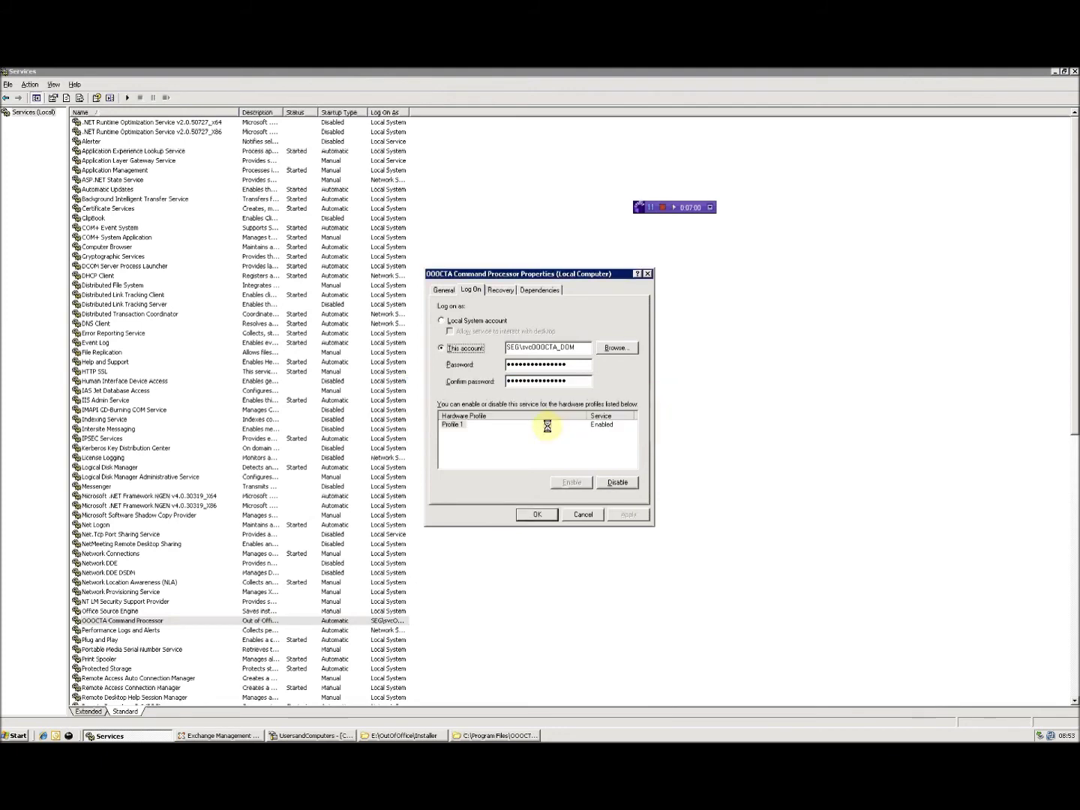
pyautogui.click(537, 515)
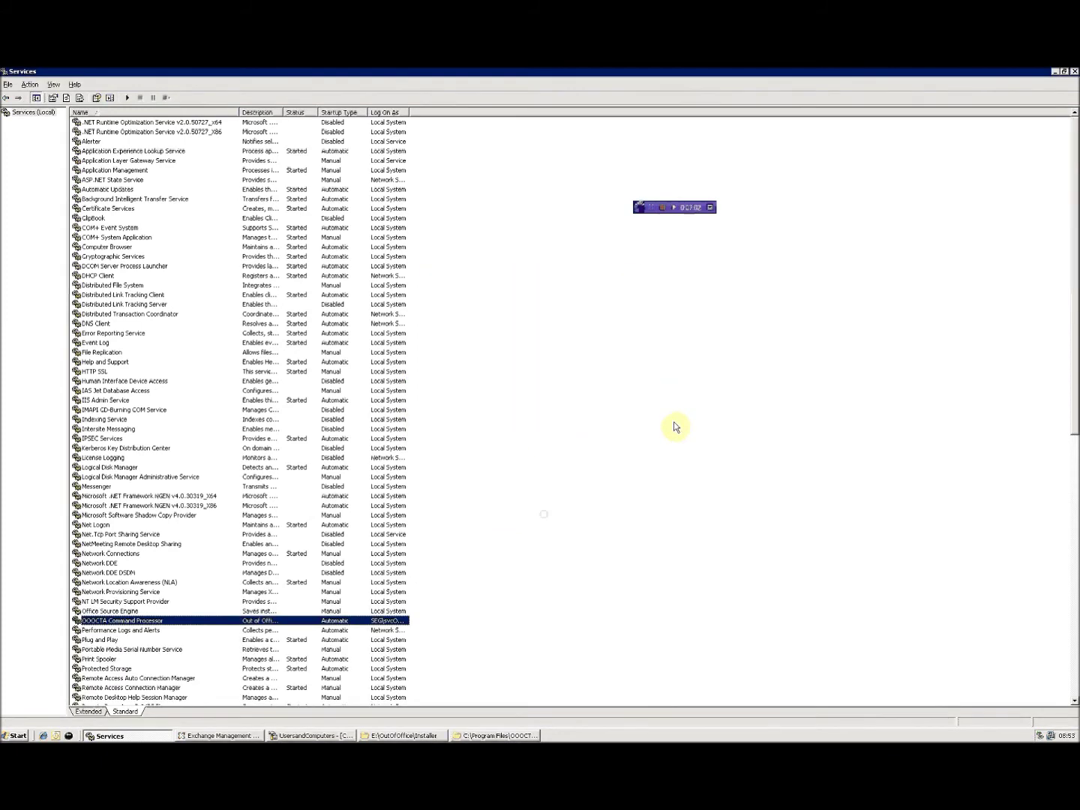
pyautogui.click(1054, 71)
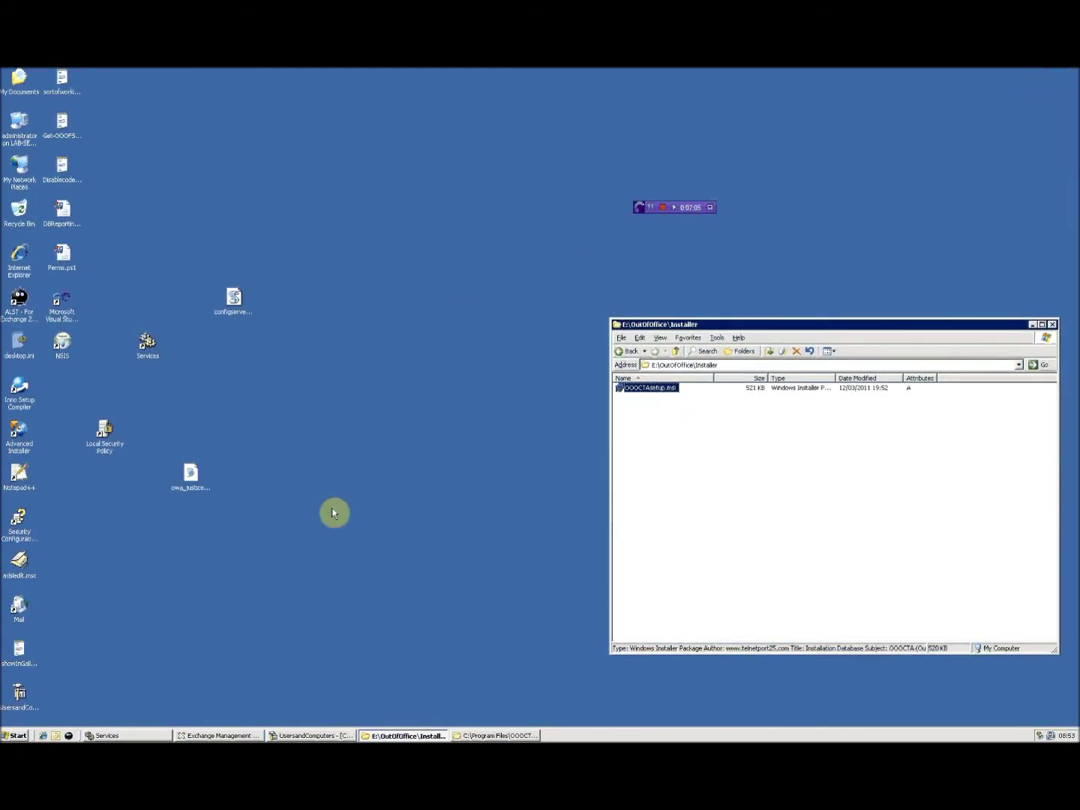
# Open the SQL folder in C:\Program Files\OOOCTA35 and display its files in the Details view
pyautogui.click(534, 735)
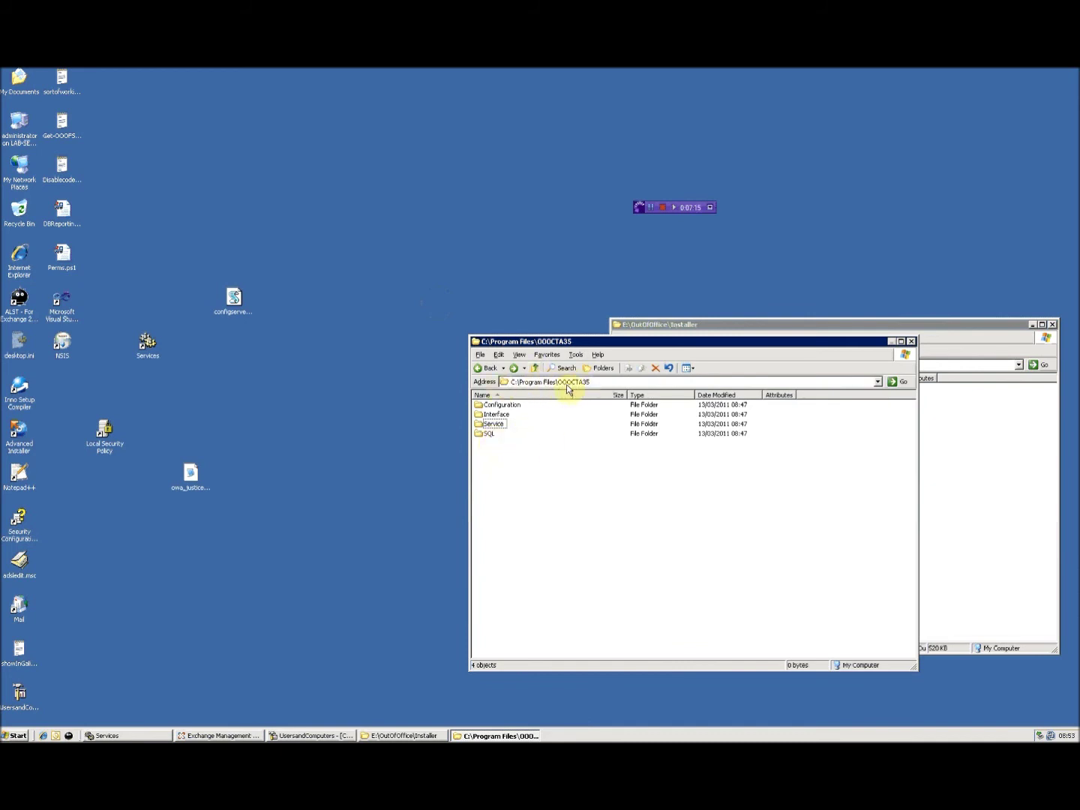
pyautogui.doubleClick(490, 435)
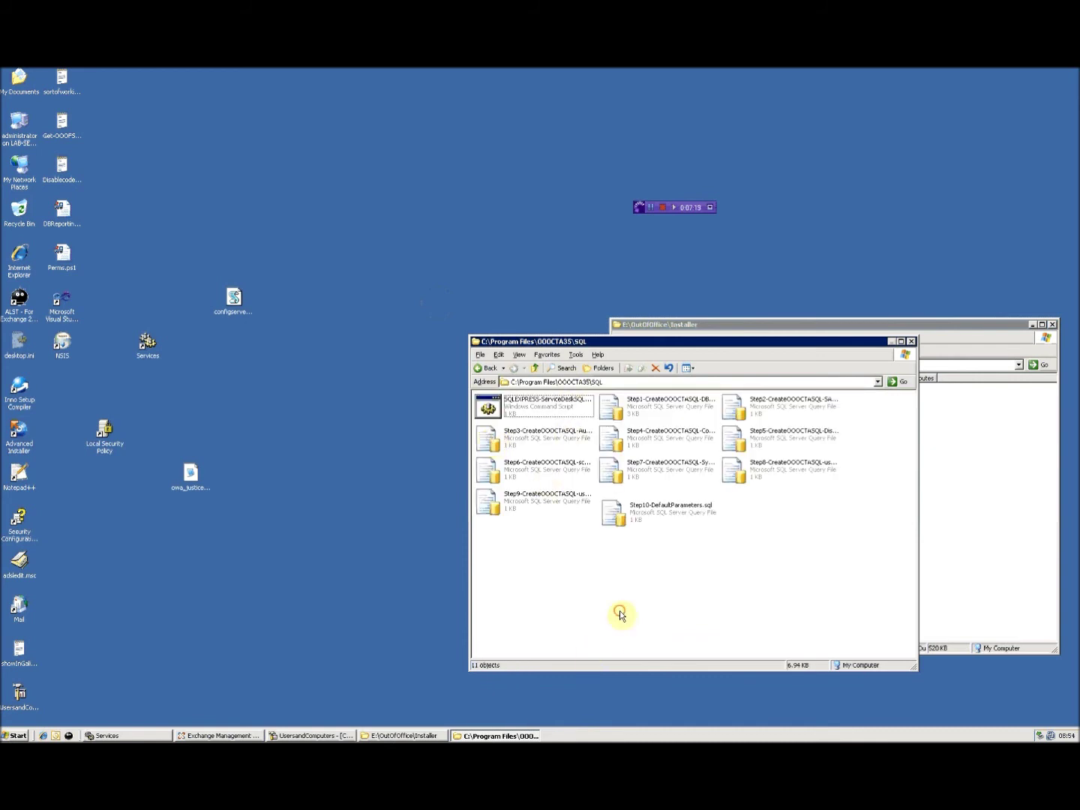
pyautogui.click(564, 417)
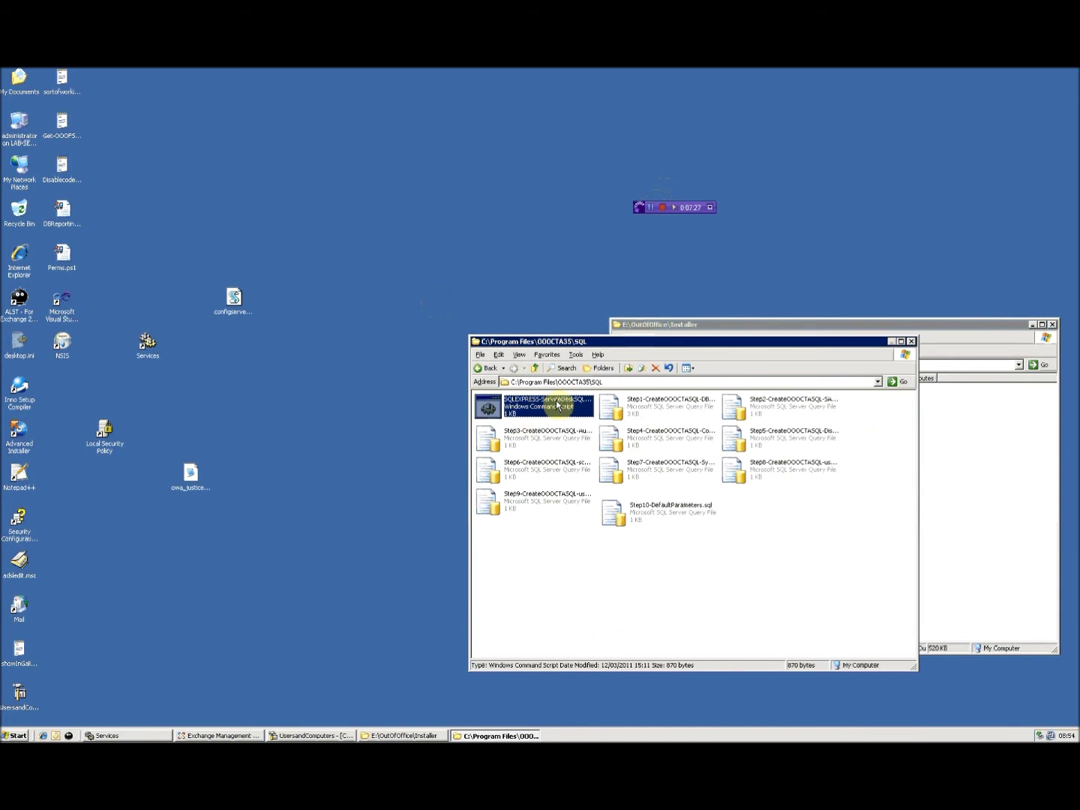
pyautogui.click(519, 354)
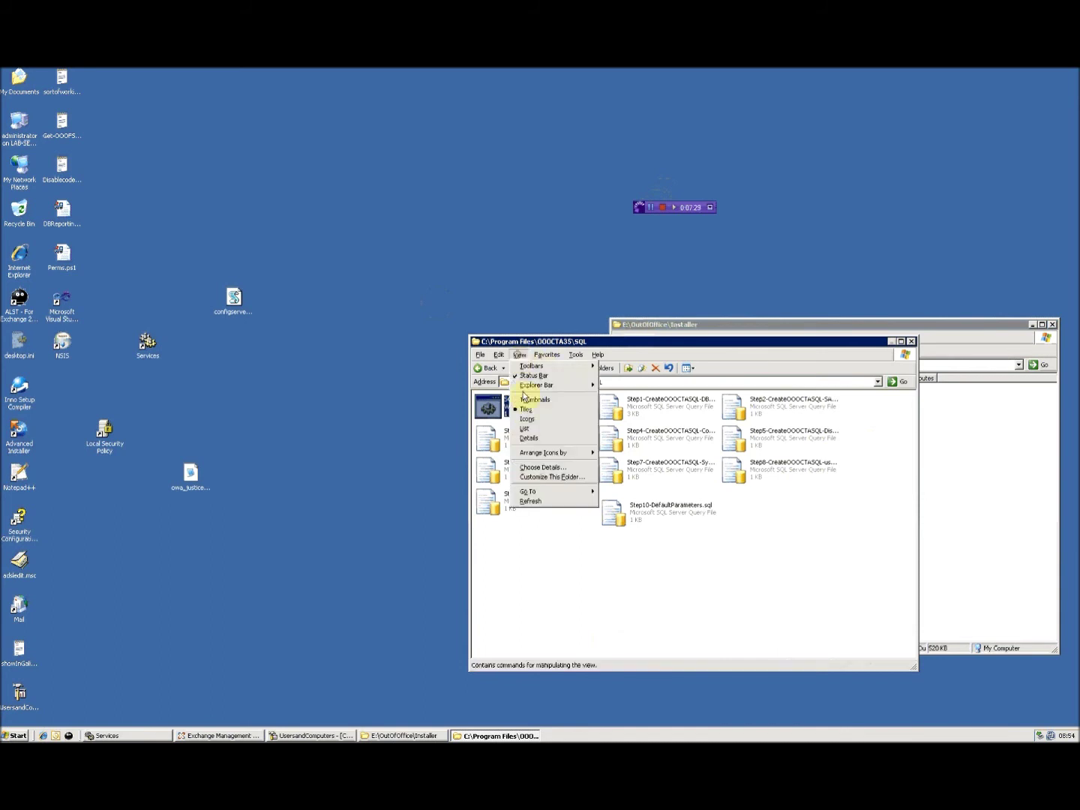
pyautogui.click(527, 438)
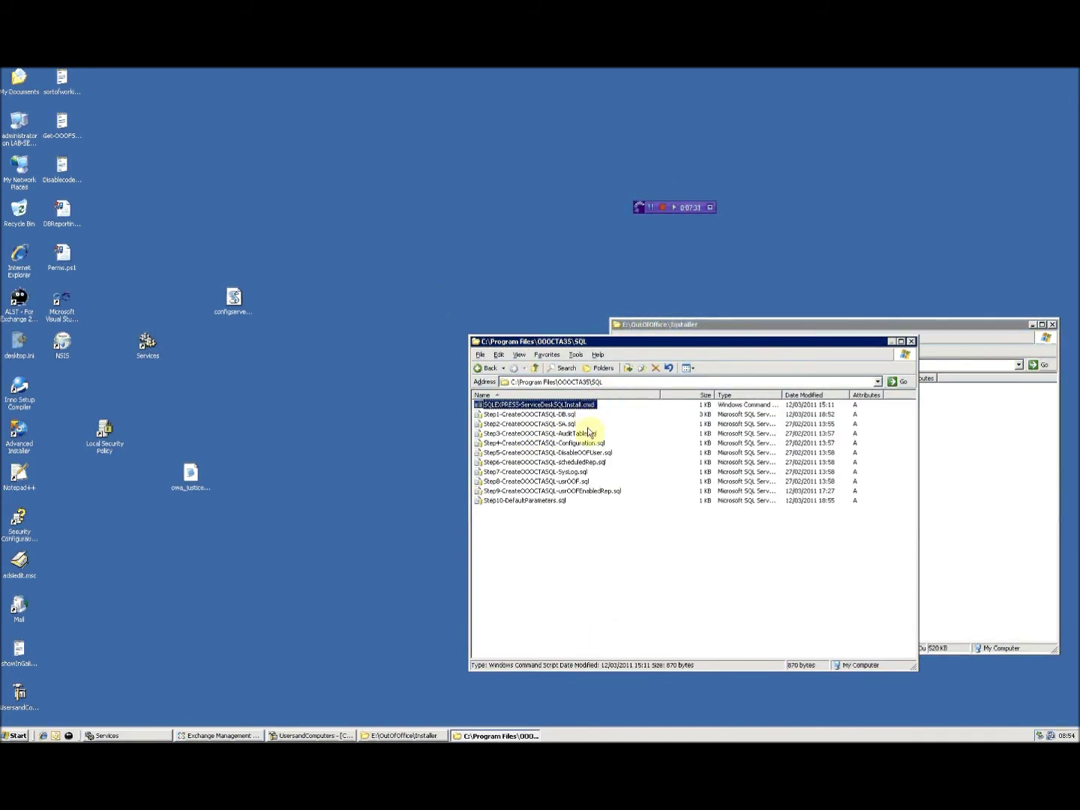
# Run the SQLEXPRESS-ServiceDeskSQLInstall.cmd script to create the OOOCTA database and user, and dismiss its console window
pyautogui.click(655, 617)
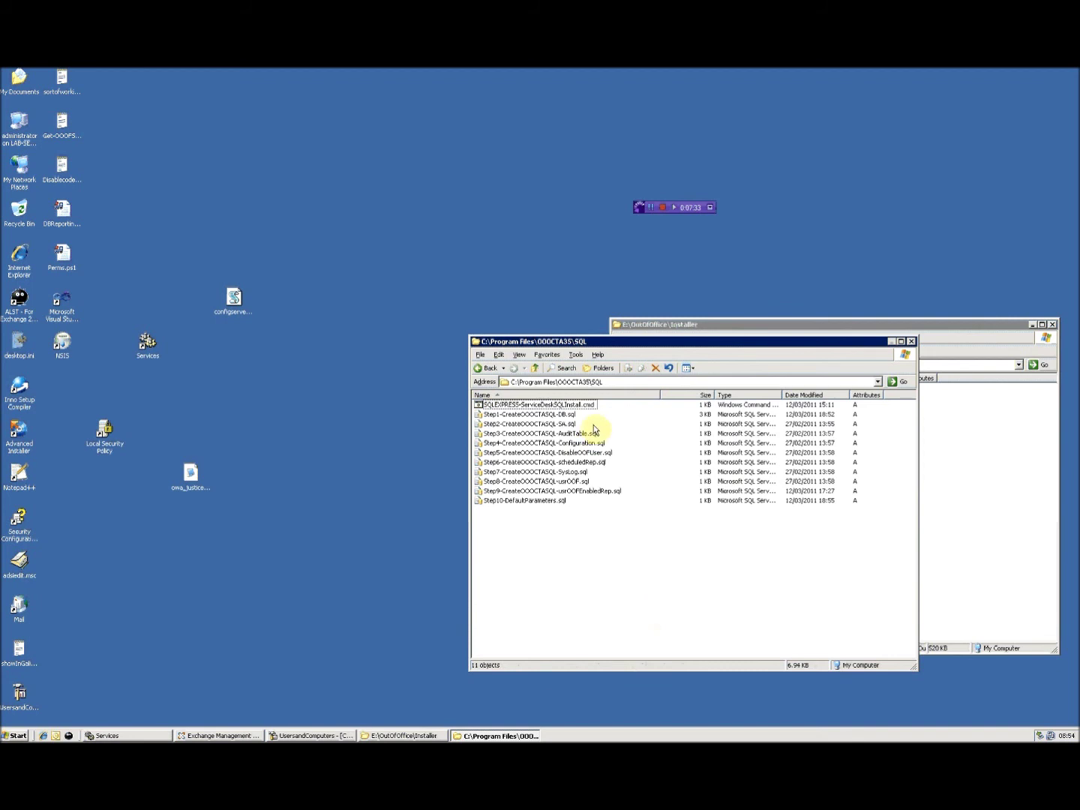
pyautogui.doubleClick(553, 405)
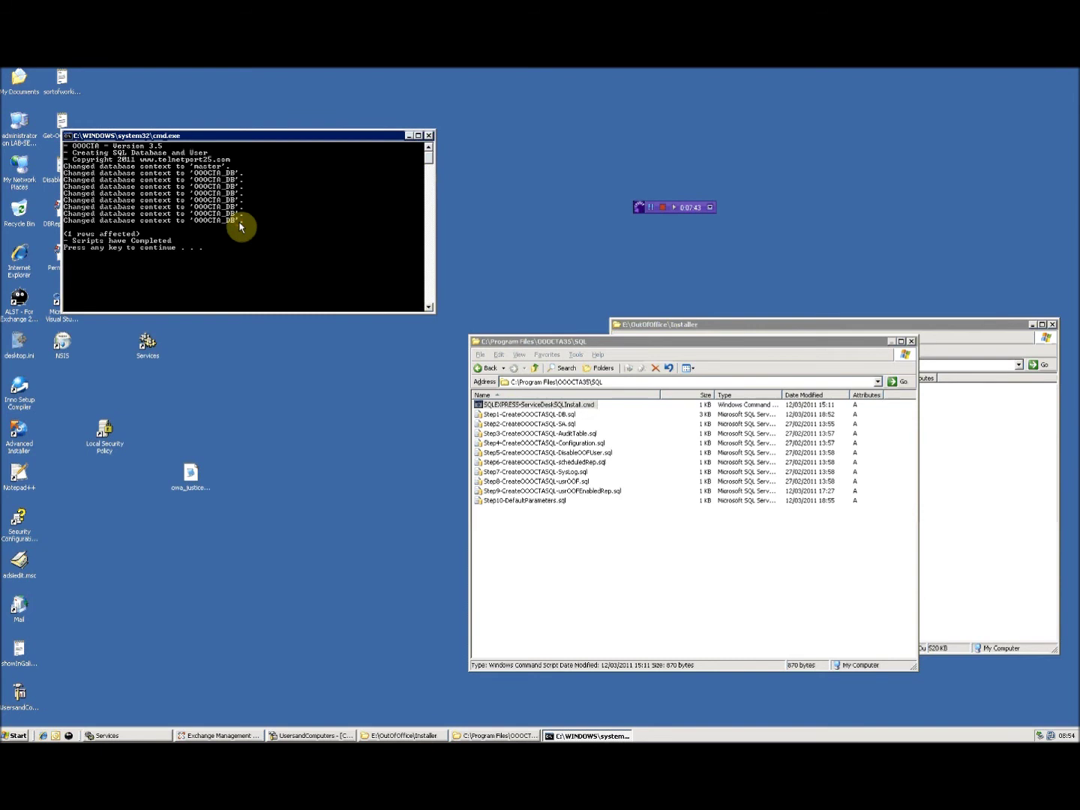
pyautogui.press('Return')
# Start SQL Server Management Studio and connect to LAB-SEGMAN-01\SQLEXPRESS with Windows Authentication
pyautogui.click(17, 735)
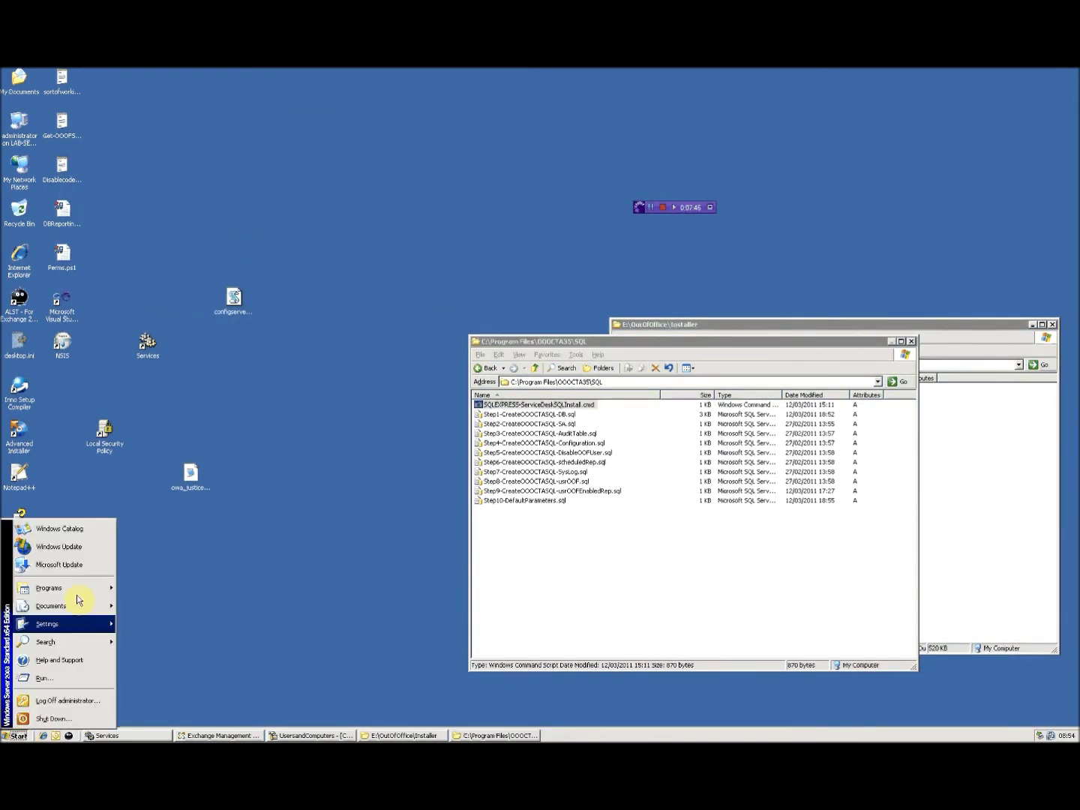
pyautogui.moveTo(83, 594)
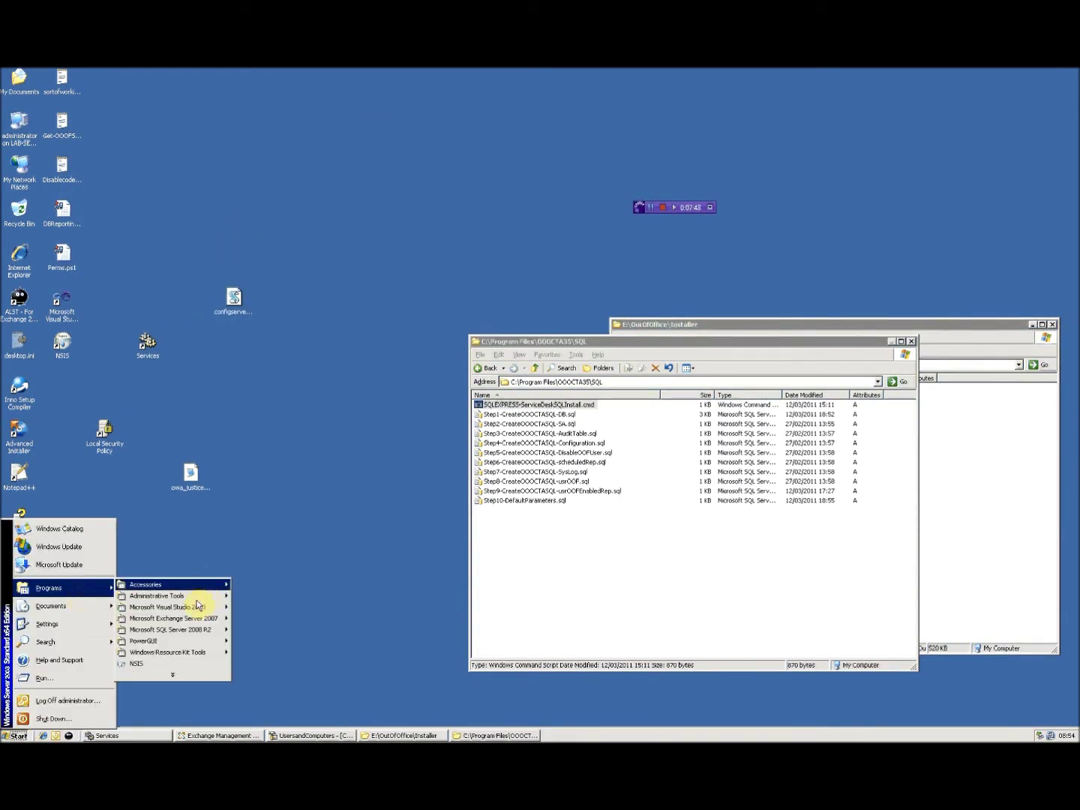
pyautogui.moveTo(188, 631)
pyautogui.click(289, 642)
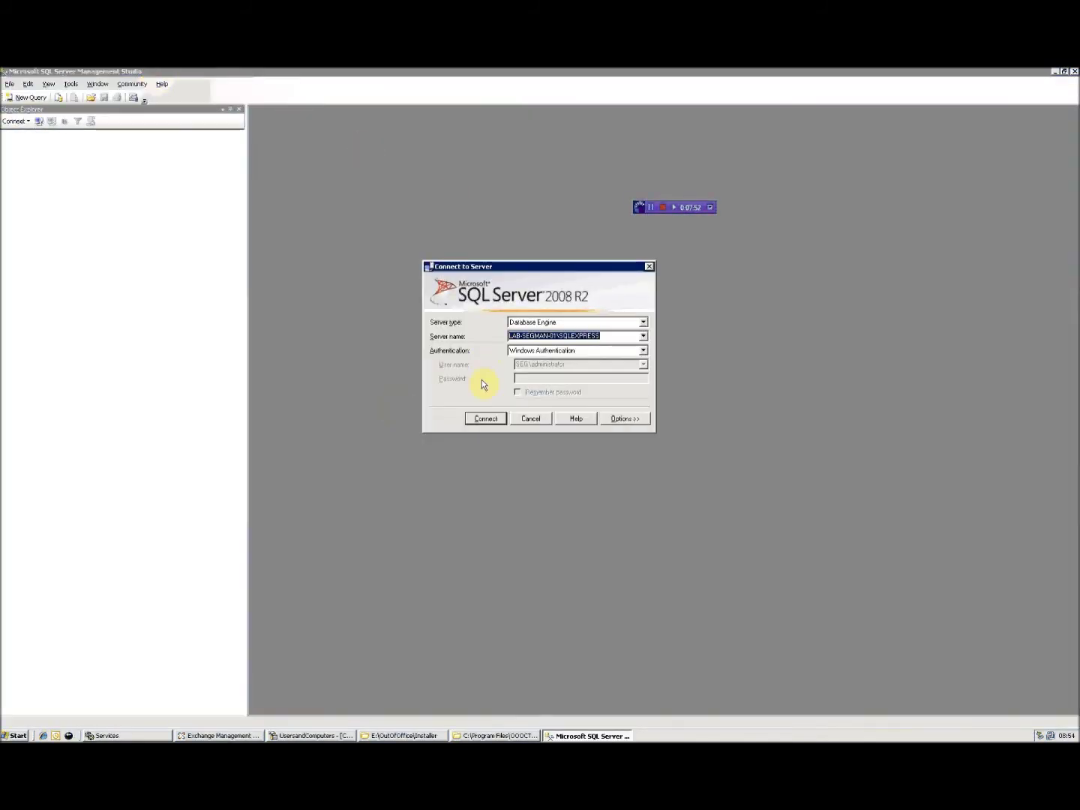
pyautogui.click(481, 412)
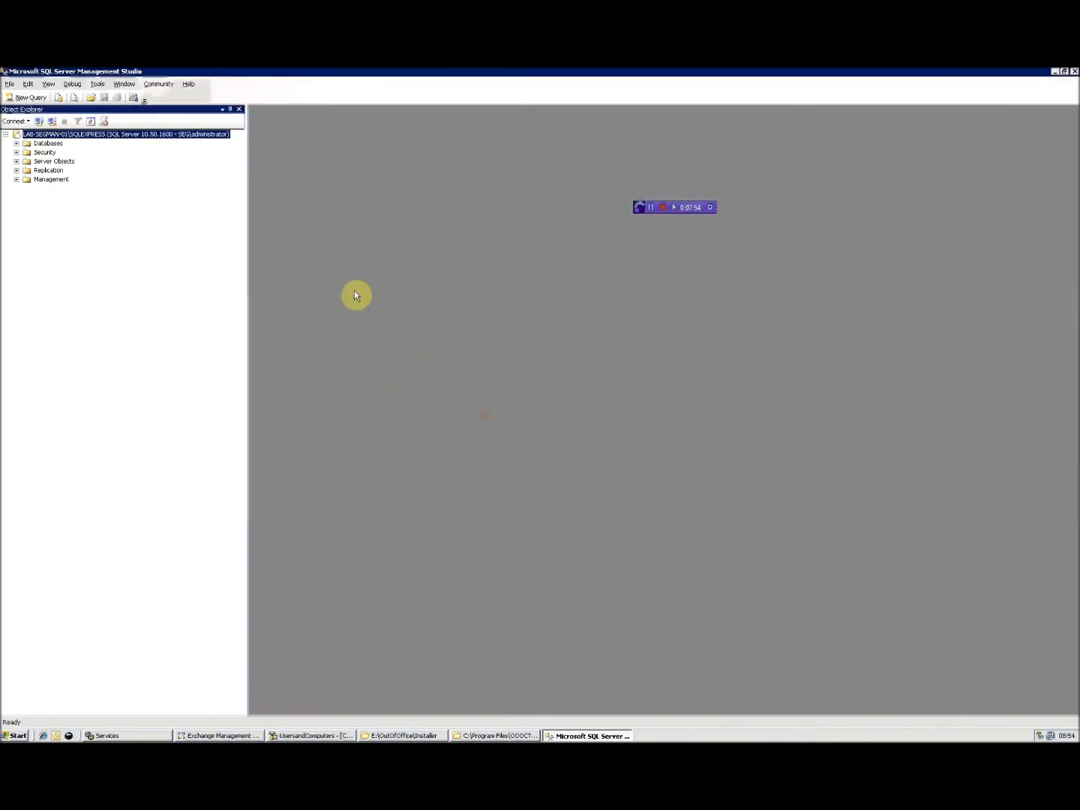
# Expand the server's databases and security logins, and open the user mapping of the OOFSA login to examine it
pyautogui.click(17, 143)
pyautogui.click(17, 180)
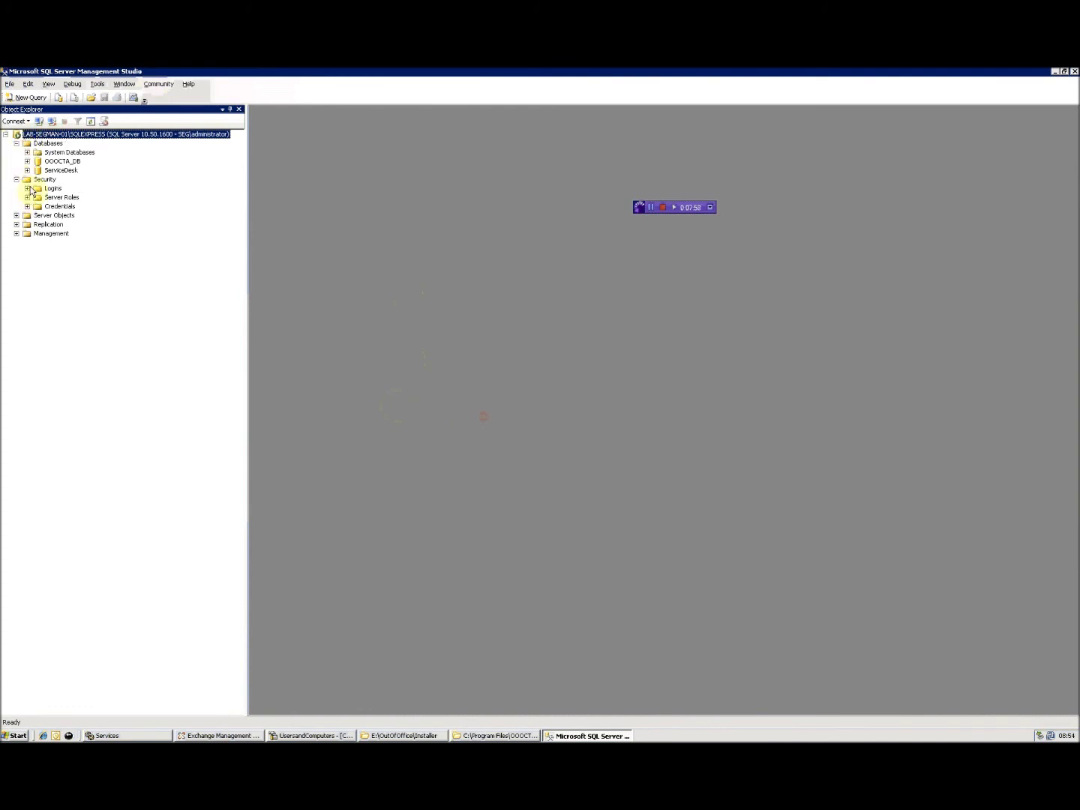
pyautogui.click(28, 188)
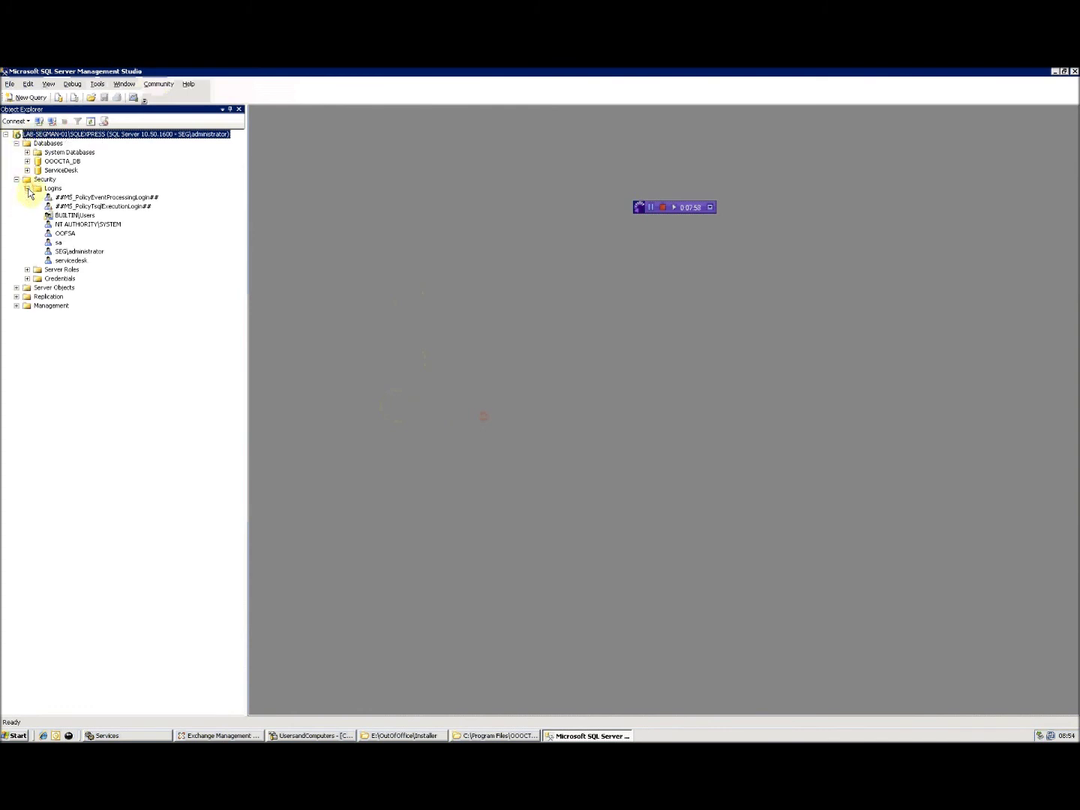
pyautogui.rightClick(71, 235)
pyautogui.click(109, 369)
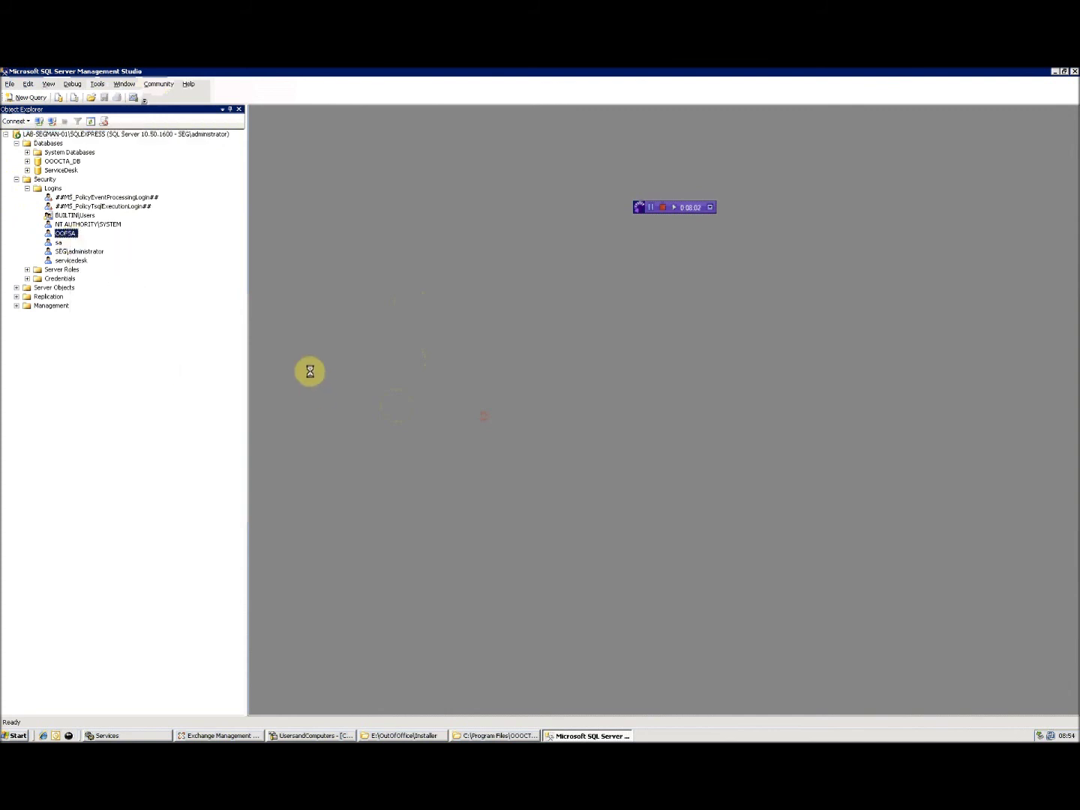
pyautogui.click(377, 266)
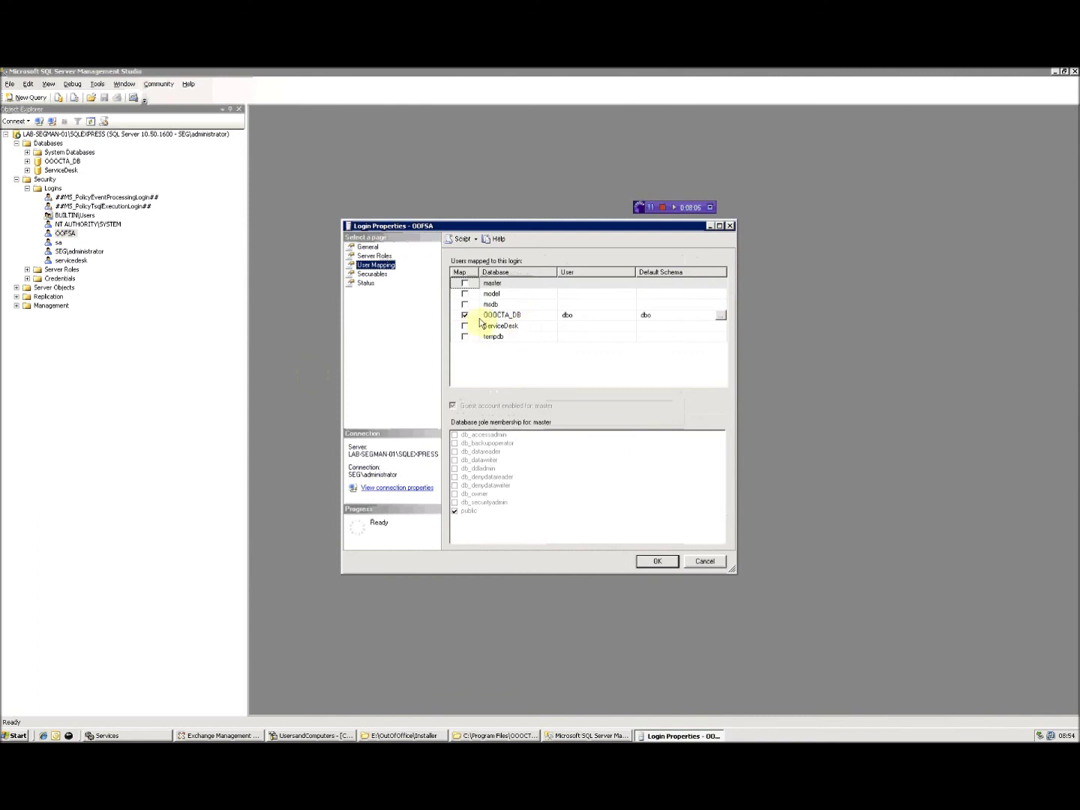
# Examine the OOFSA login's role membership on the OOOCTA_DB database and close its properties without changes
pyautogui.click(512, 319)
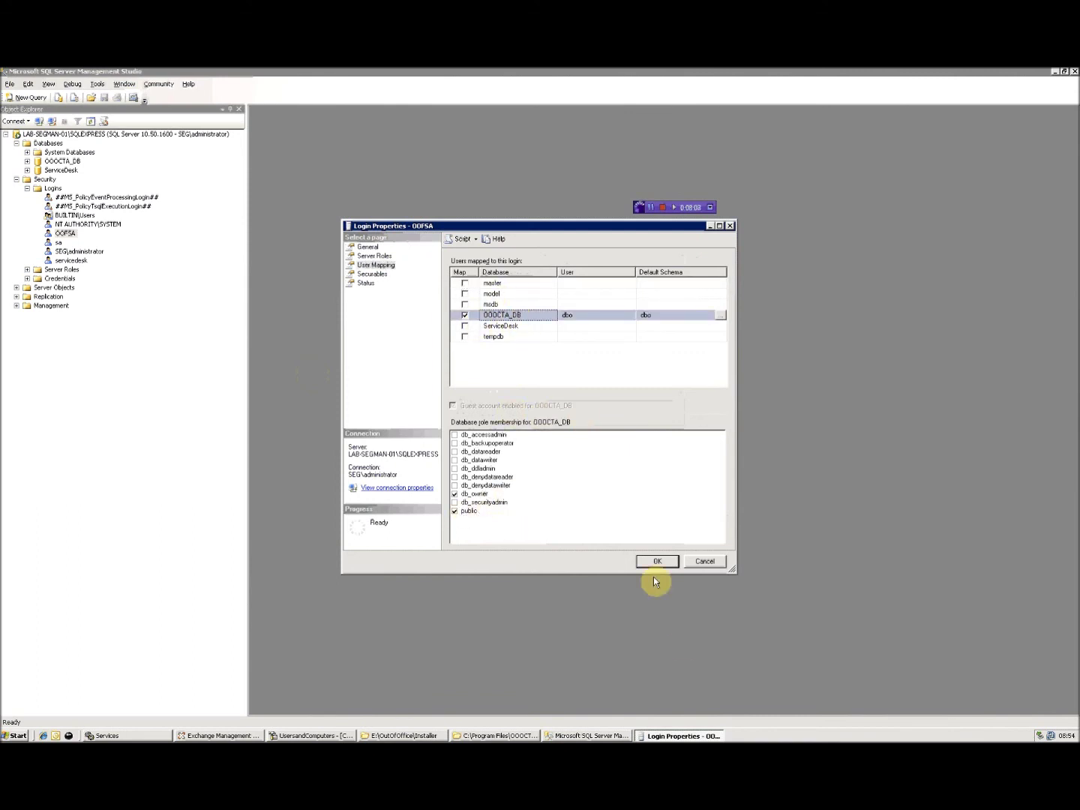
pyautogui.click(706, 564)
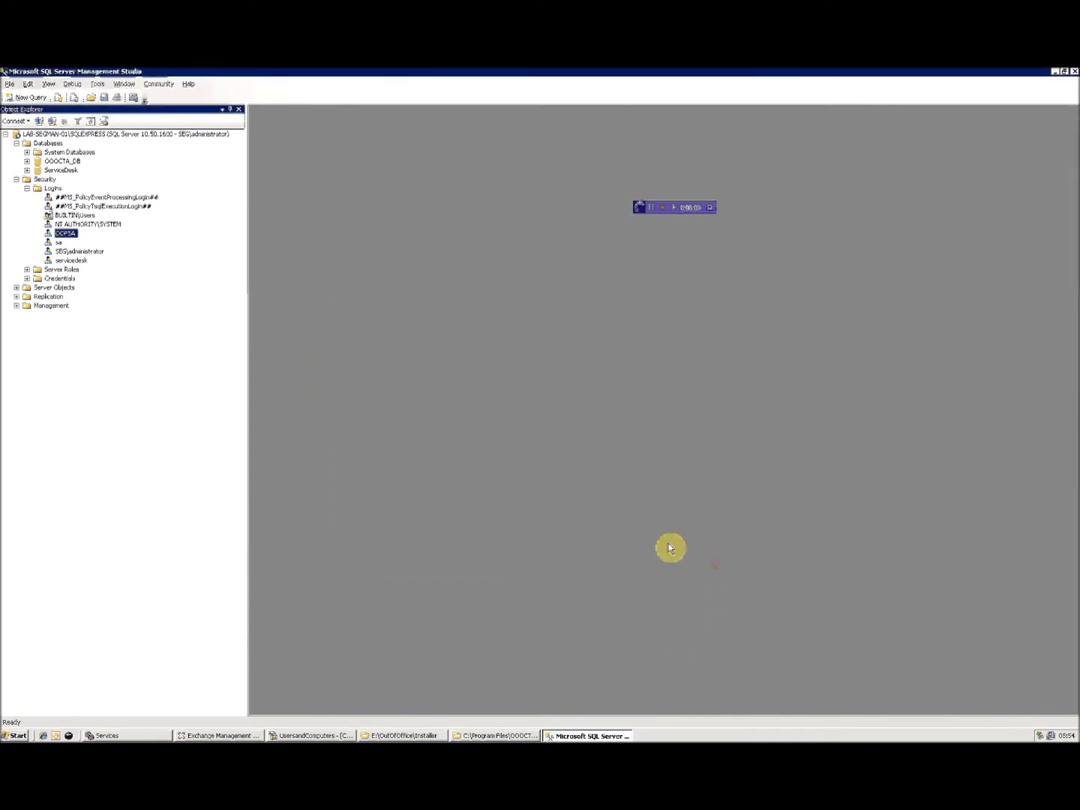
# Expand the tables of OOOCTA_DB, query the top 1000 rows of dbo.tbl_Parameters to review them, and minimize Management Studio
pyautogui.click(27, 161)
pyautogui.click(37, 179)
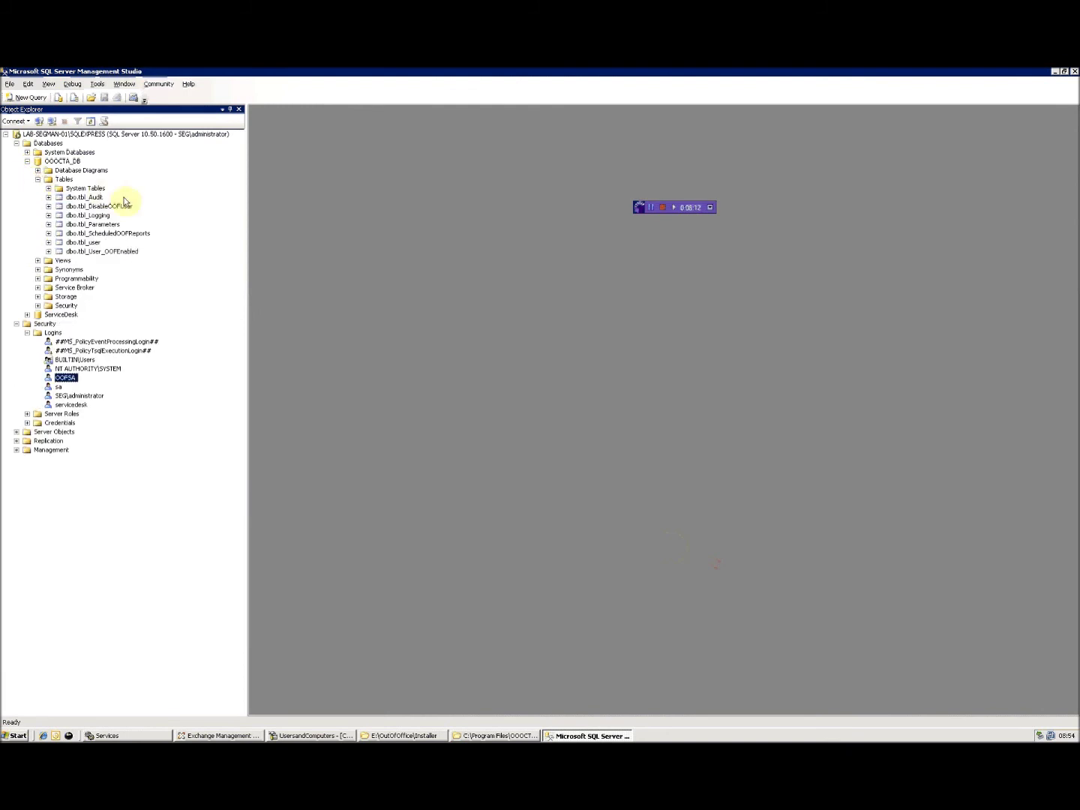
pyautogui.rightClick(113, 225)
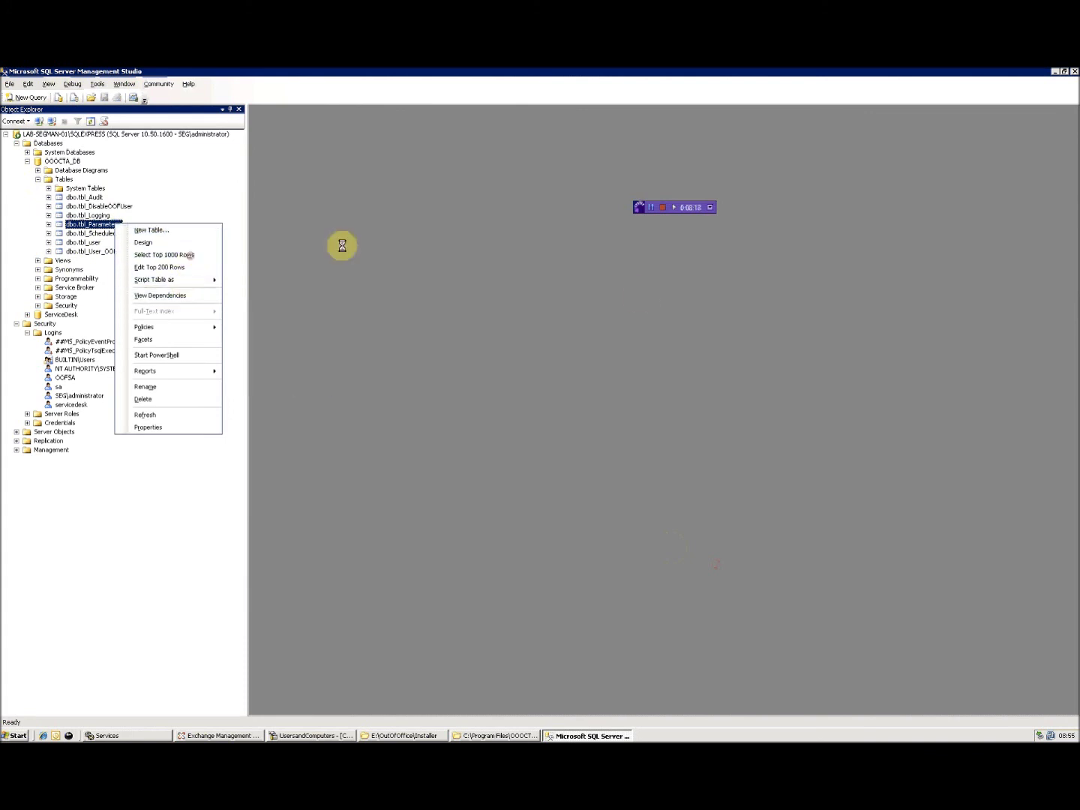
pyautogui.press('F4')
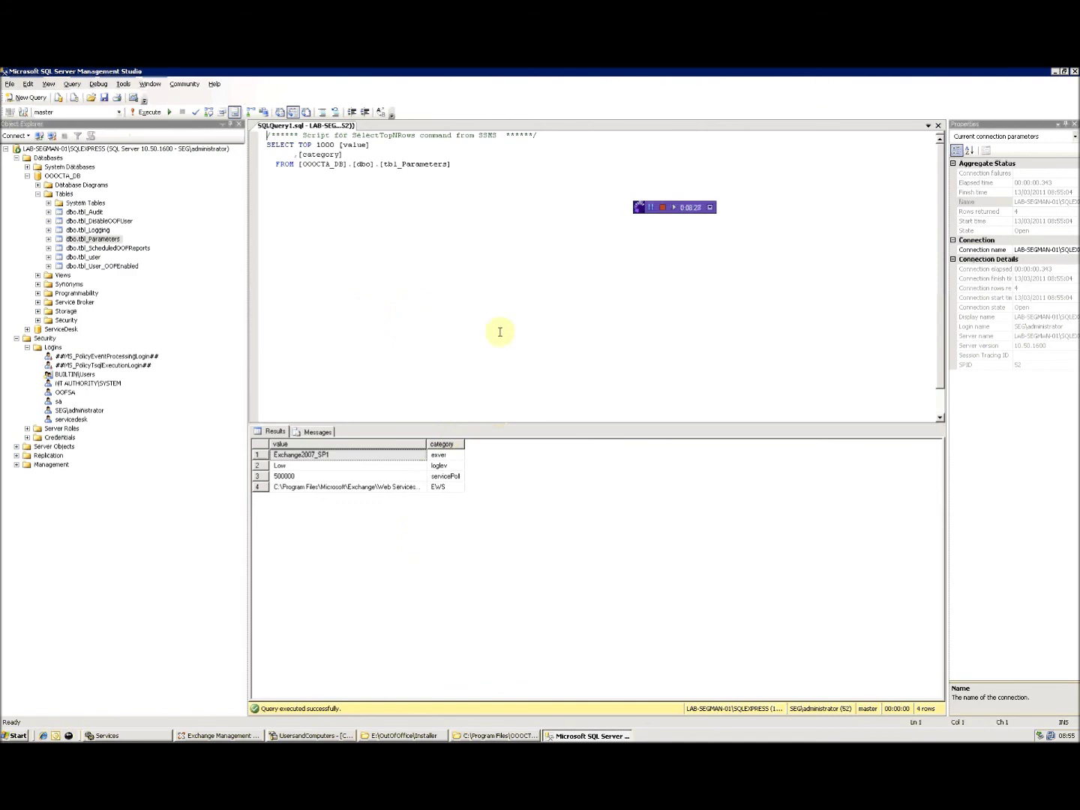
pyautogui.click(1057, 71)
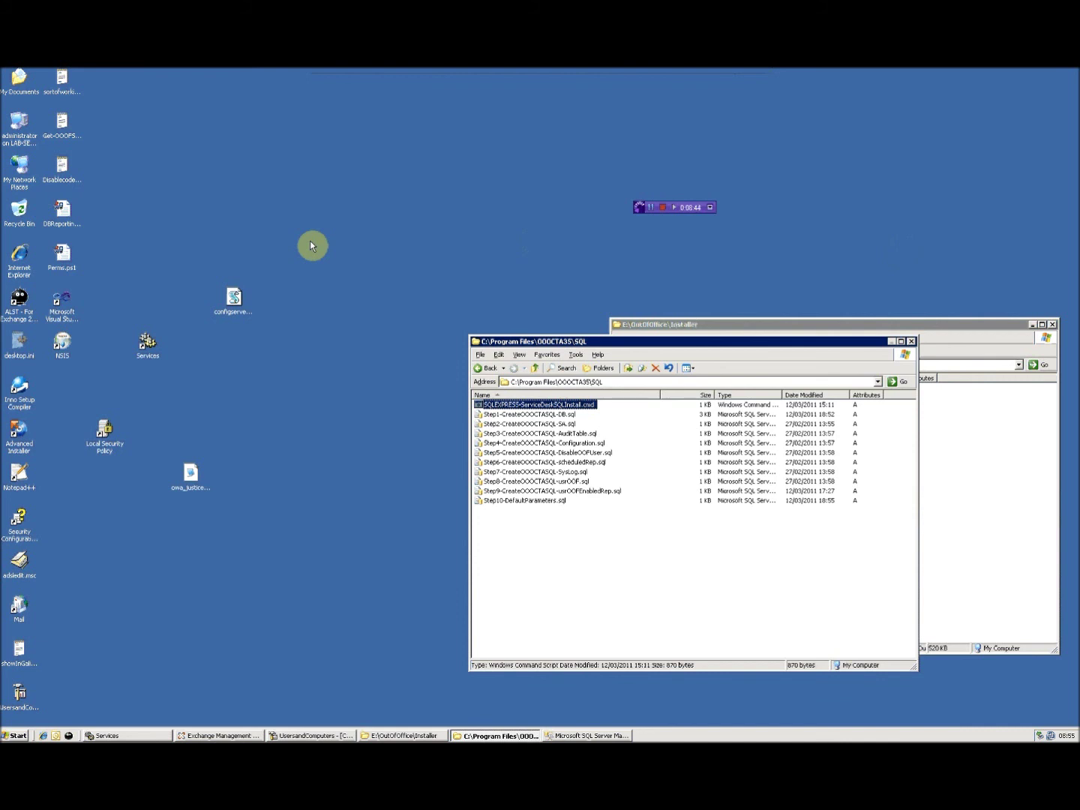
# Switch to the UsersandComputers console, refresh the IIS Web Sites node and expand Default Web Site
pyautogui.click(20, 255)
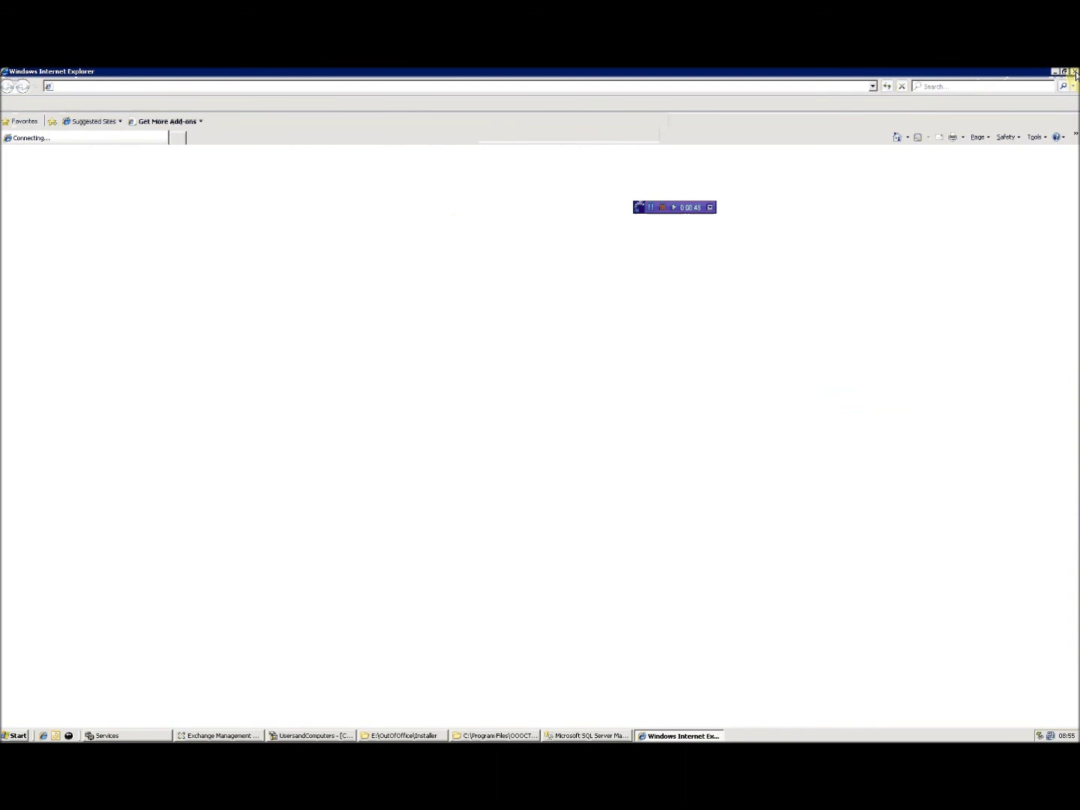
pyautogui.hotkey('alt', 'F4')
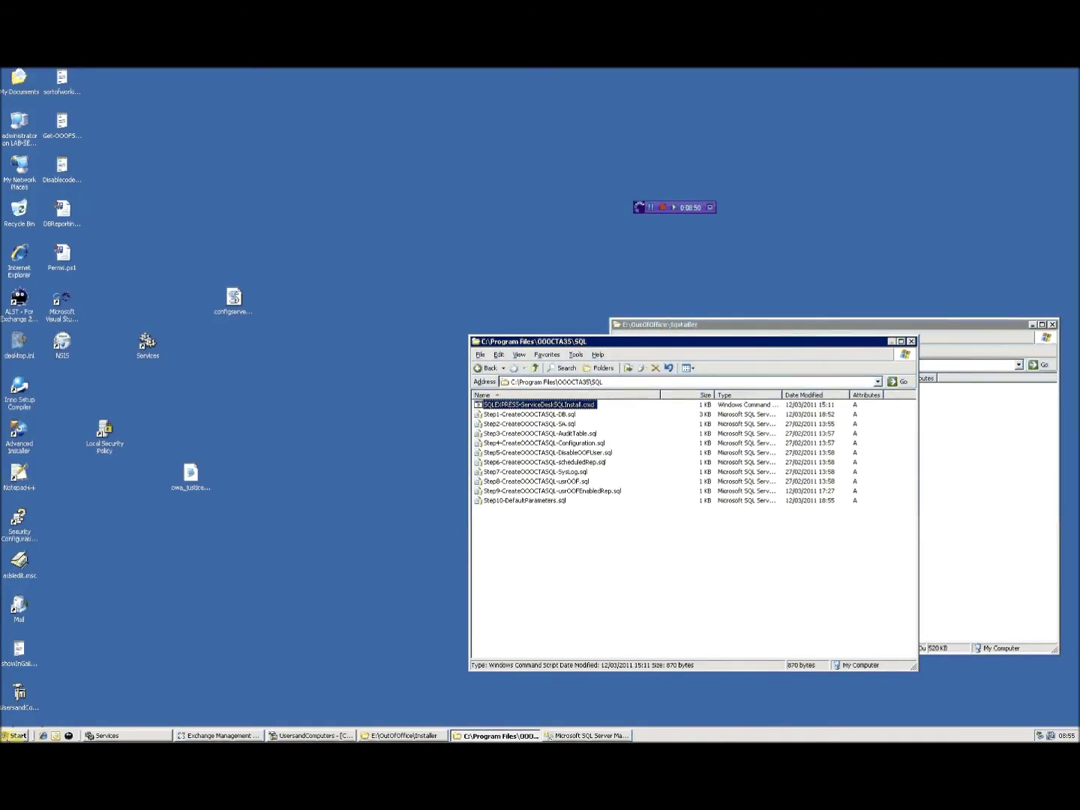
pyautogui.click(319, 734)
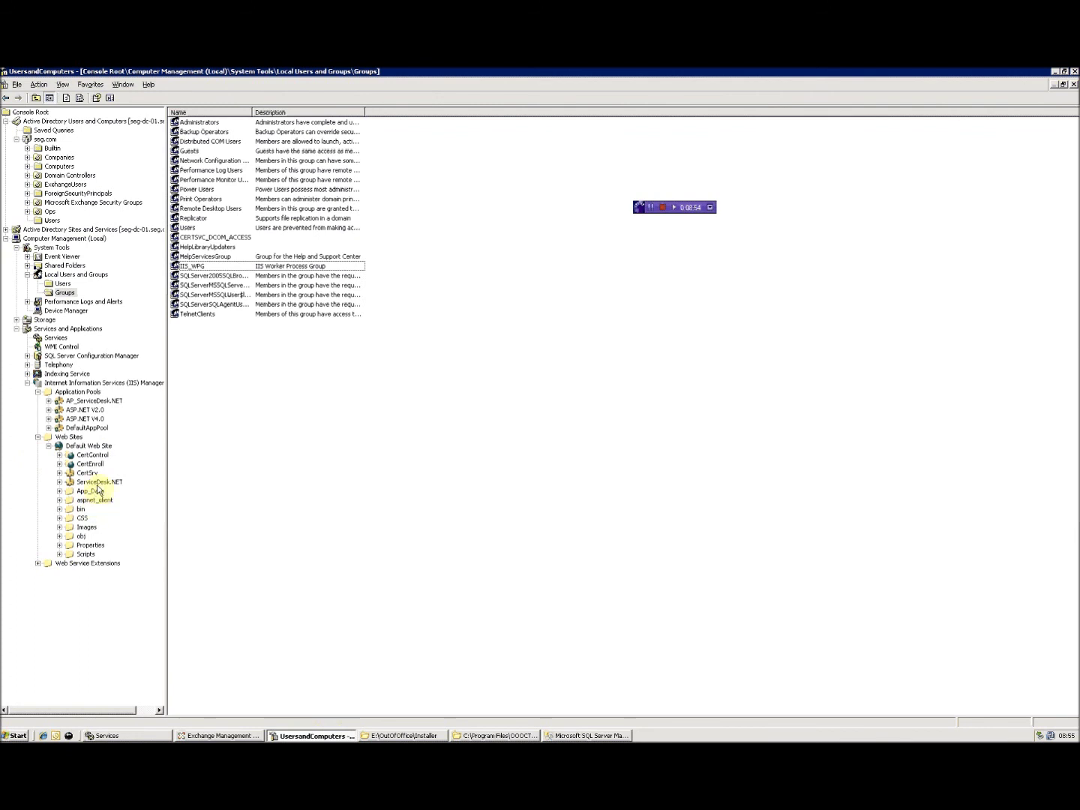
pyautogui.rightClick(81, 441)
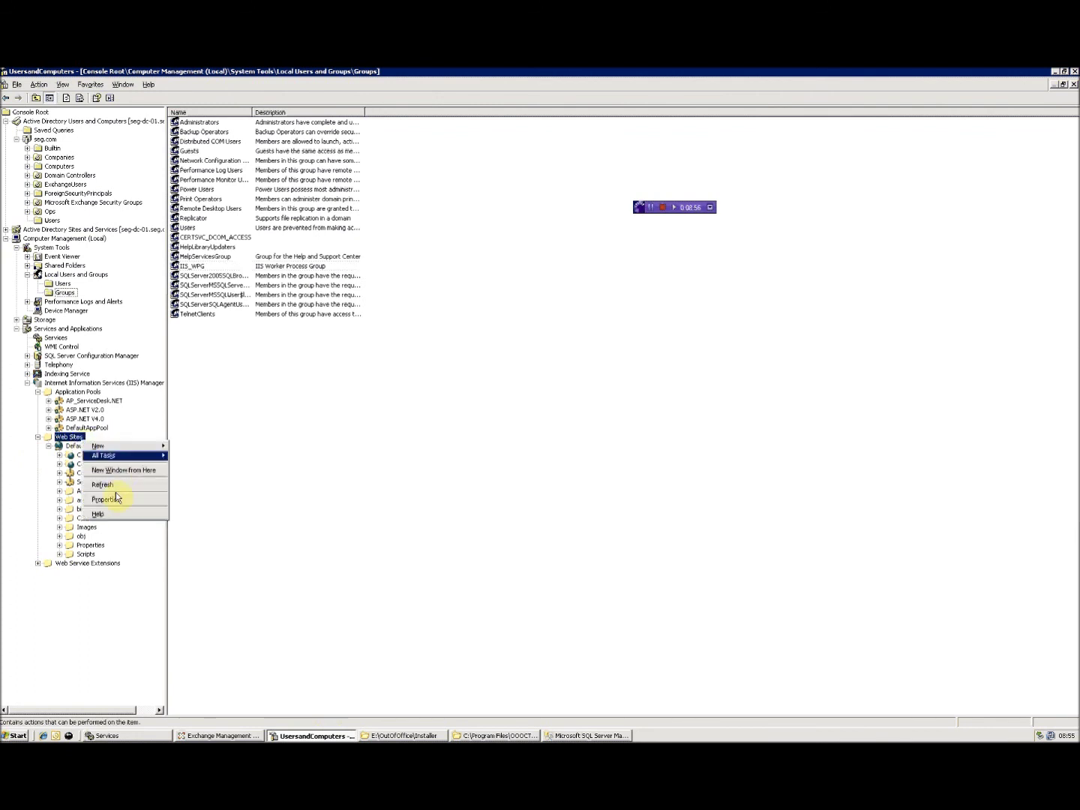
pyautogui.click(120, 488)
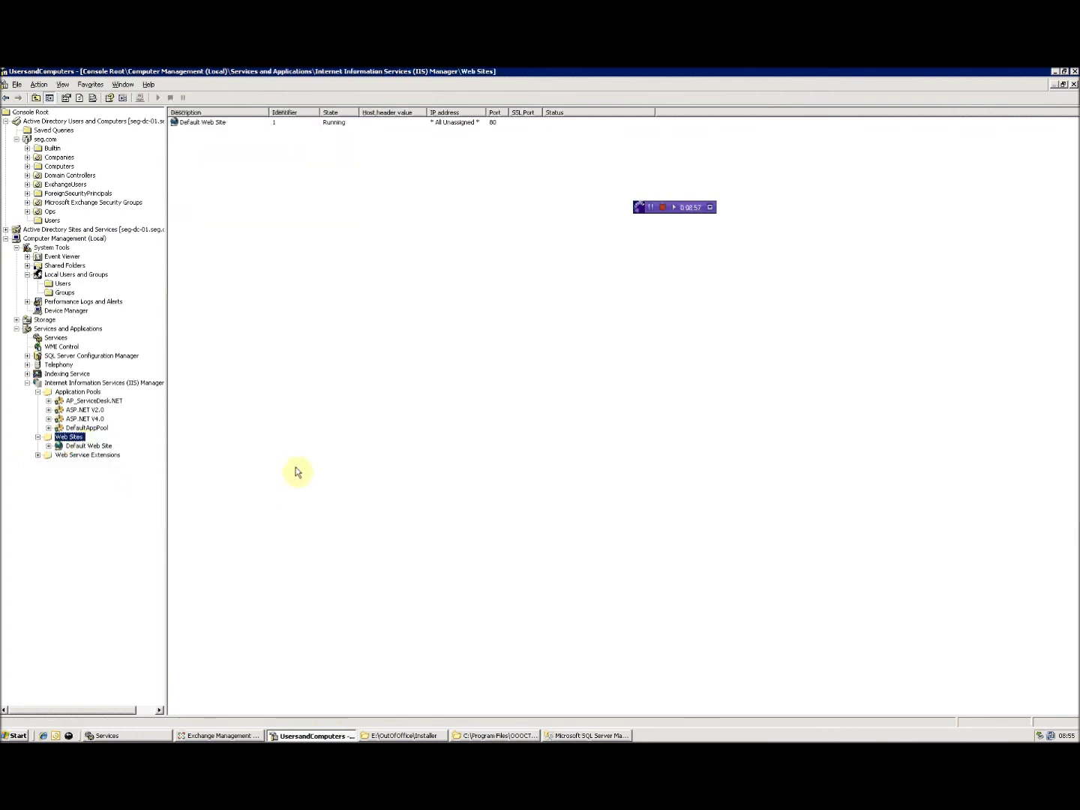
pyautogui.click(50, 447)
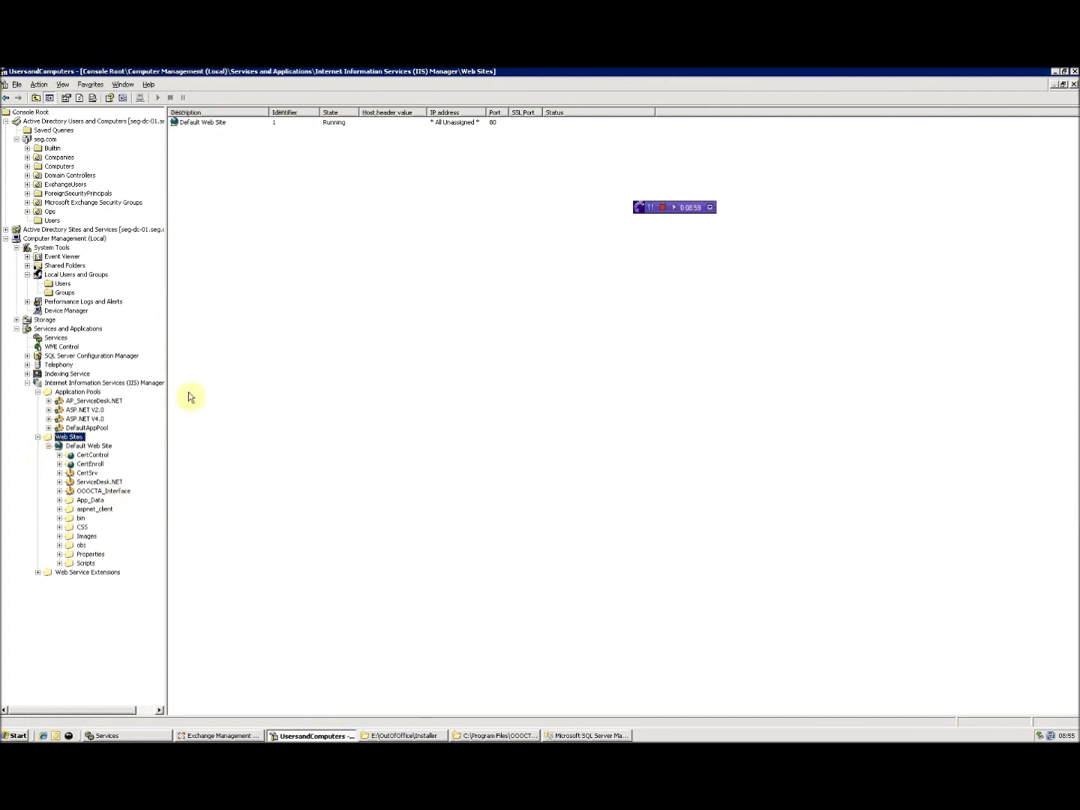
# Browse the OOOCTA_Interface application from IIS Manager and open its System Log page
pyautogui.click(120, 496)
pyautogui.rightClick(229, 517)
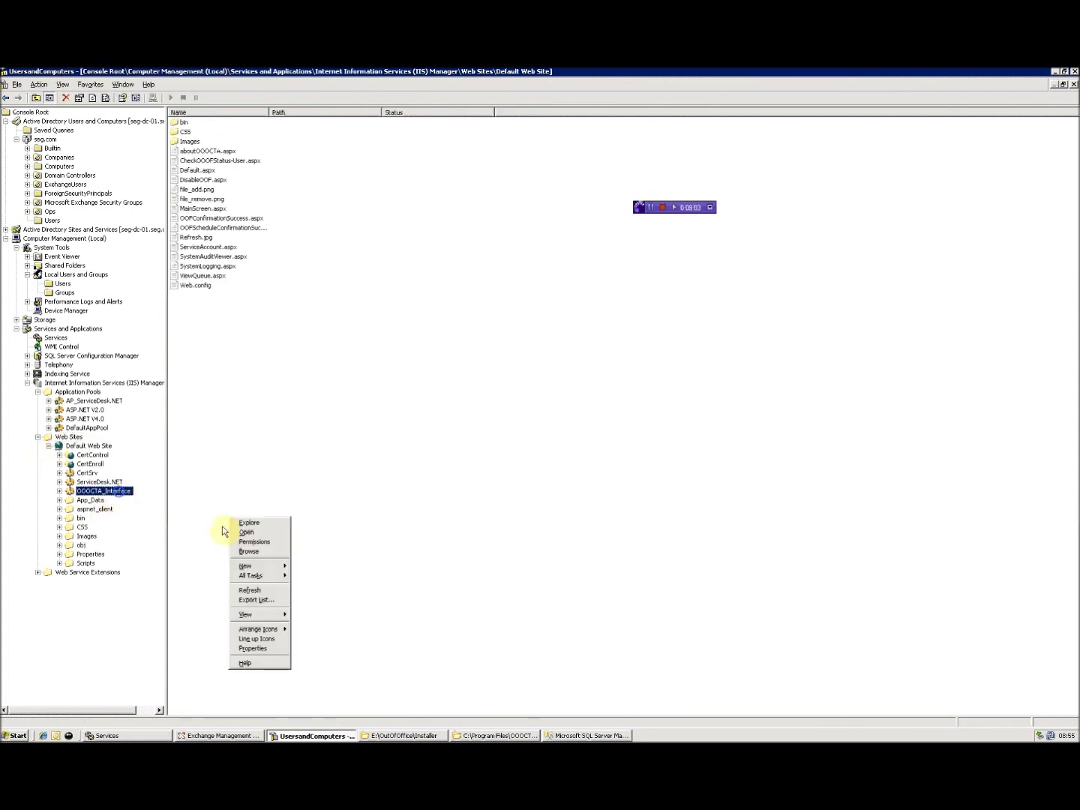
pyautogui.click(250, 551)
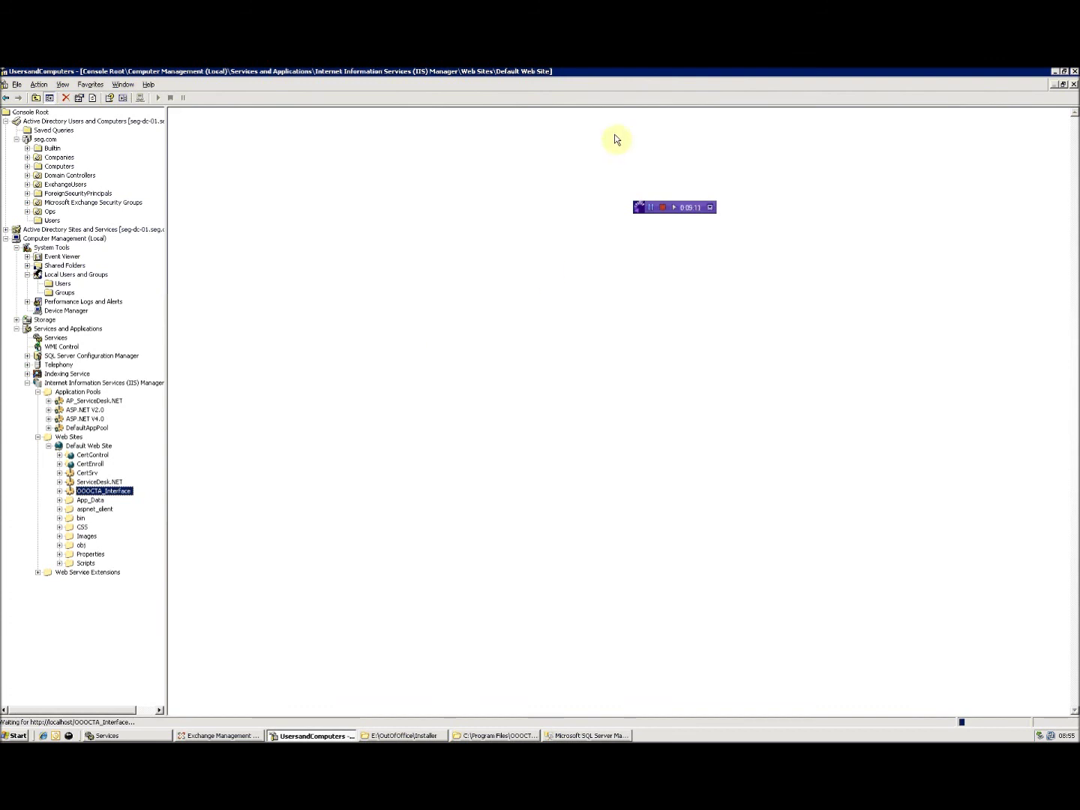
pyautogui.moveTo(639, 209); pyautogui.dragTo(641, 310)
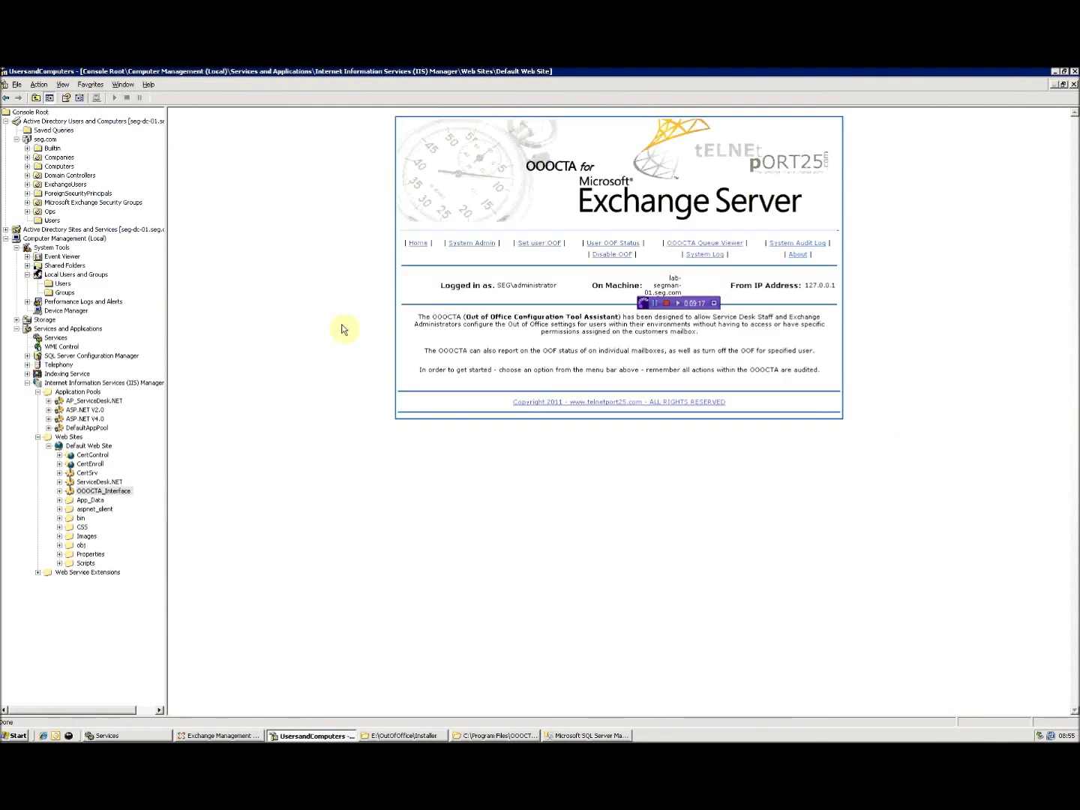
pyautogui.moveTo(633, 301); pyautogui.dragTo(838, 611)
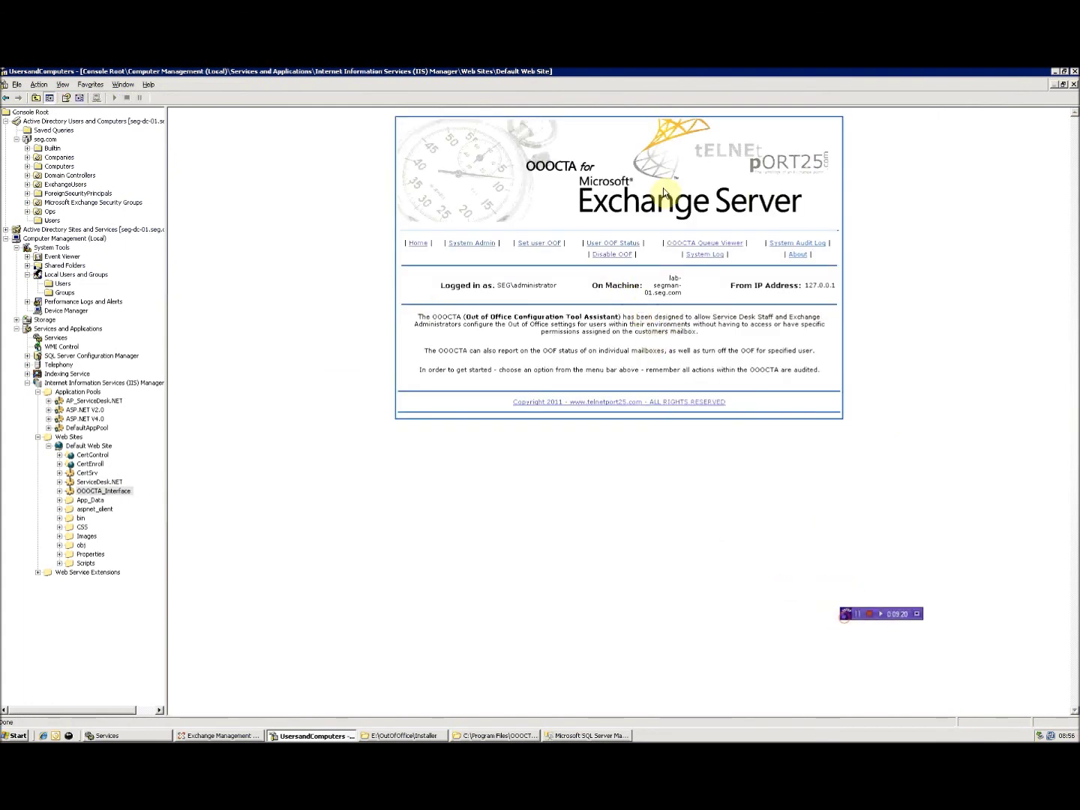
pyautogui.click(709, 255)
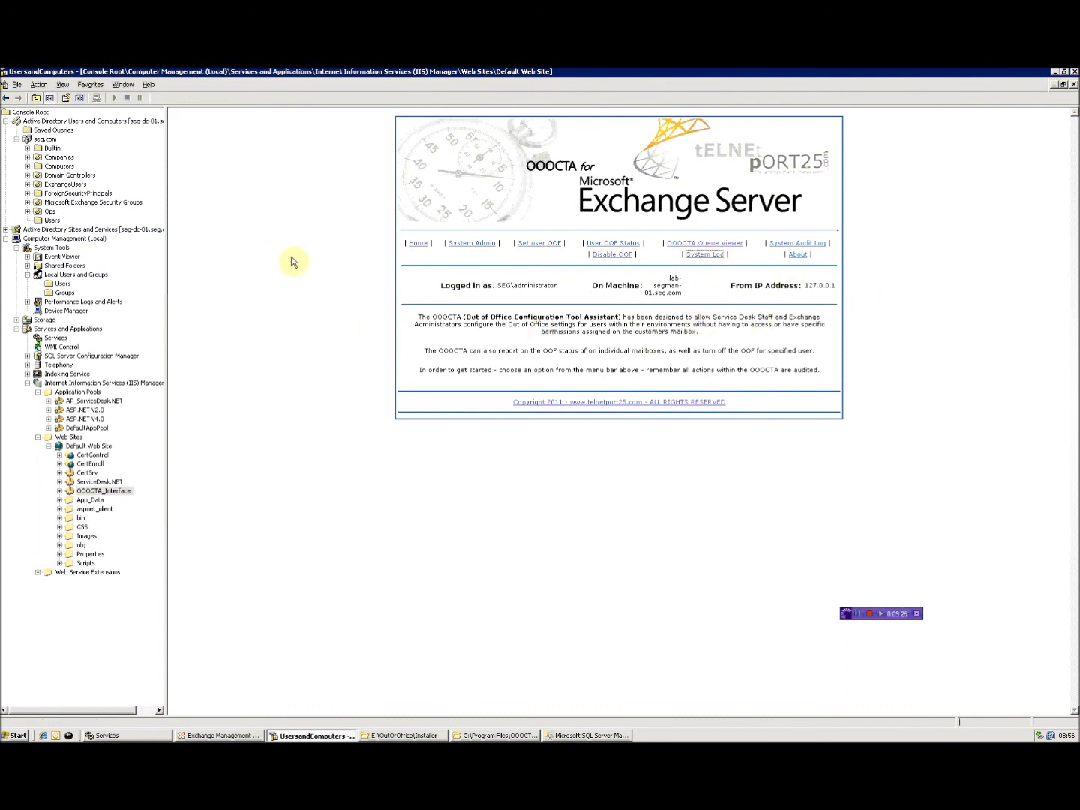
# Start the OOOCTA Command Processor service in Services, and refresh the System Log in the OOOCTA web interface
pyautogui.click(154, 734)
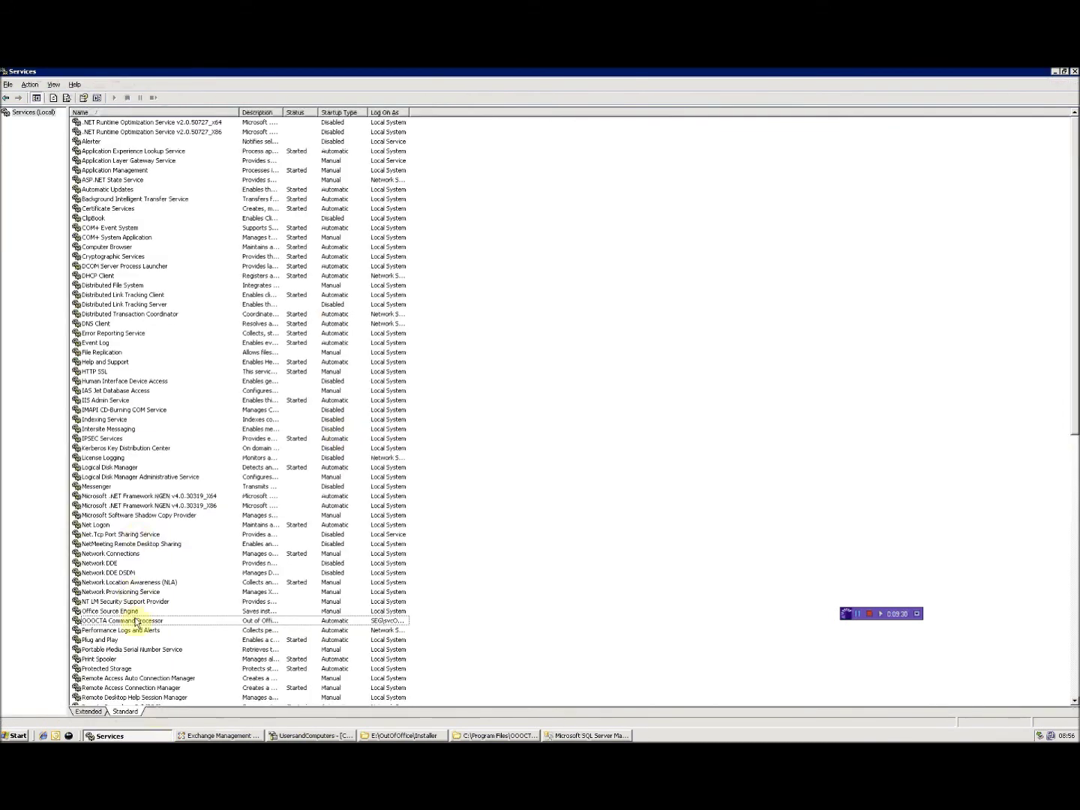
pyautogui.rightClick(136, 621)
pyautogui.click(185, 627)
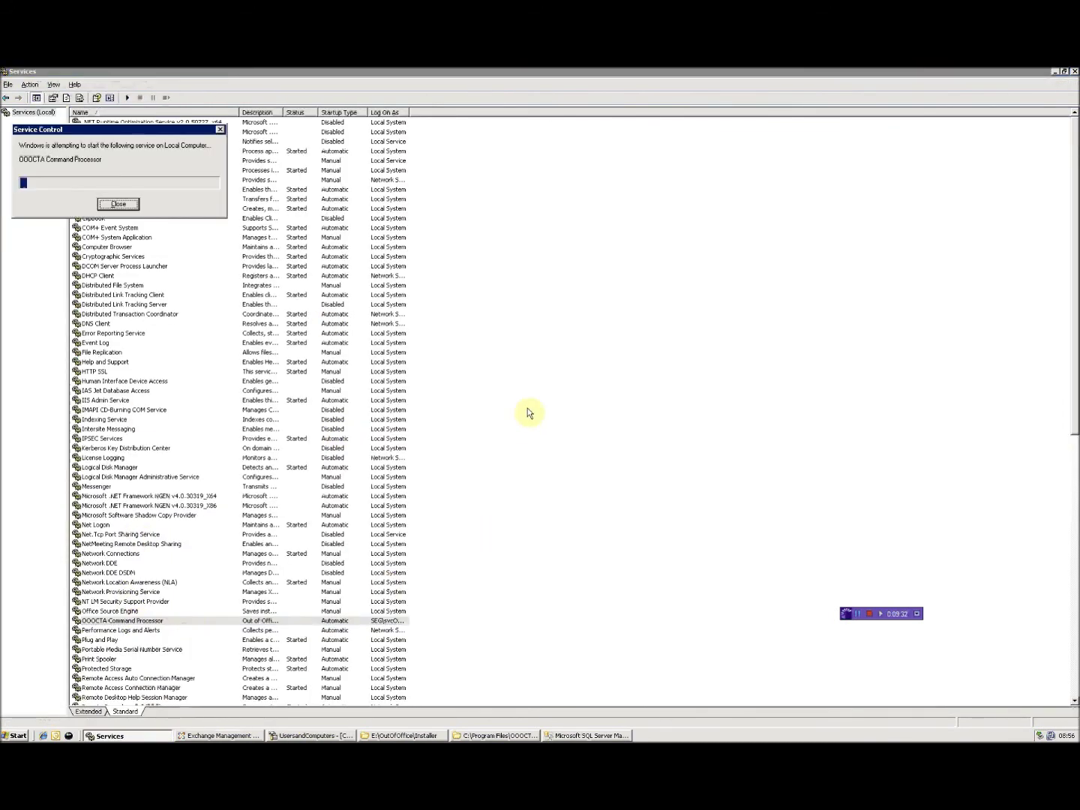
pyautogui.click(1055, 72)
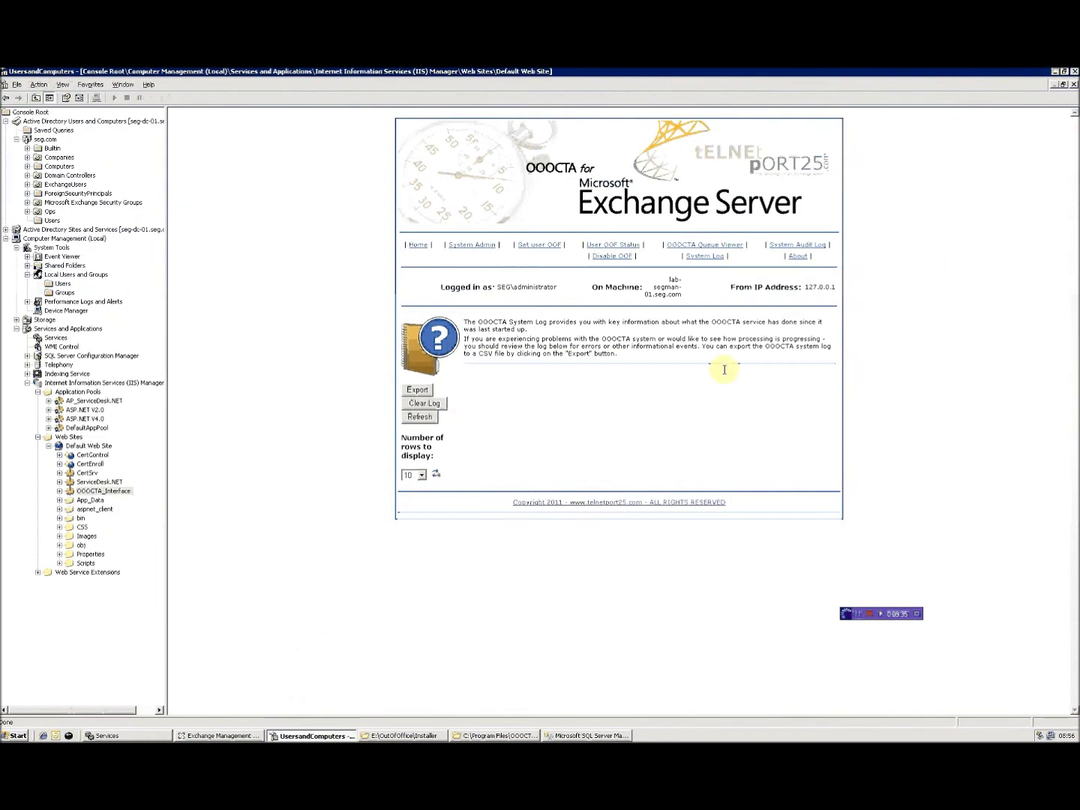
pyautogui.click(420, 416)
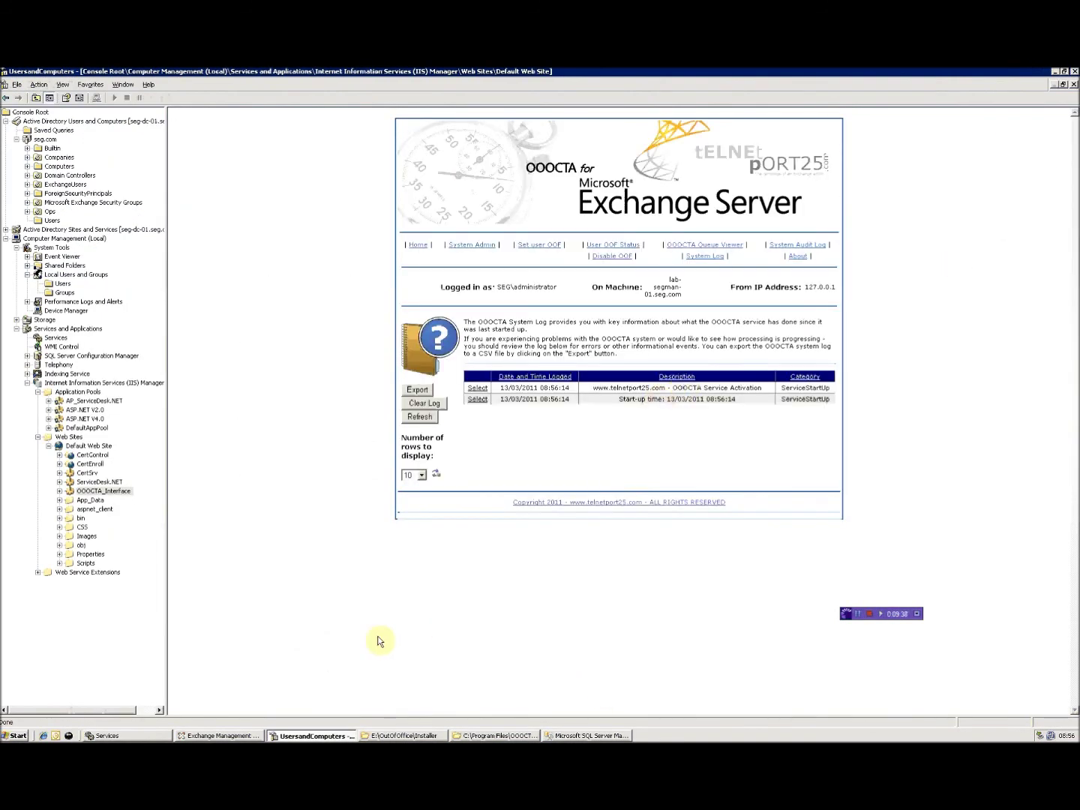
# Stop the OOOCTA Command Processor service in Services, and refresh the OOOCTA System Log again
pyautogui.click(110, 736)
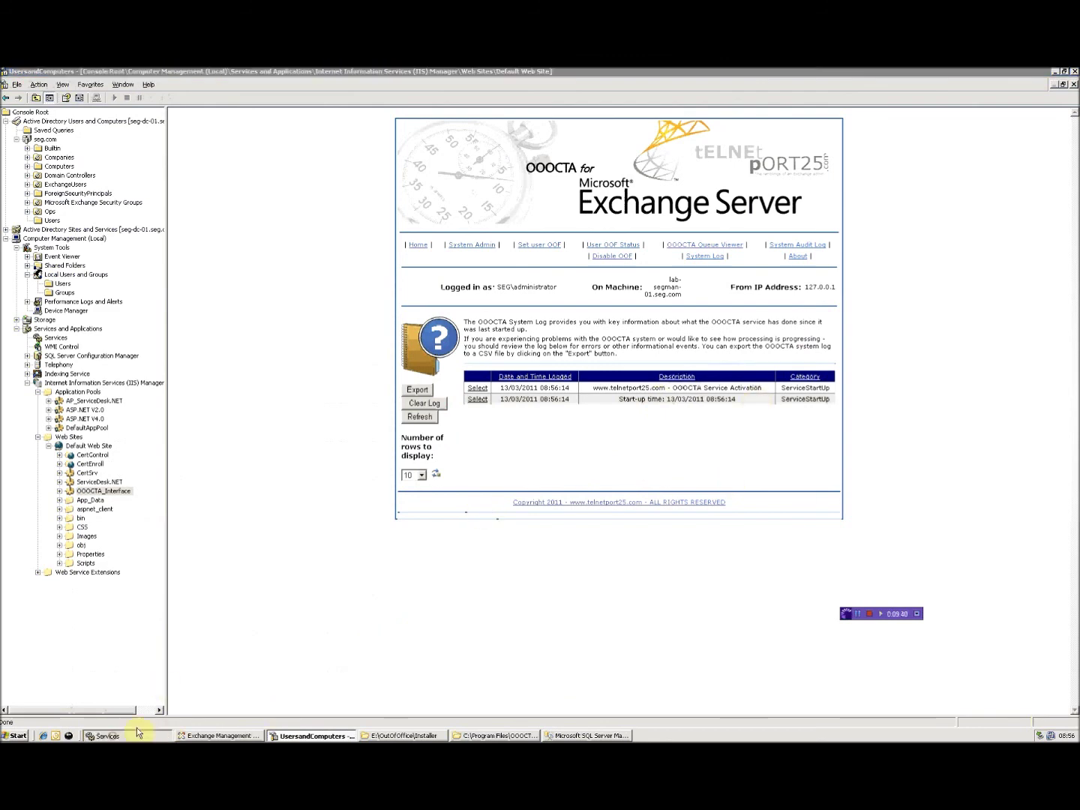
pyautogui.rightClick(99, 621)
pyautogui.click(132, 633)
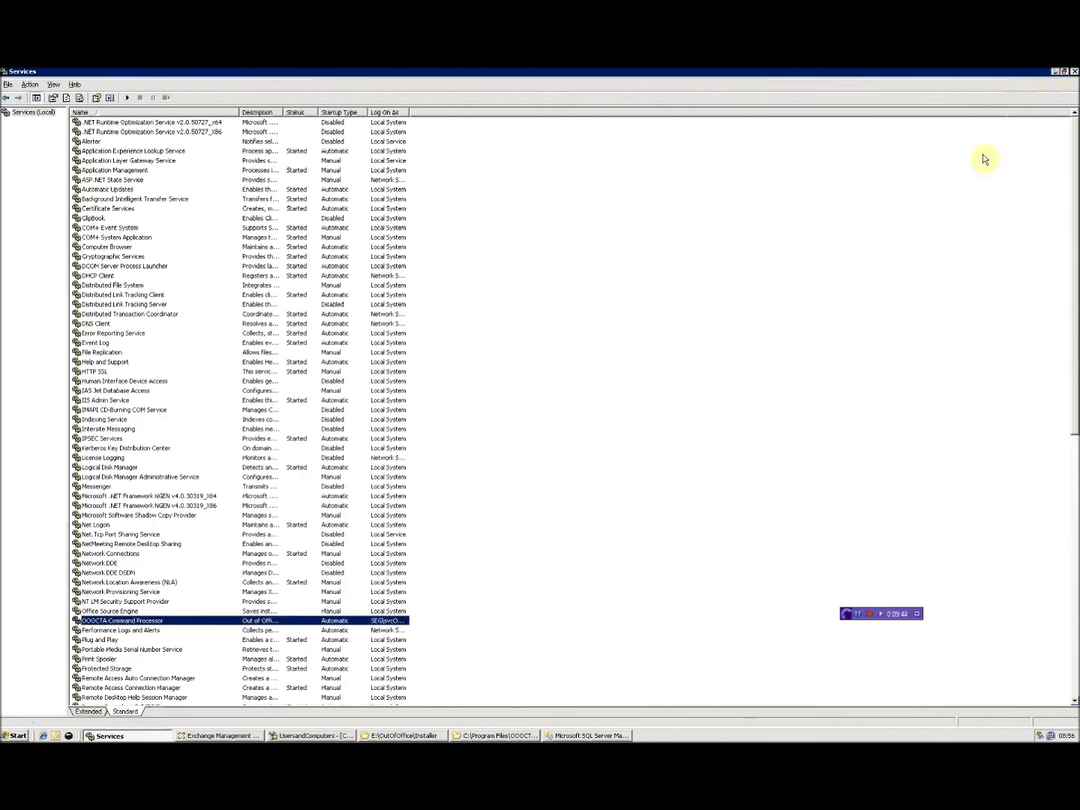
pyautogui.hotkey('alt', 'Tab')
pyautogui.click(420, 416)
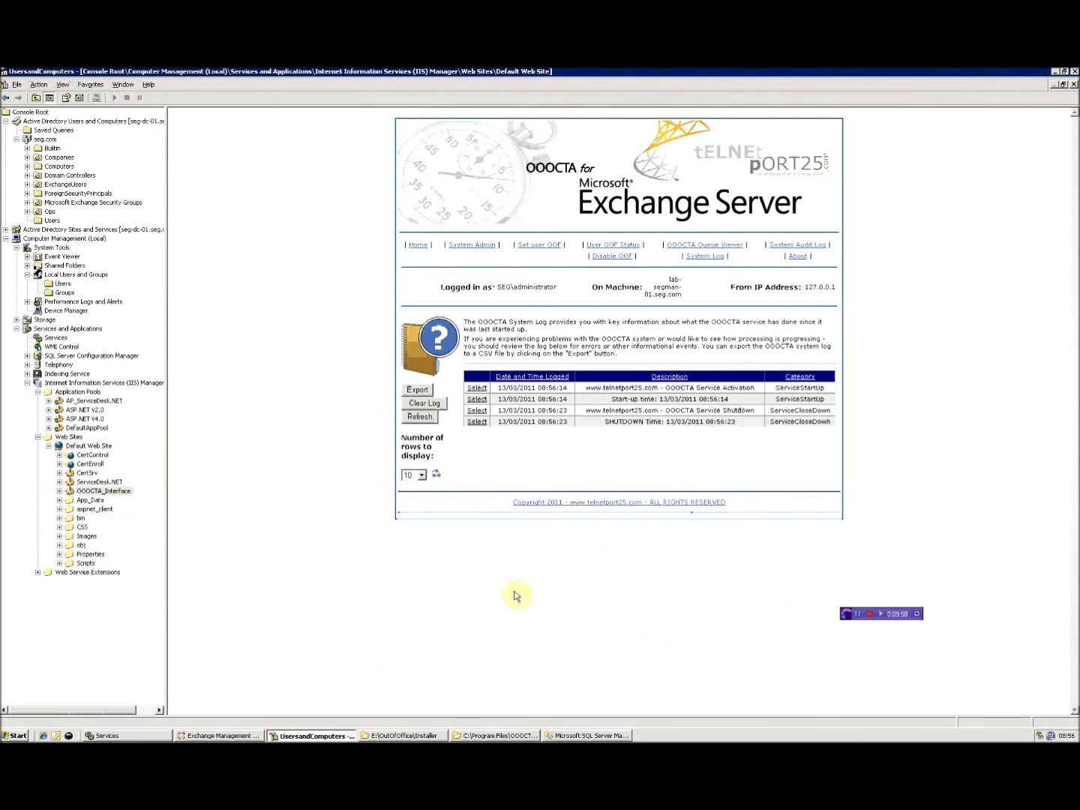
# Open the System Admin page of the OOOCTA web interface
pyautogui.click(484, 245)
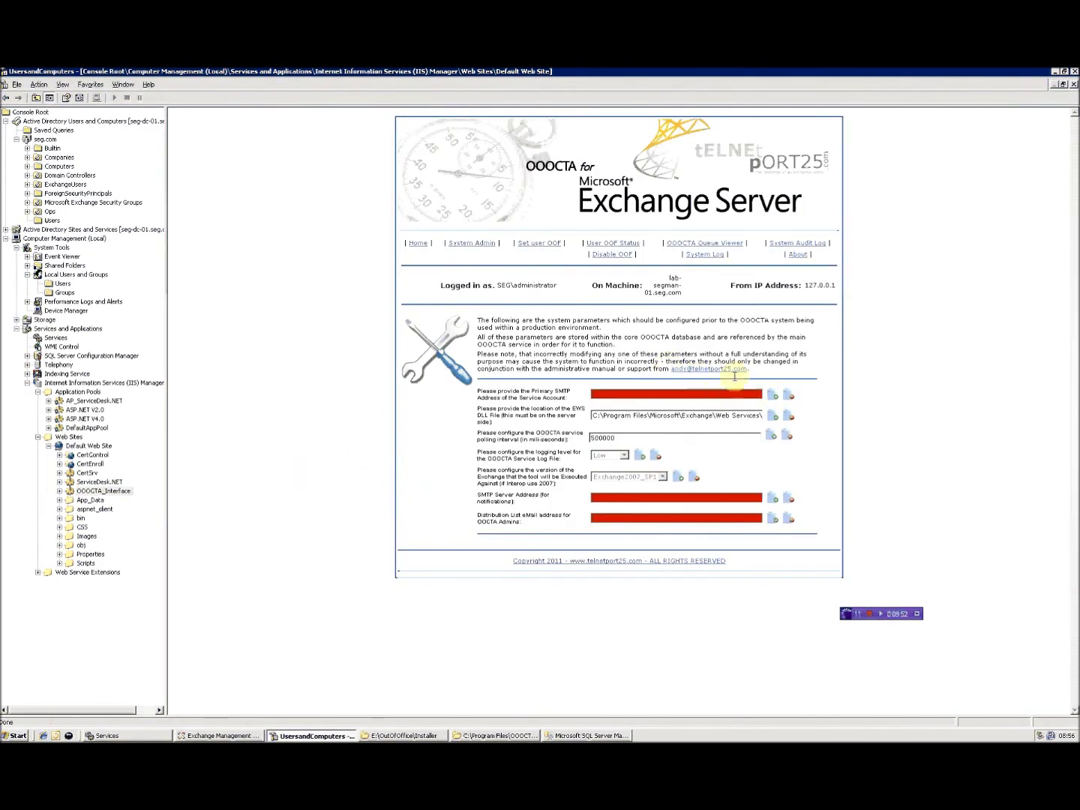